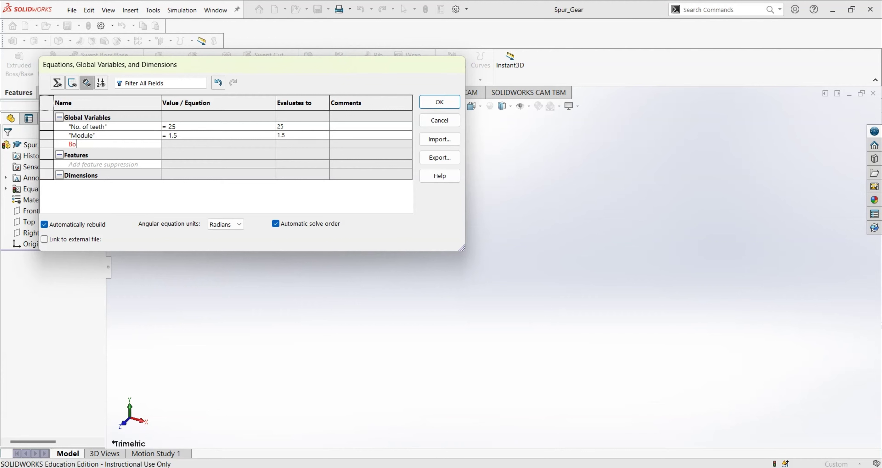
- Add the global variable Bore Diameter with a value of 10
text(eterq)
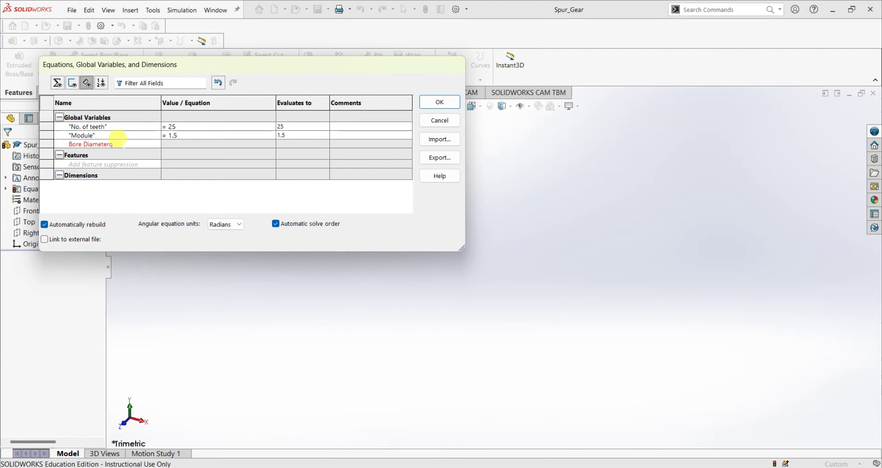
key(BackSpace)
key(Tab)
text(10)
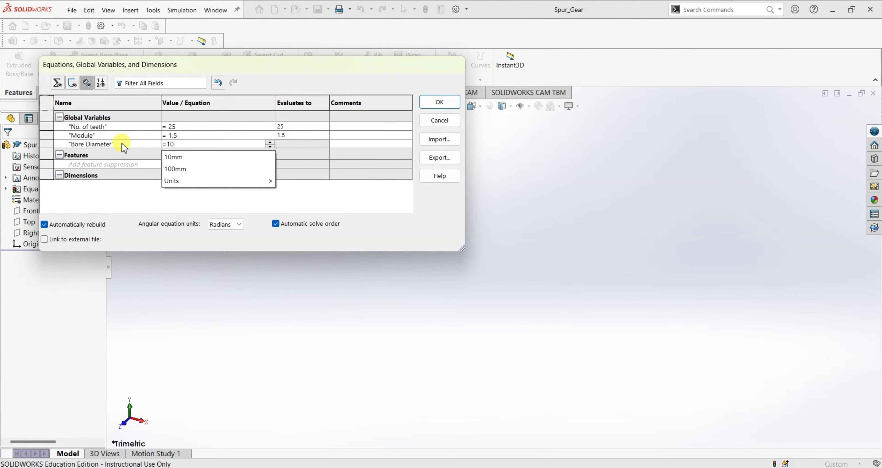
key(Return)
key(Tab)
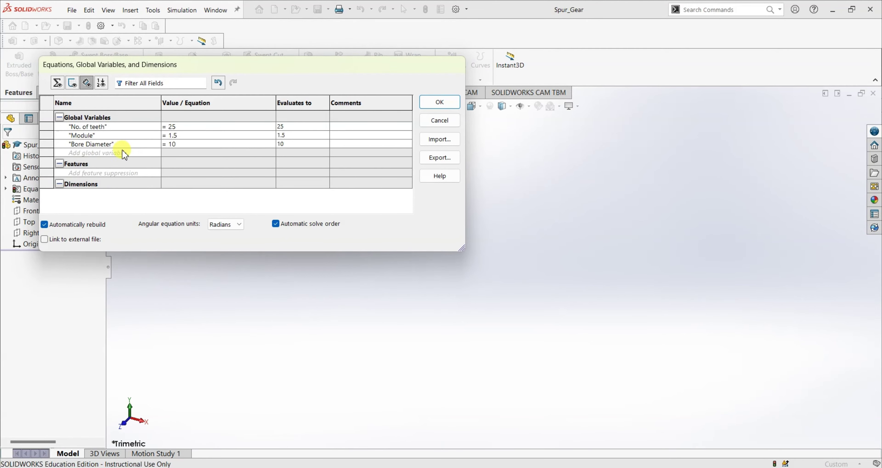
- Add the global variable Pressure Angle with a value of 20
click(124, 154)
text(Pressure Angle)
key(Return)
text(=20)
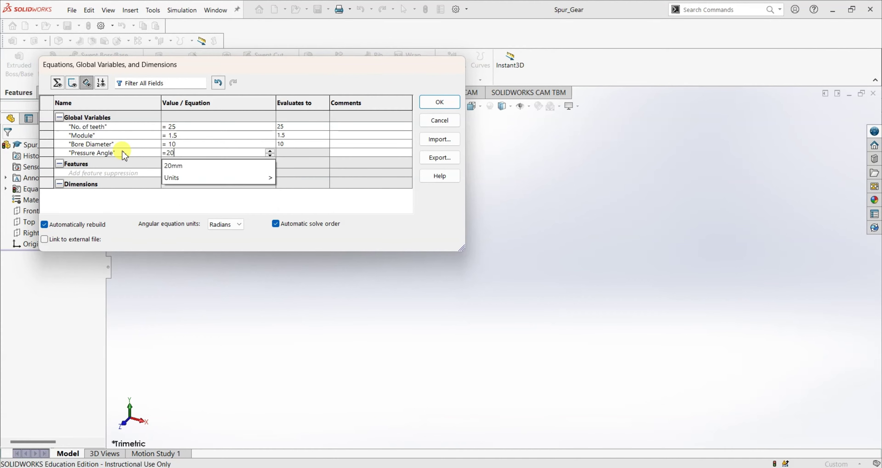
click(122, 152)
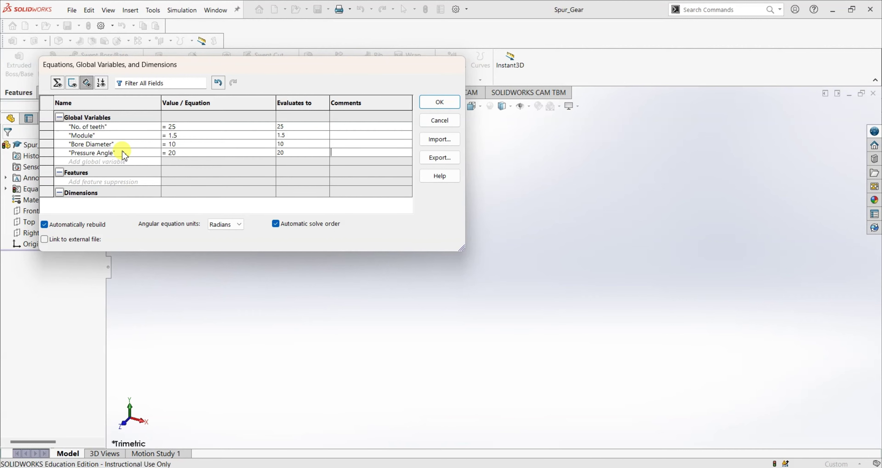
- Add a global variable named Outer Diameter, consulting the Equations slide in PowerPoint for its formula
click(120, 162)
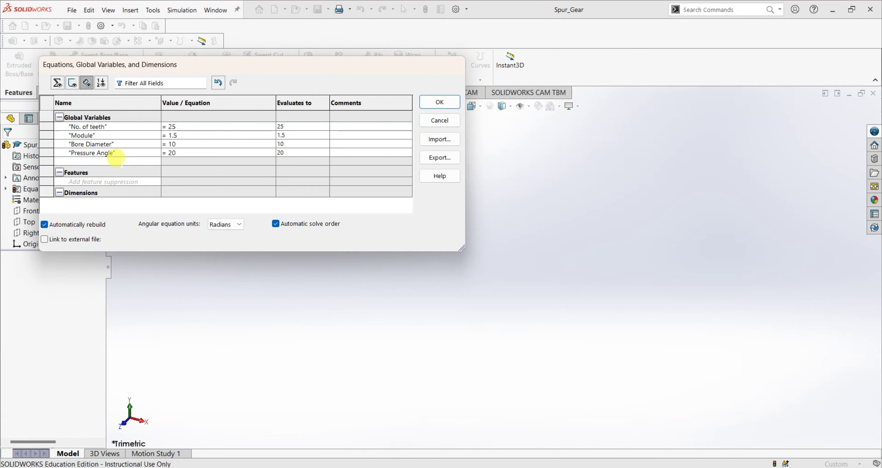
key(alt+Tab)
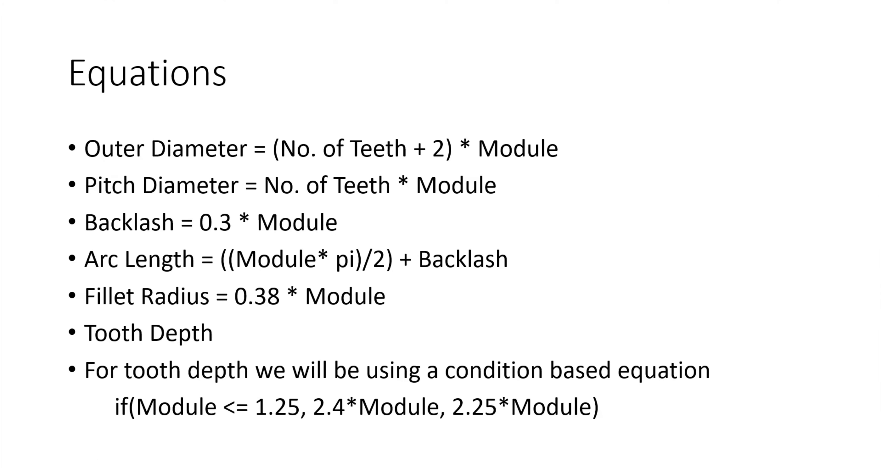
key(alt+Tab)
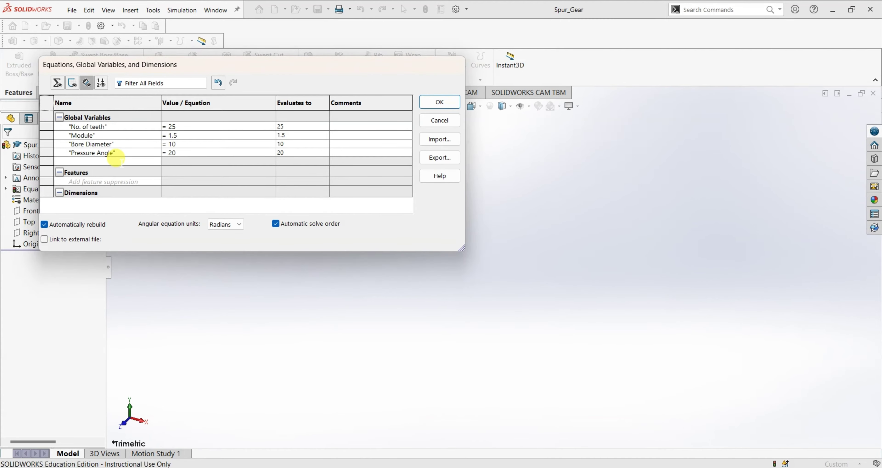
text(Outer Diameter)
key(Return)
key(alt+Tab)
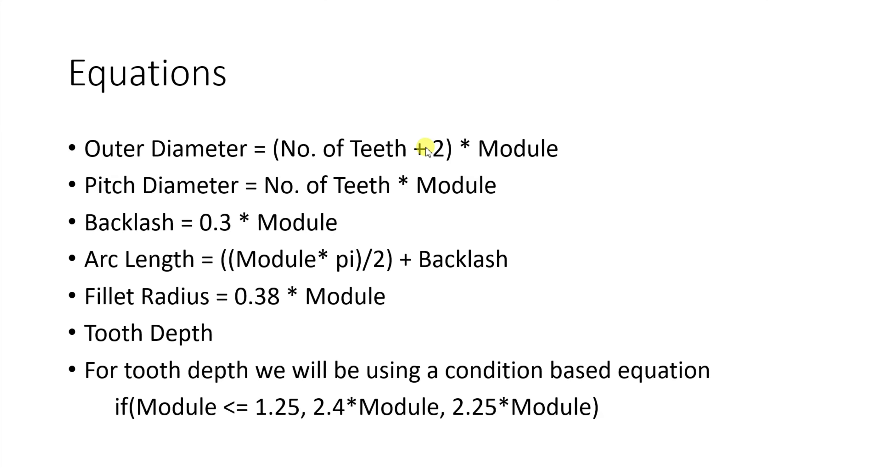
key(alt+Tab)
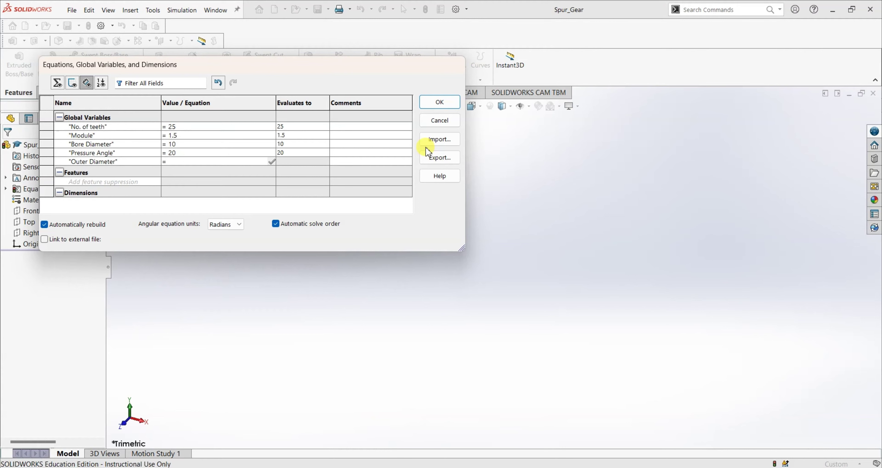
- Define Outer Diameter with the equation ("No. of teeth" + 2) * "Module"
text(()
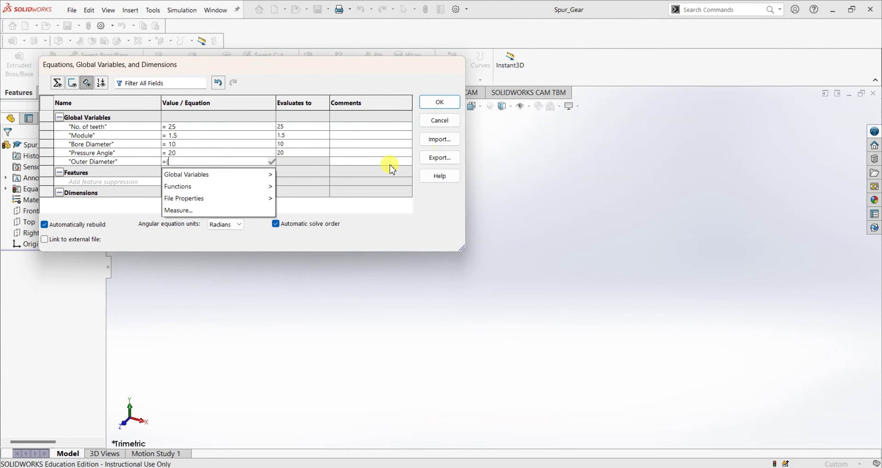
mouse_move(249, 174)
click(302, 175)
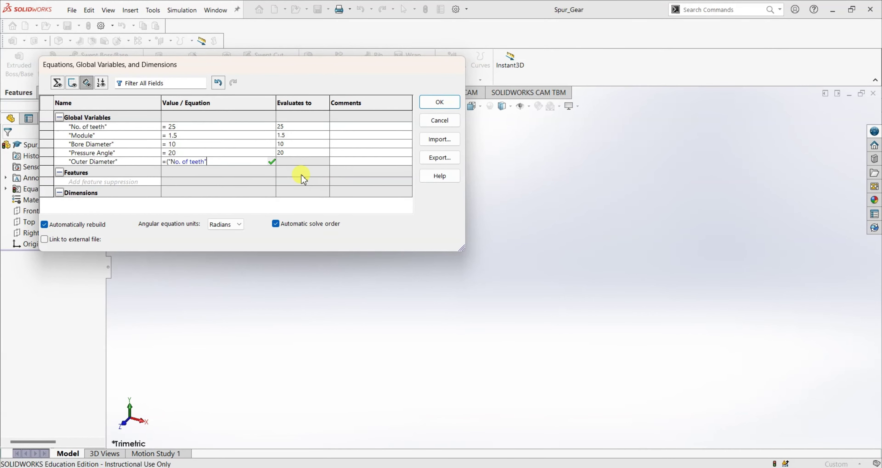
text(+ 2)
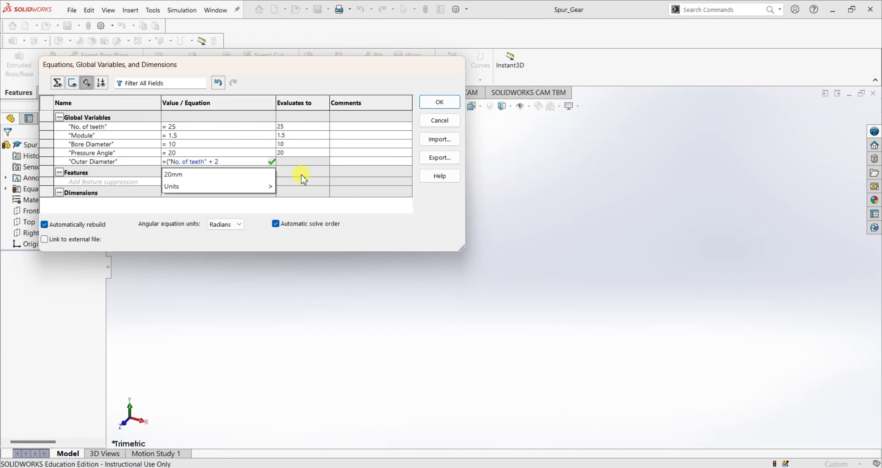
text() *)
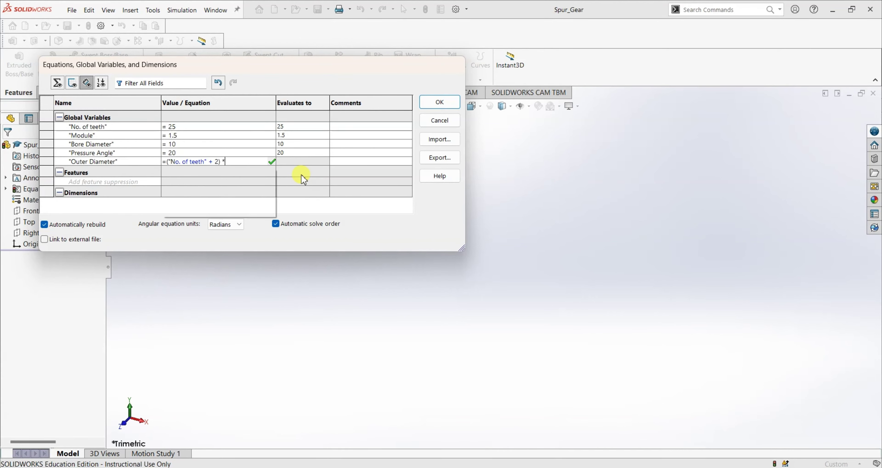
text( M)
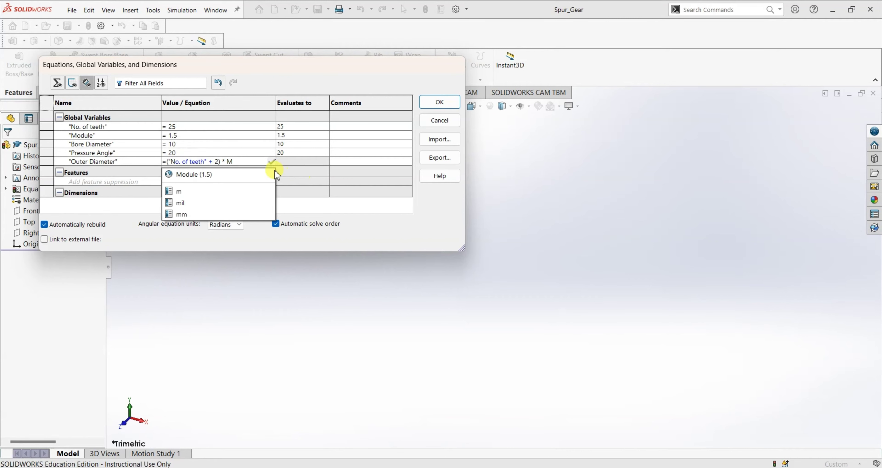
click(253, 175)
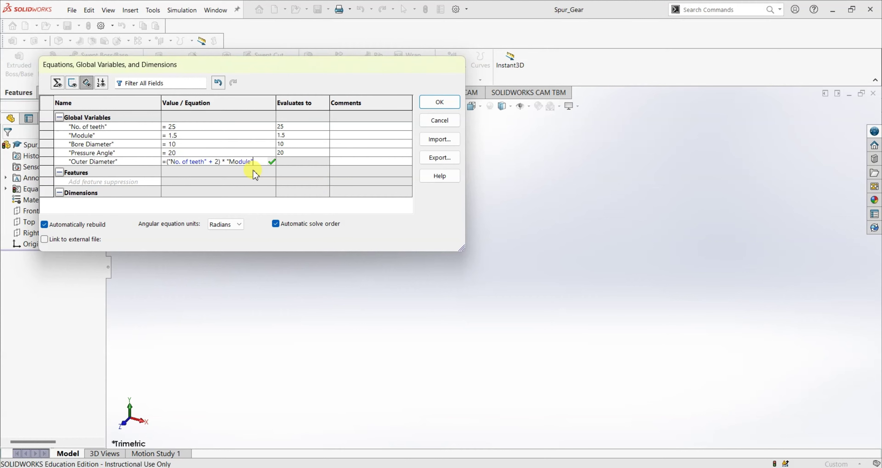
click(274, 162)
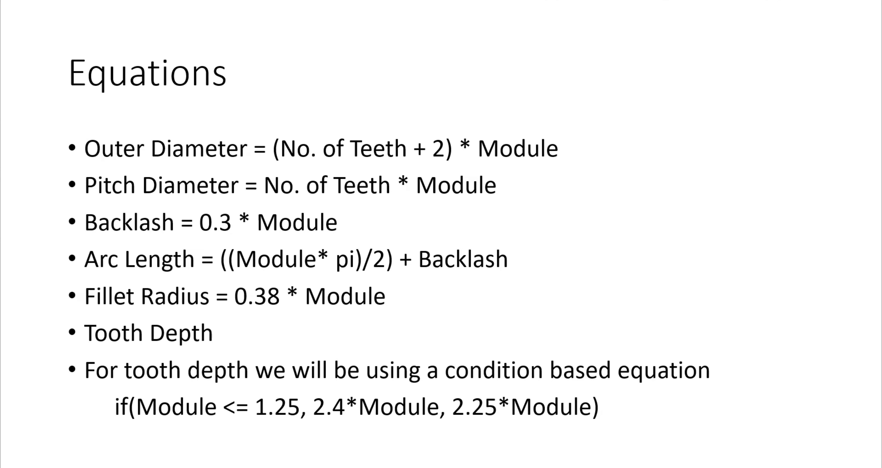
- Return to SOLIDWORKS and add the global variable Pitch Diameter with the equation "No. of teeth" * "Module"
key(alt+Tab)
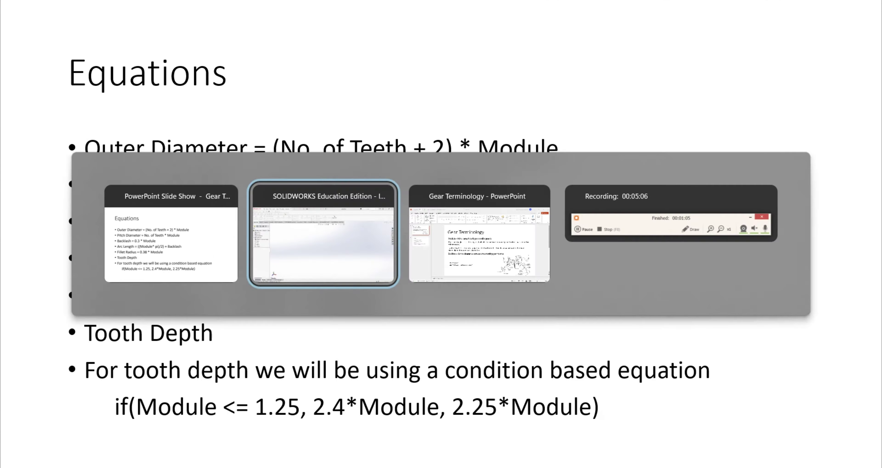
text(Pitch )
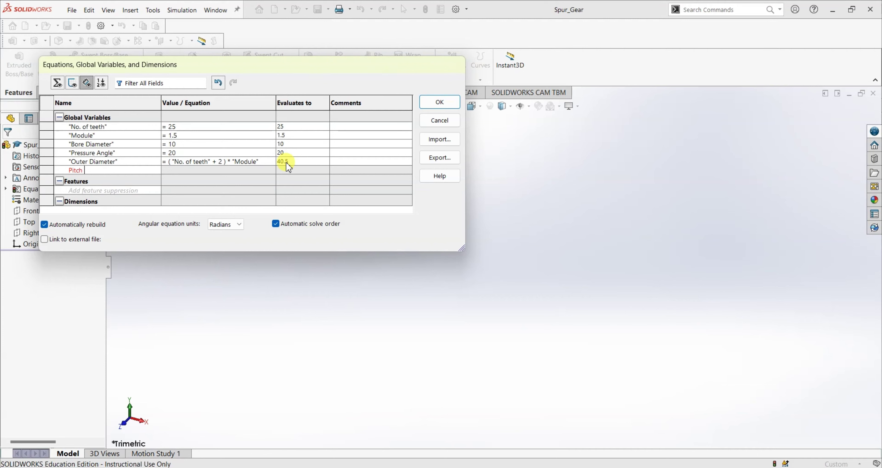
text(Diameter)
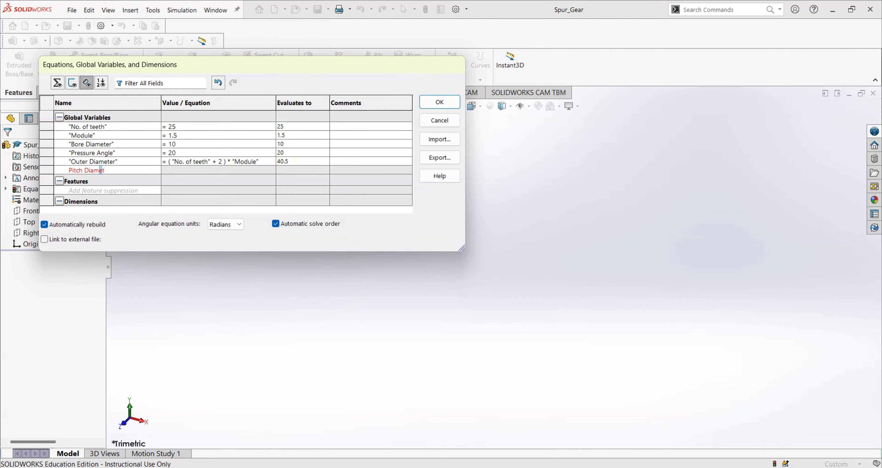
key(Tab)
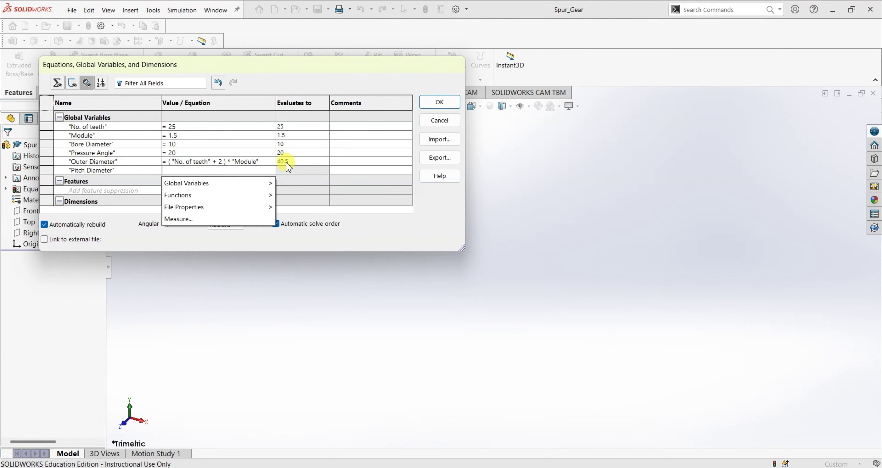
text(=No)
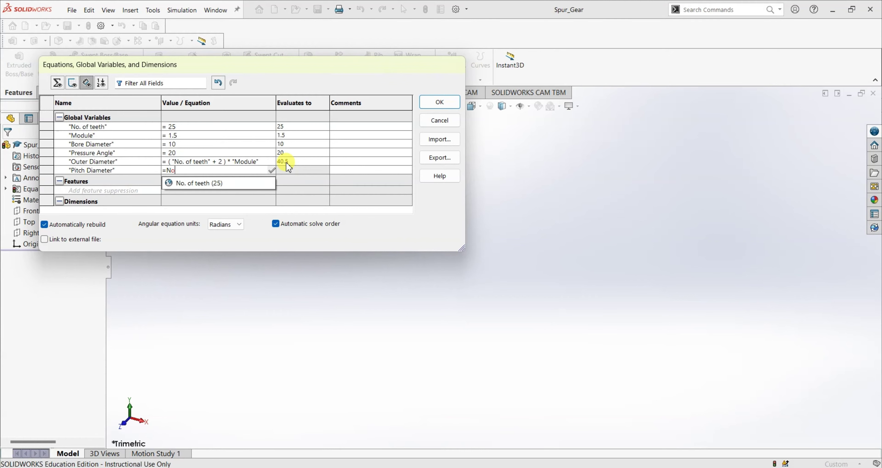
click(224, 183)
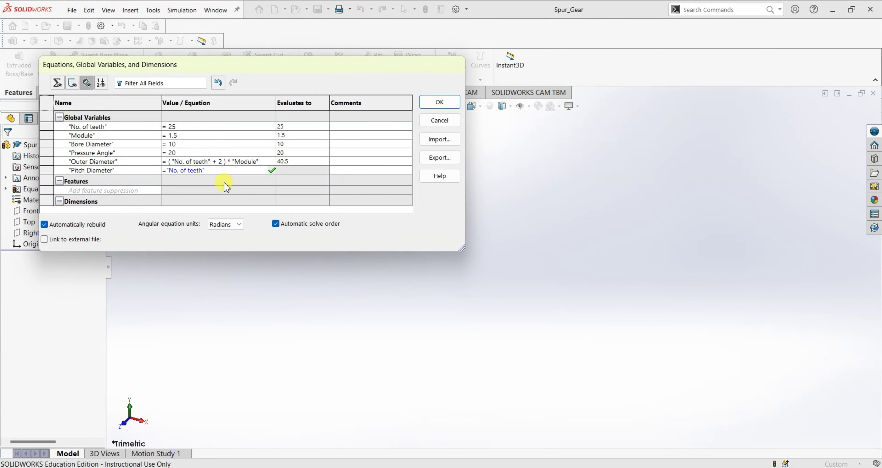
text(*)
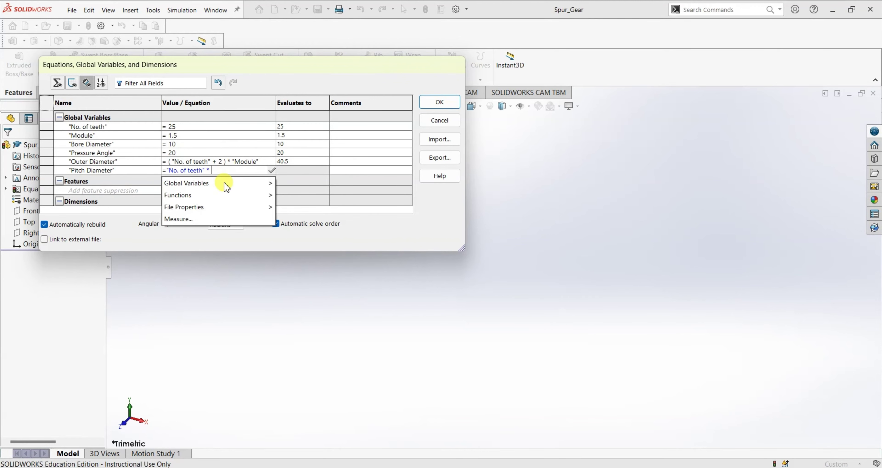
mouse_move(226, 186)
click(308, 195)
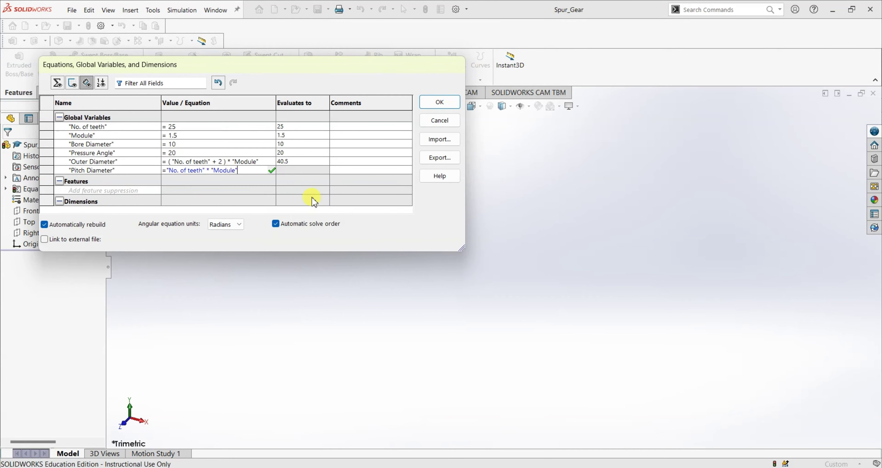
click(271, 170)
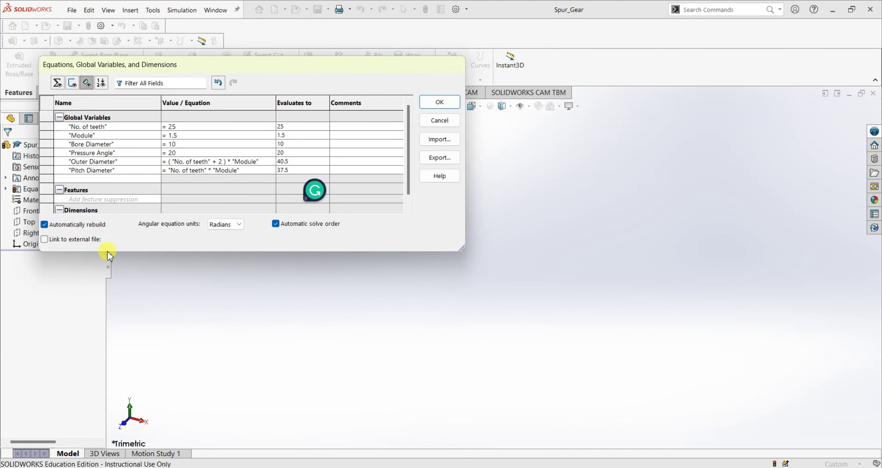
- Add the global variable Backlash with the equation 0.3 * "Module"
text(cklash)
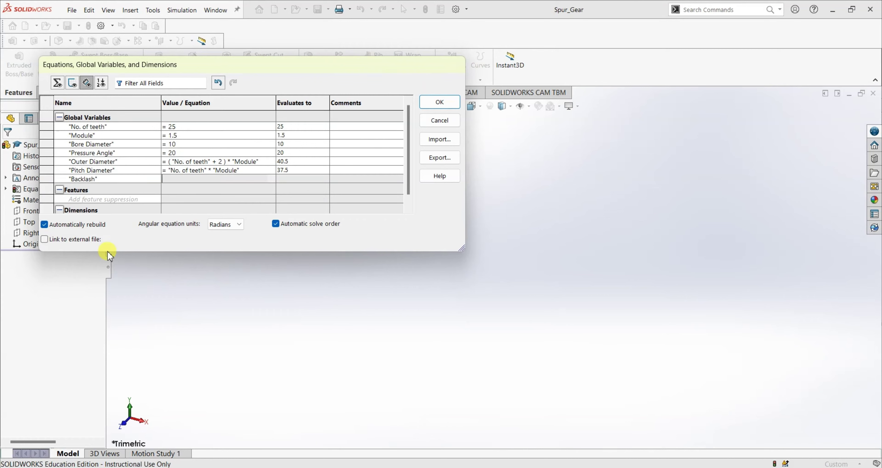
text(=0.3)
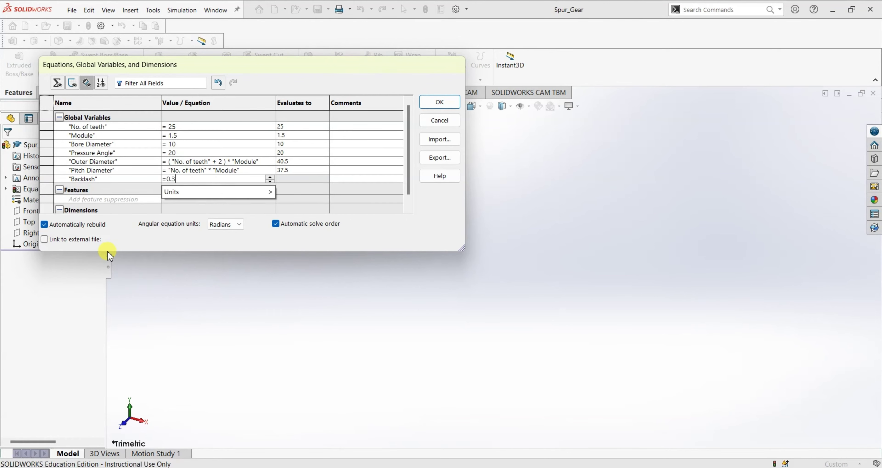
text( *)
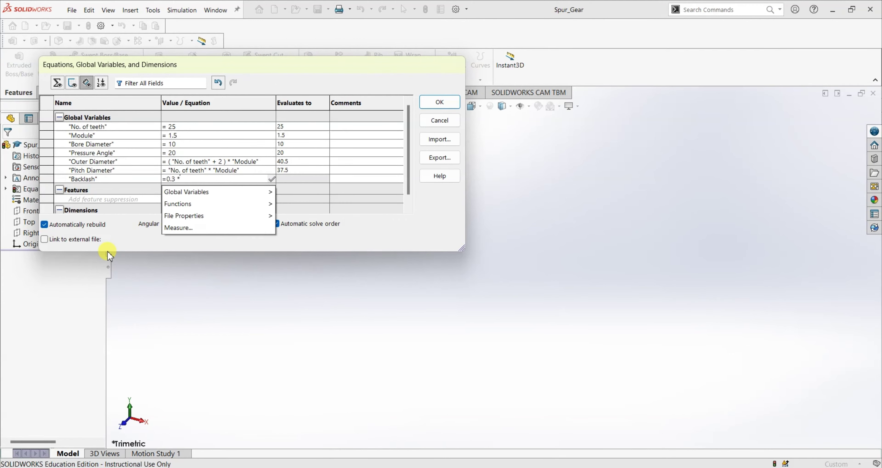
mouse_move(187, 191)
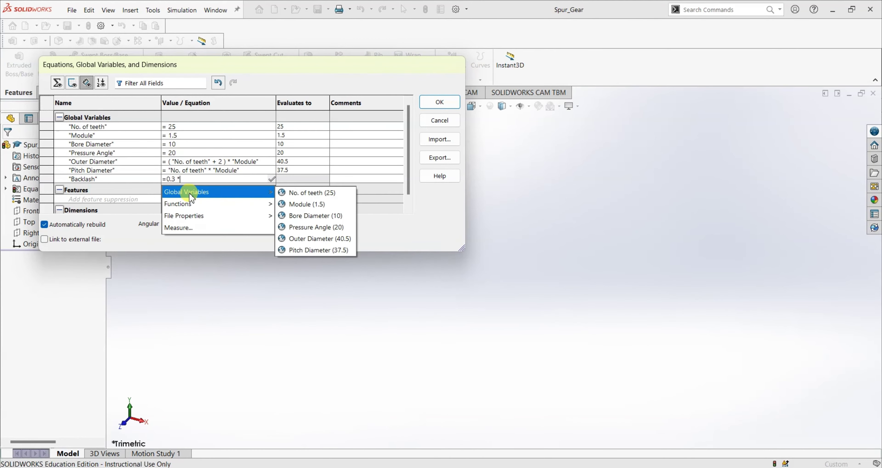
click(309, 204)
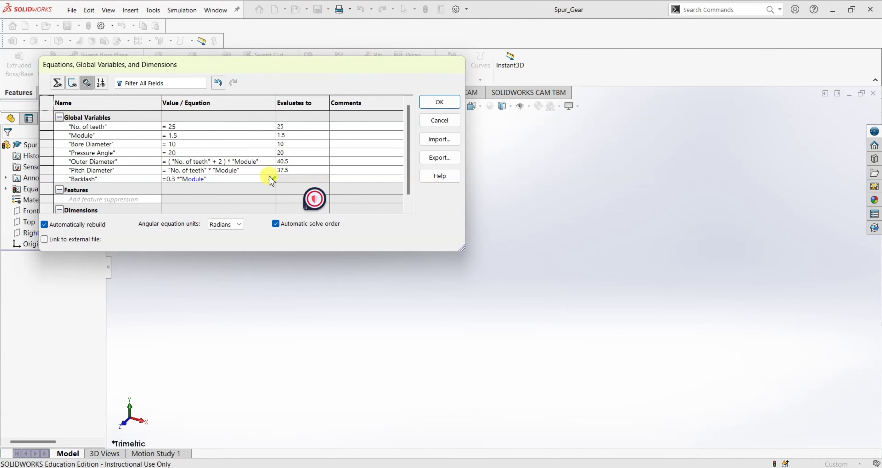
click(271, 179)
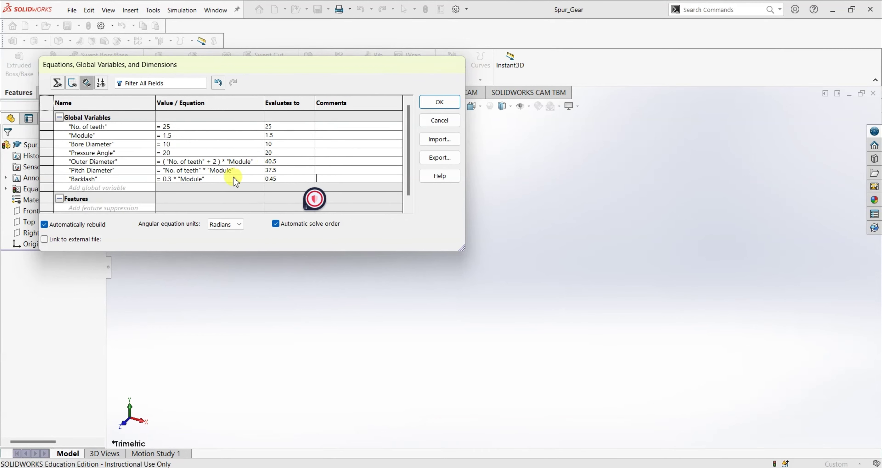
- Add a global variable named Arc Length, consulting the Equations slide in PowerPoint for its formula
click(73, 186)
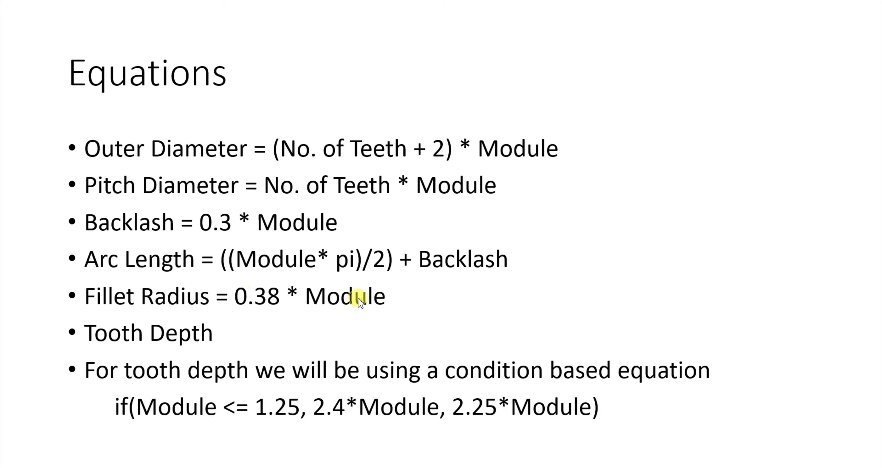
key(alt+Tab)
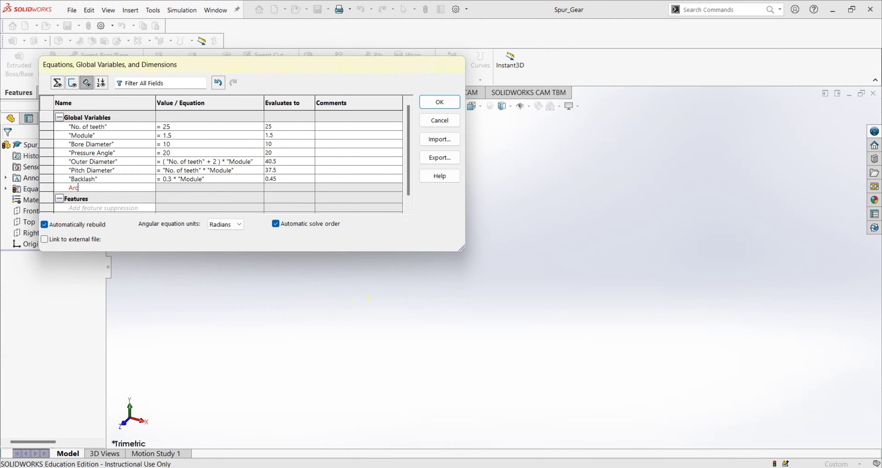
text(ength)
key(Return)
- Enter (("Module" * pi)/2 + "Backlash" as the equation of the Arc Length variable
text(=()
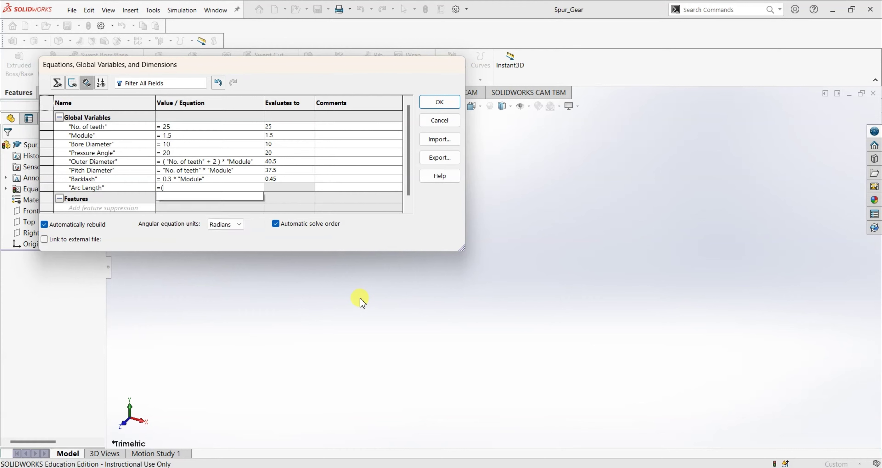
text(()
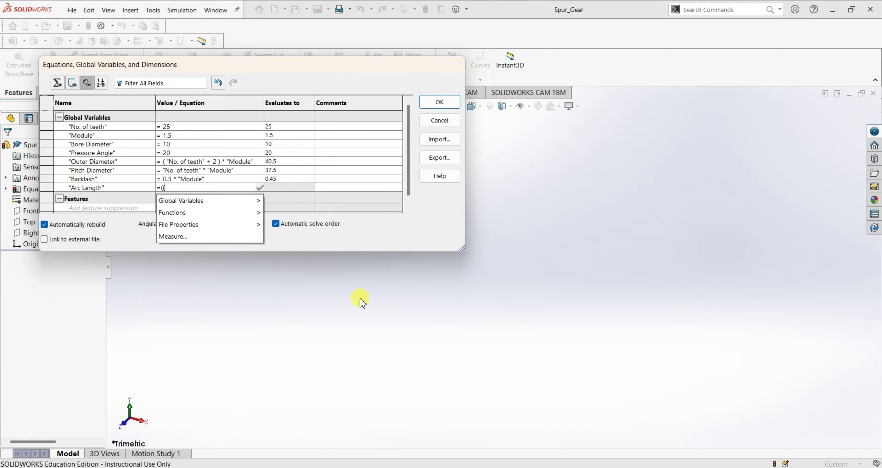
text(Modu)
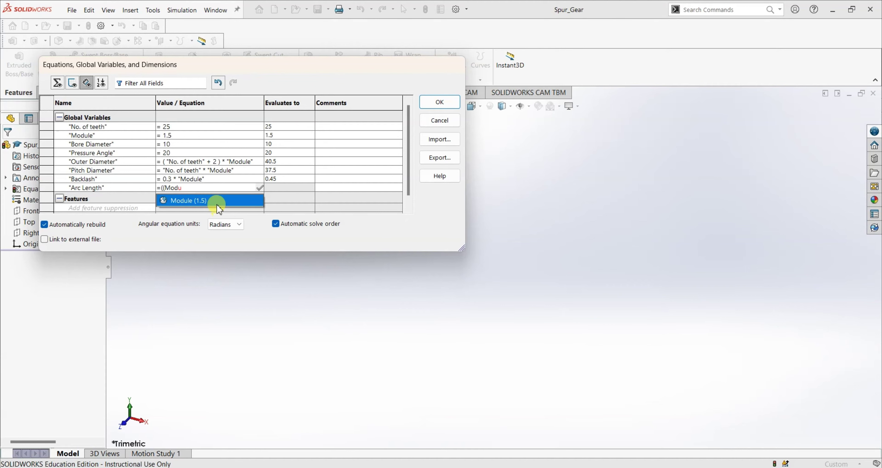
click(217, 206)
text(* pi)
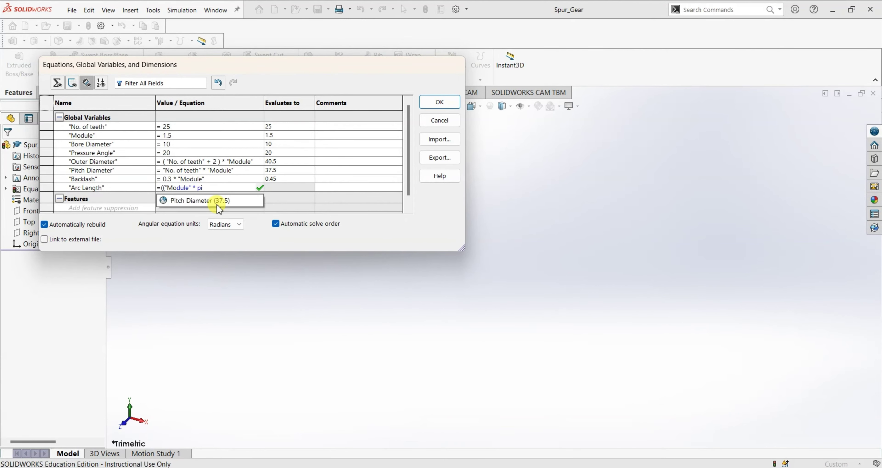
text( ))
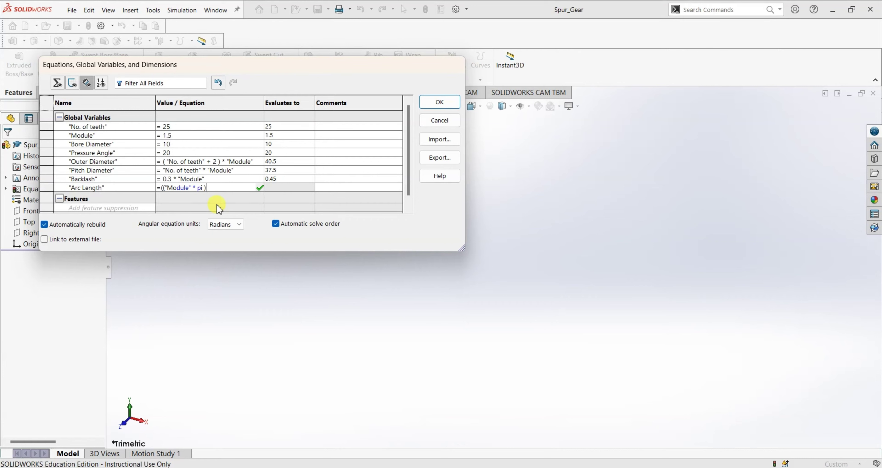
text(/2)
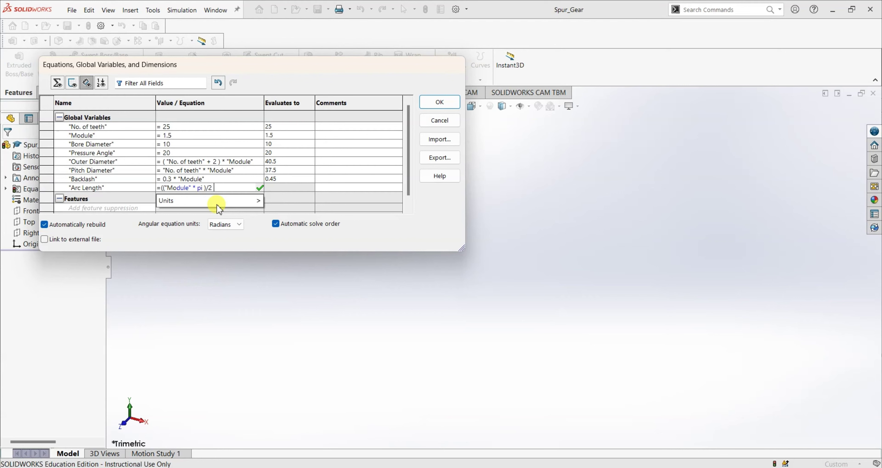
text( + )
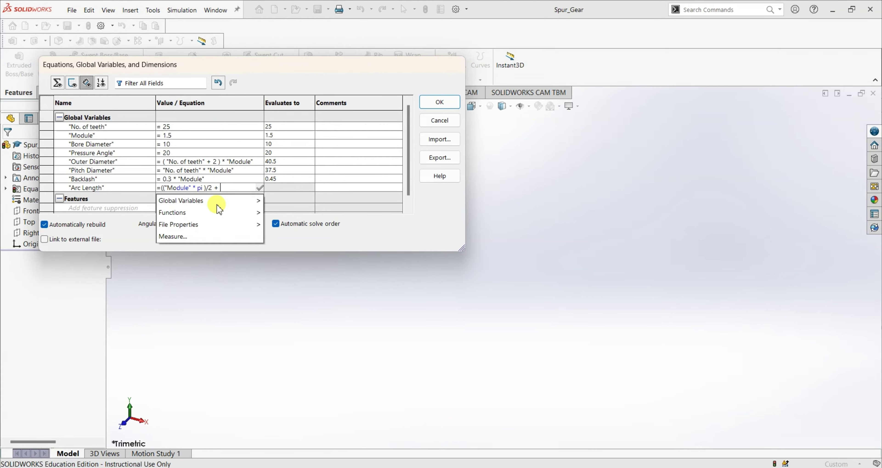
text(B)
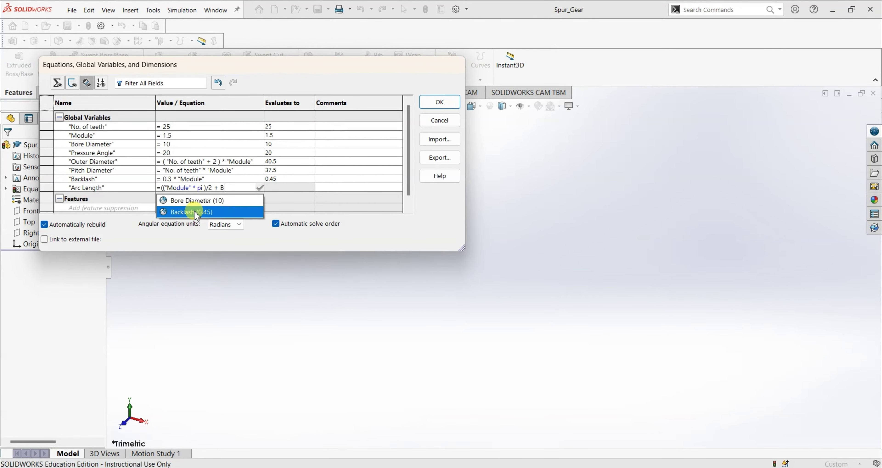
click(220, 212)
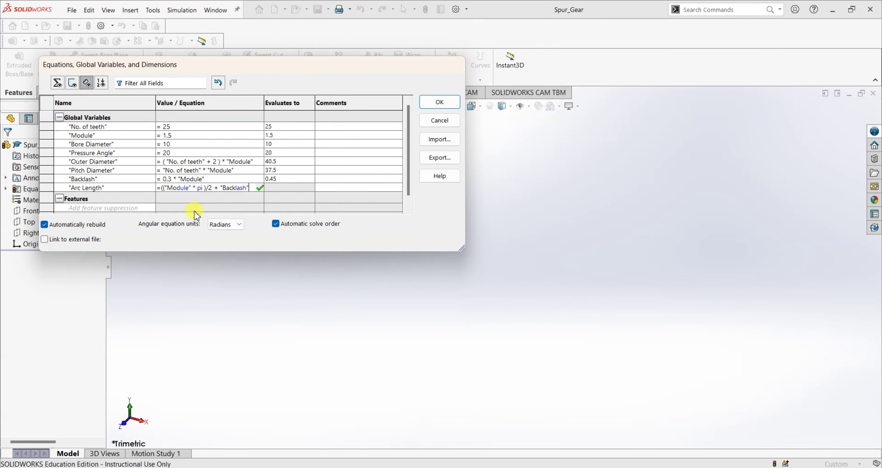
click(260, 188)
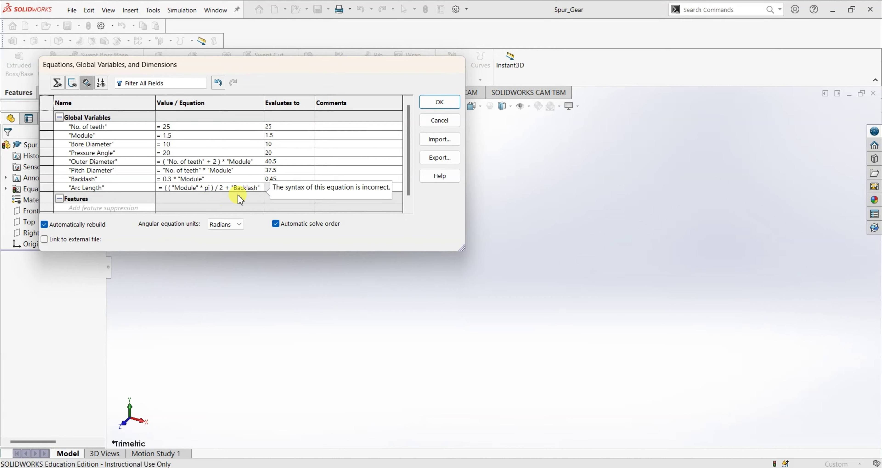
- Add the missing closing parenthesis after the 2 so the Arc Length equation reads (("Module" * pi) / 2) + "Backlash"
click(219, 188)
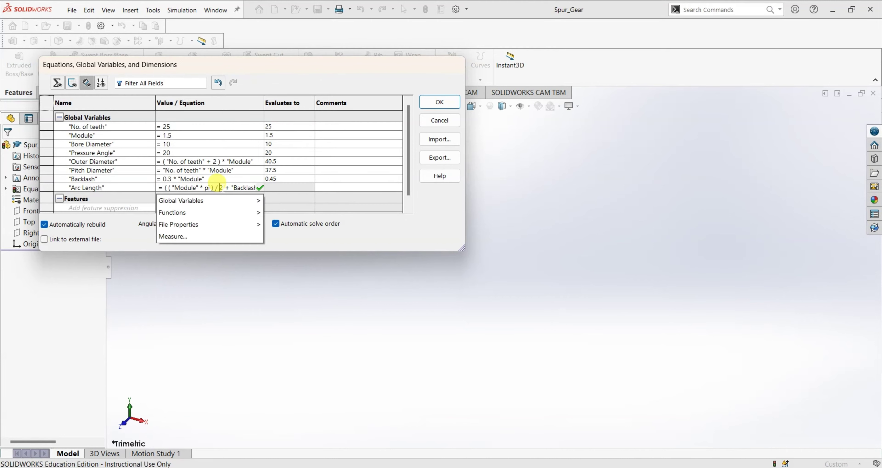
click(246, 188)
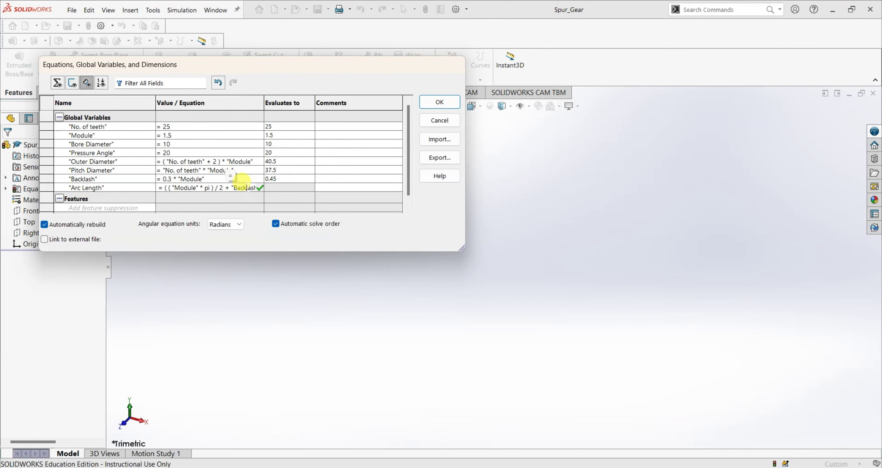
text(")
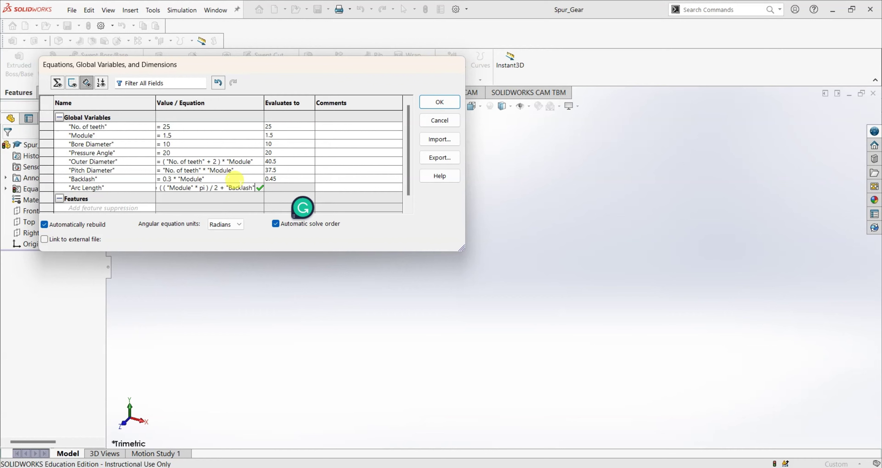
click(239, 188)
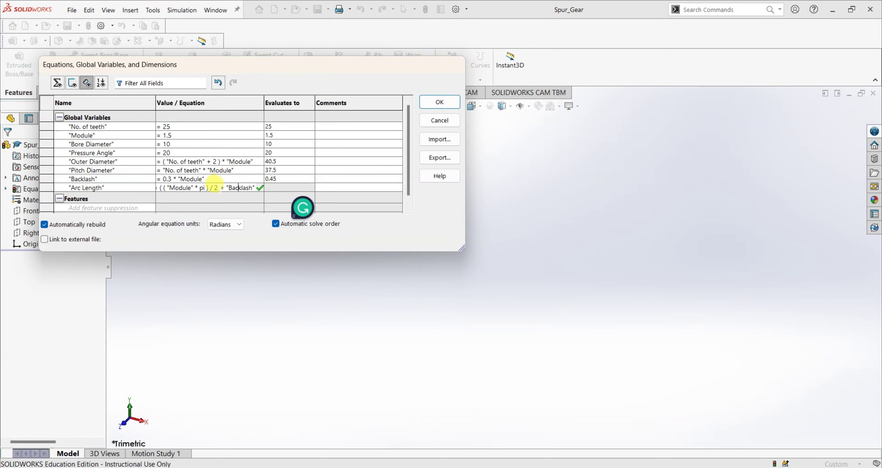
click(215, 186)
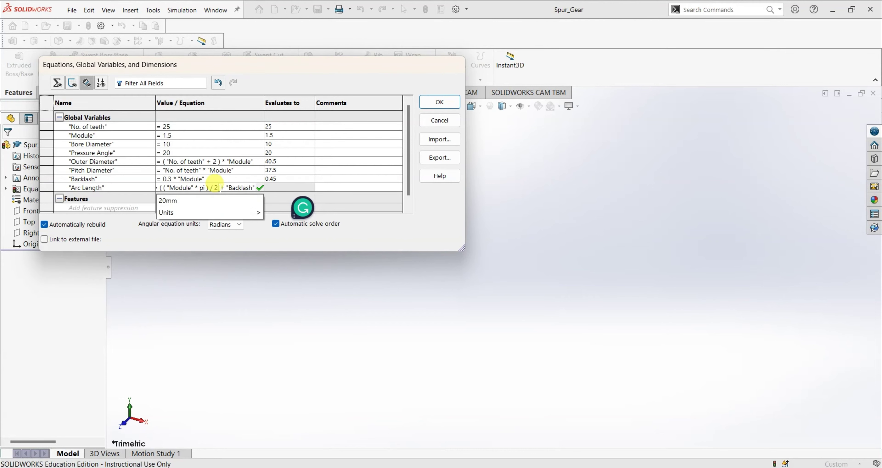
text())
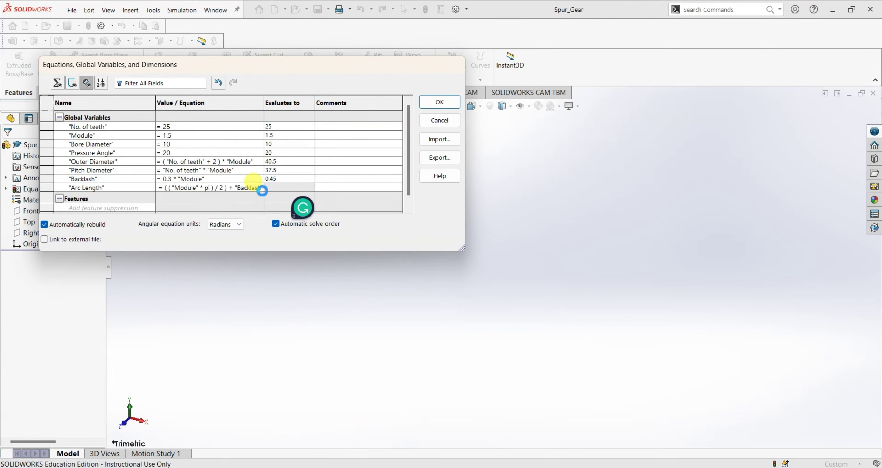
click(260, 189)
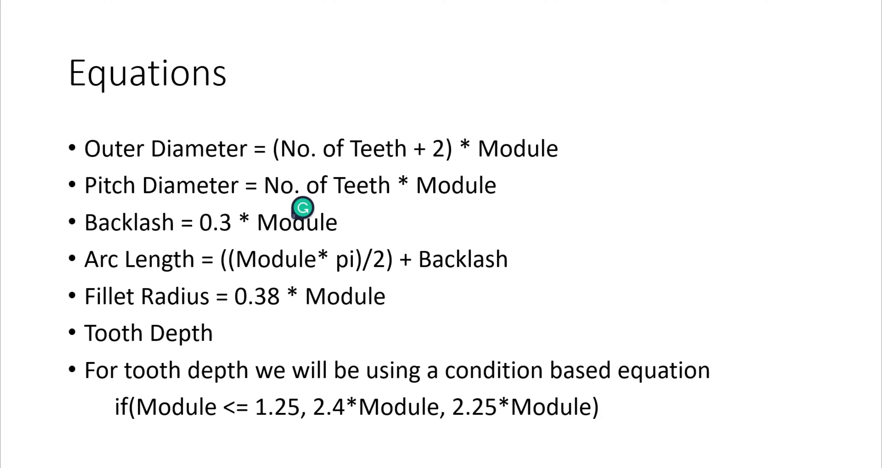
- Return to SOLIDWORKS from the Equations slide and add the global variable Fillet Radius with the equation 0.38 * "Module"
key(alt+Tab)
text(Fillet)
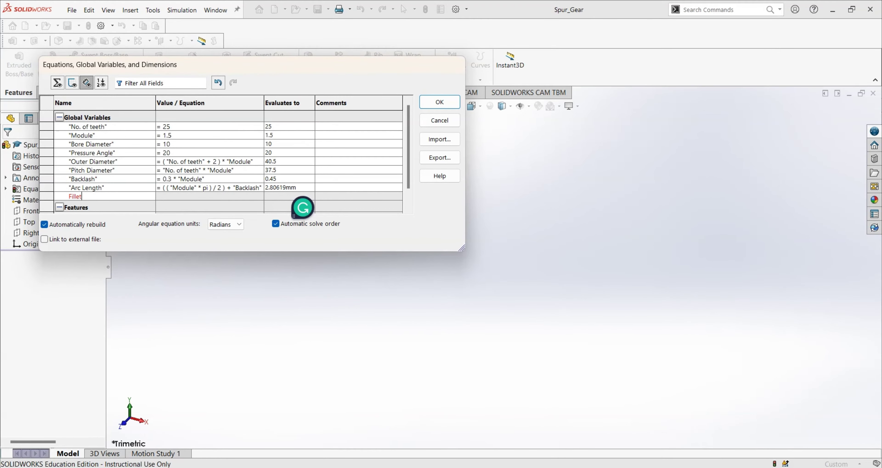
text( Radius)
key(Return)
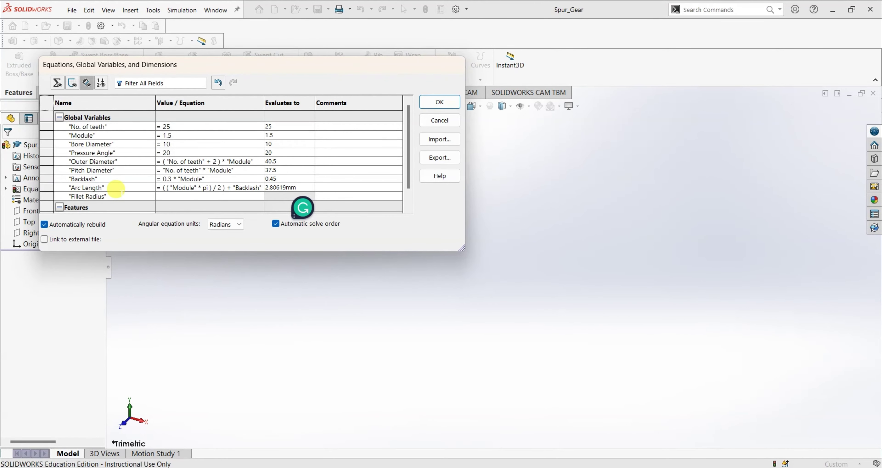
text(0.38)
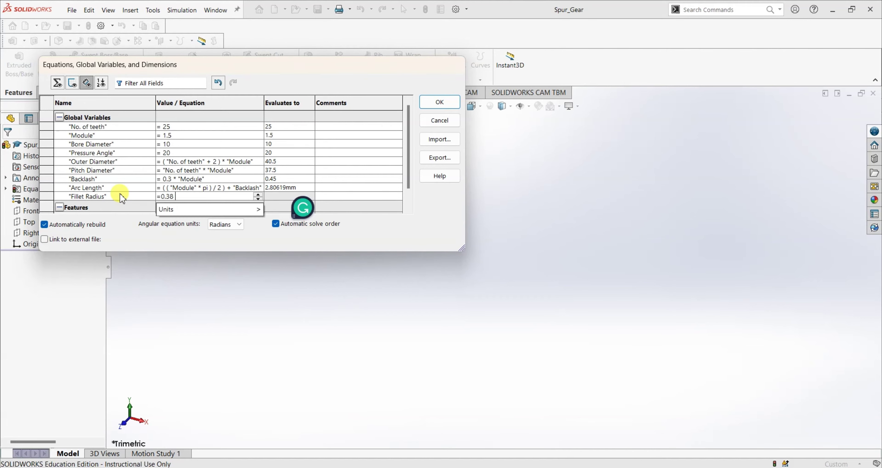
text( * )
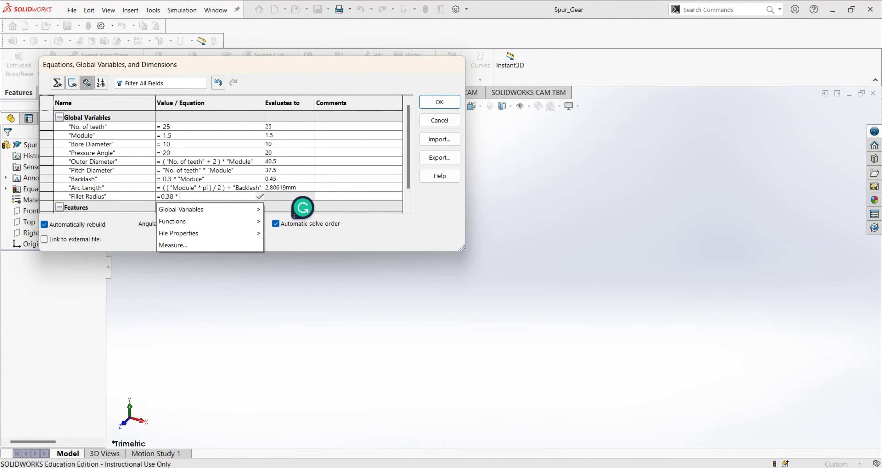
text(M)
click(190, 209)
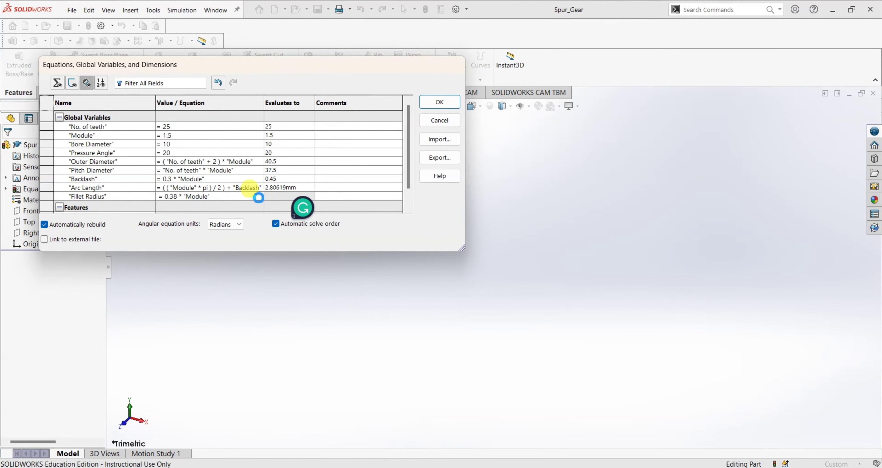
click(257, 197)
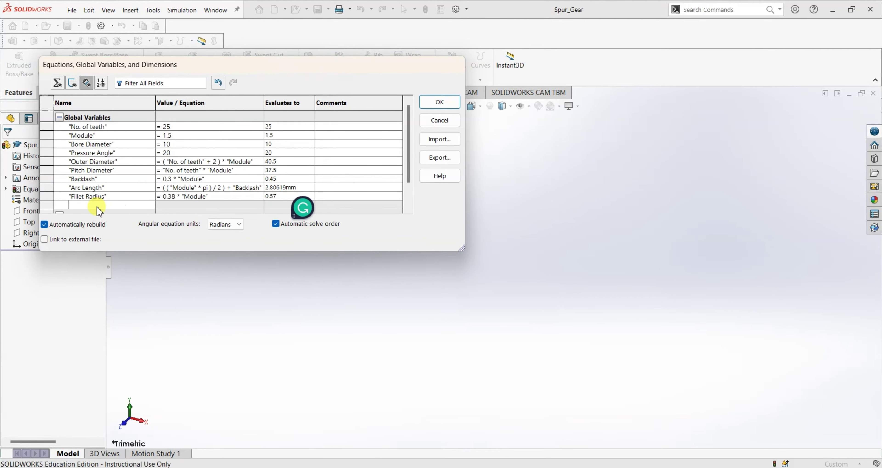
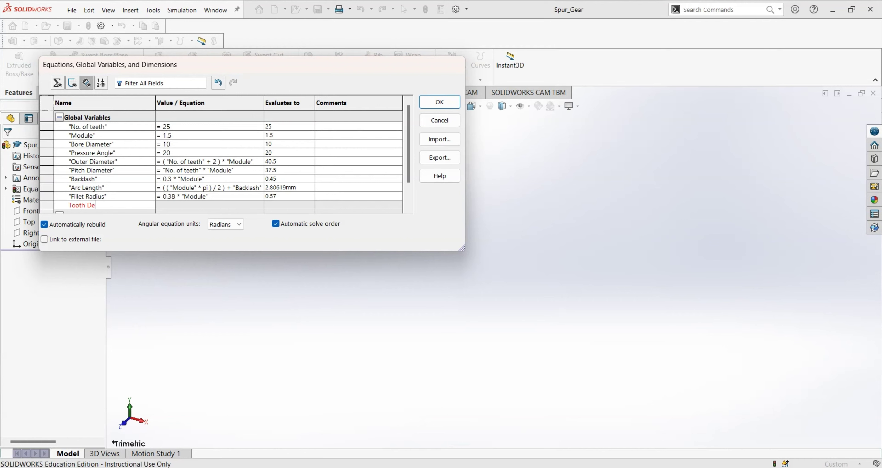
- Name the new global variable Tooth Depth and start its equation with an if function testing "Module" <= 1.25
key(Tab)
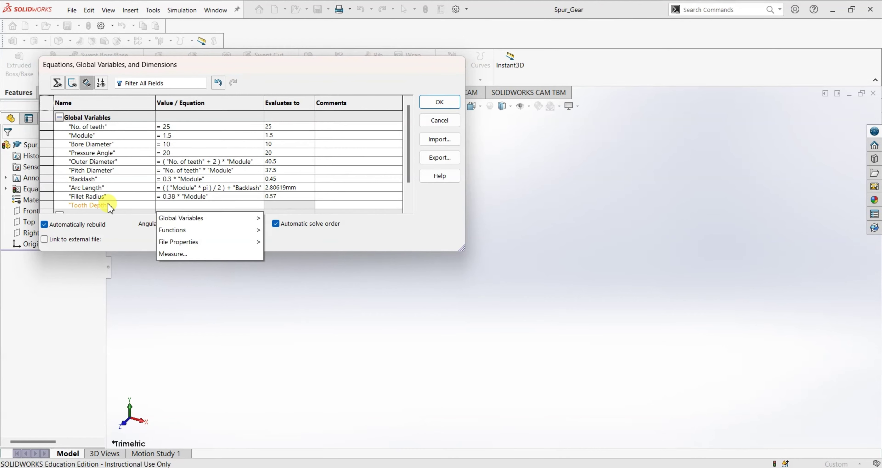
text(=i)
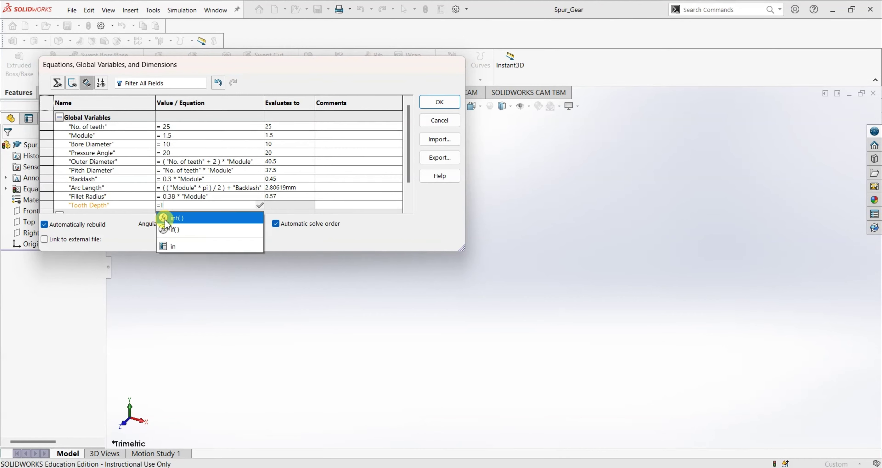
click(174, 230)
text(mo)
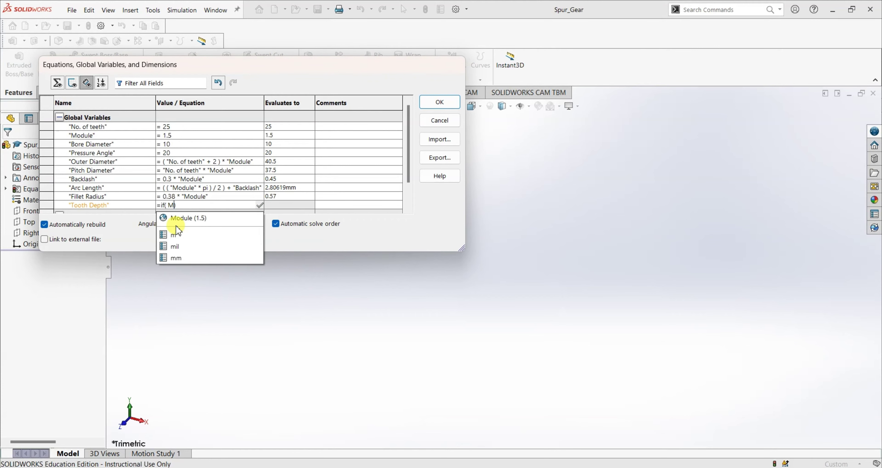
click(184, 224)
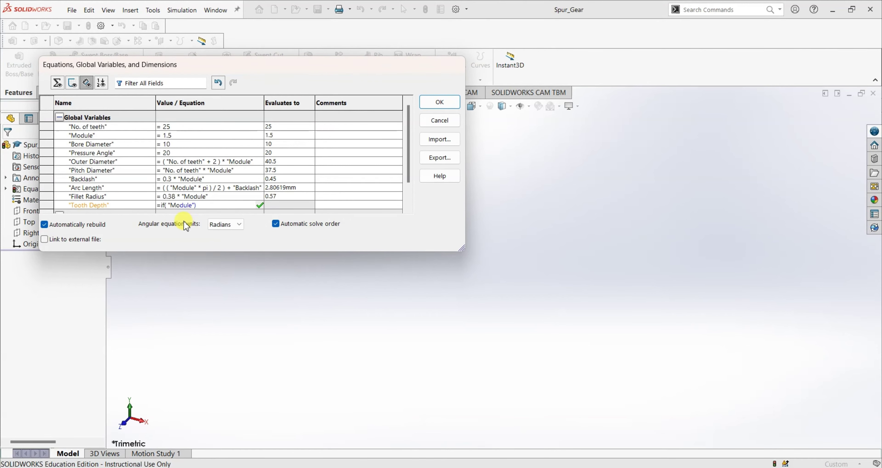
text(< = )
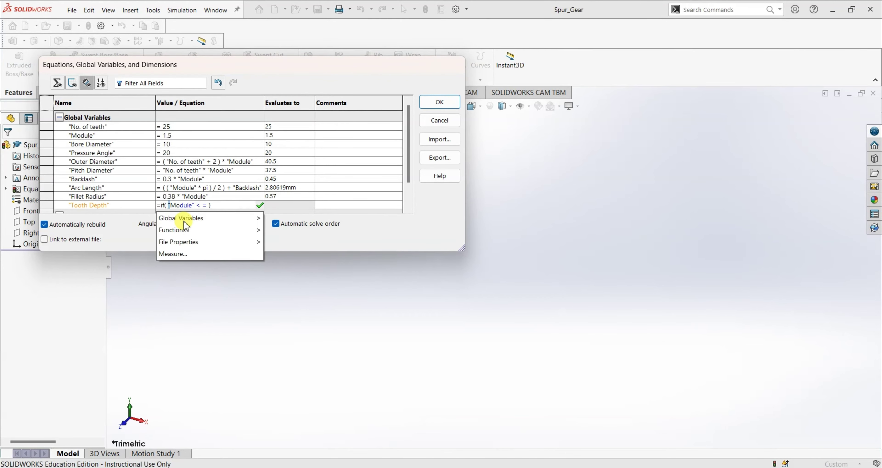
text(1.25)
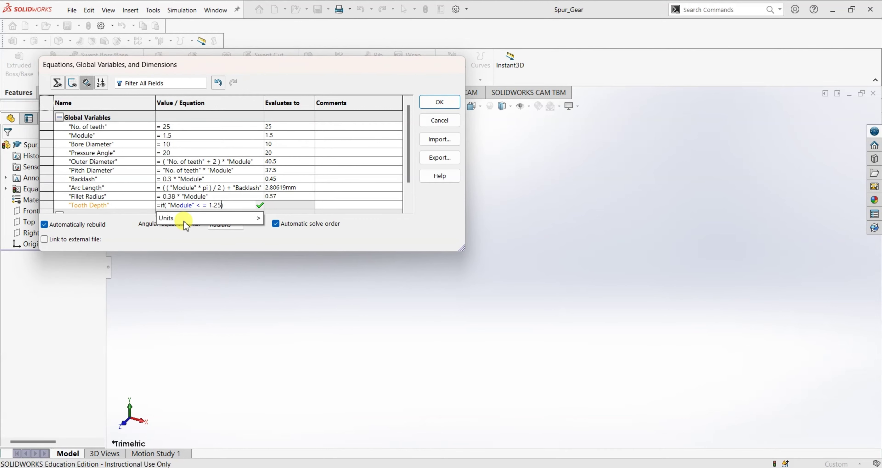
text(, )
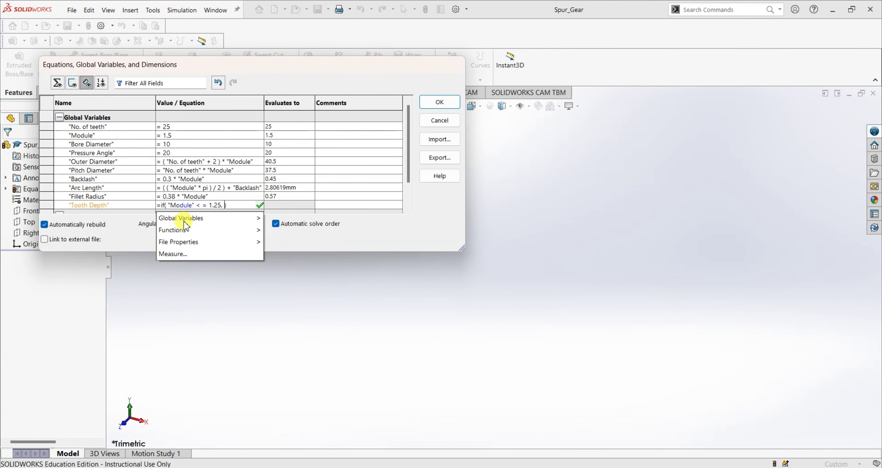
- Enter "Module" * 2.4 as the value returned when the Tooth Depth condition is true
text(Module")
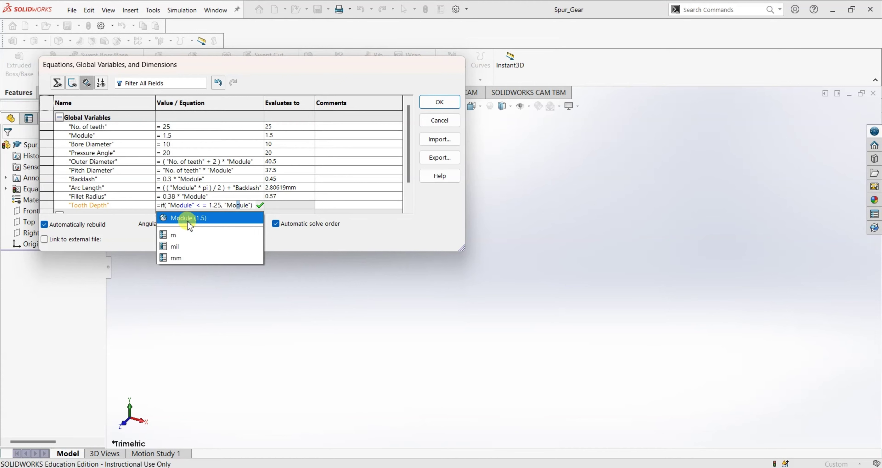
click(187, 225)
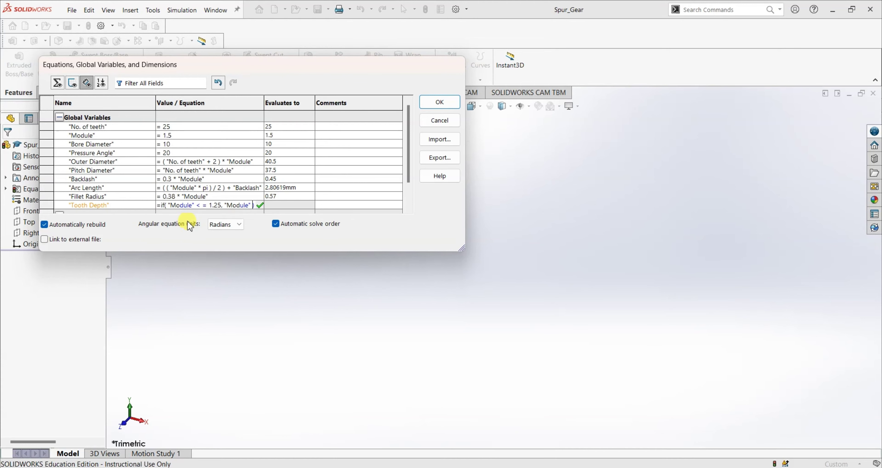
text(*2)
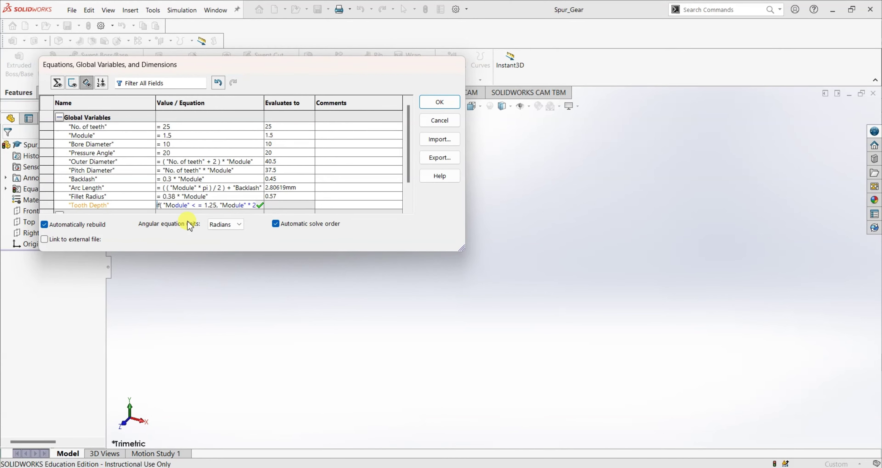
text(.4,)
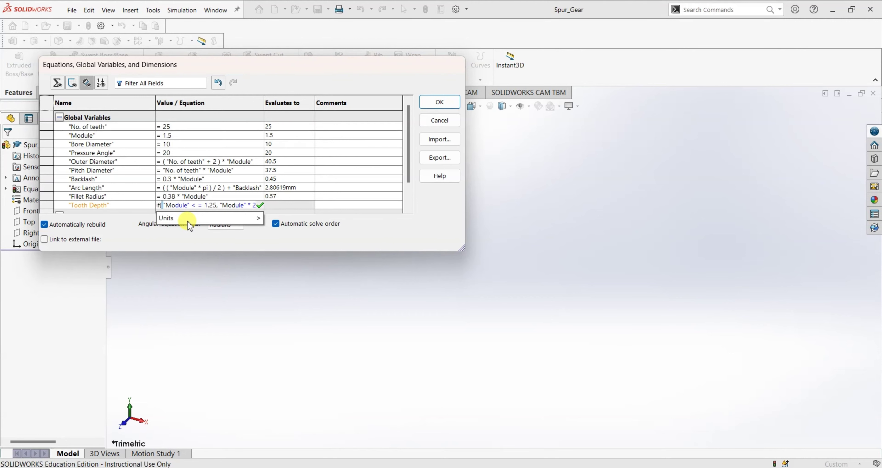
key(BackSpace)
text(, )
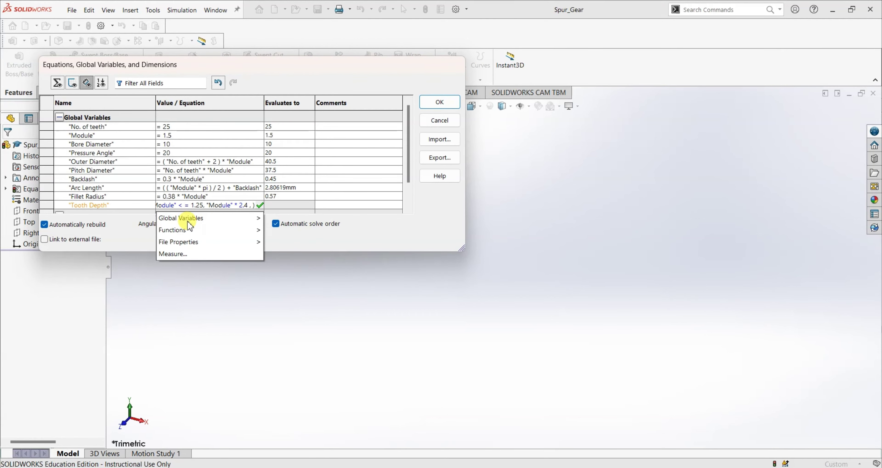
- Enter "Module" * 2.25 as the false value of the Tooth Depth condition and accept the equation
text(Mod)
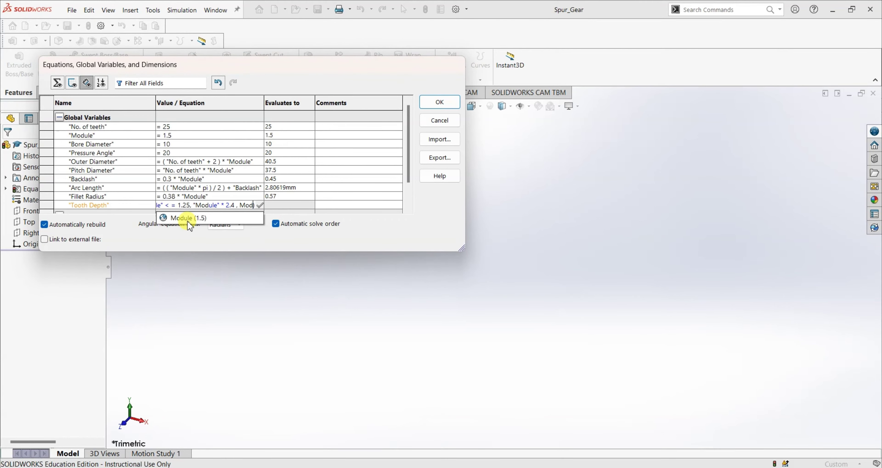
key(Escape)
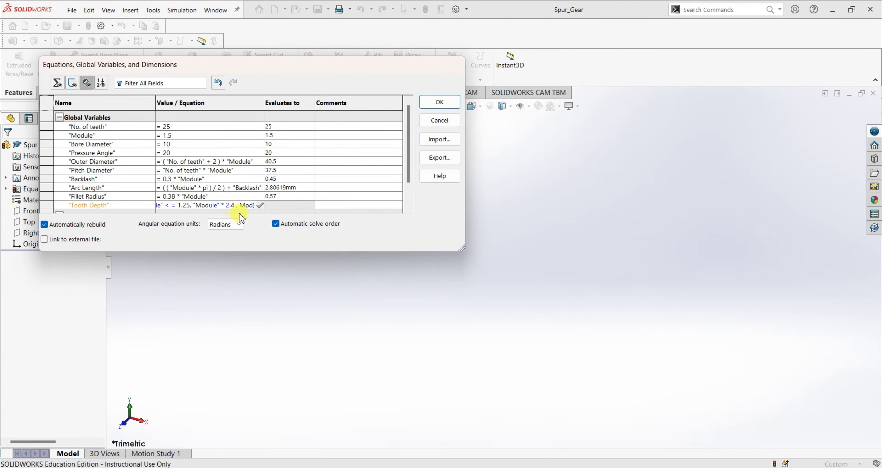
click(246, 205)
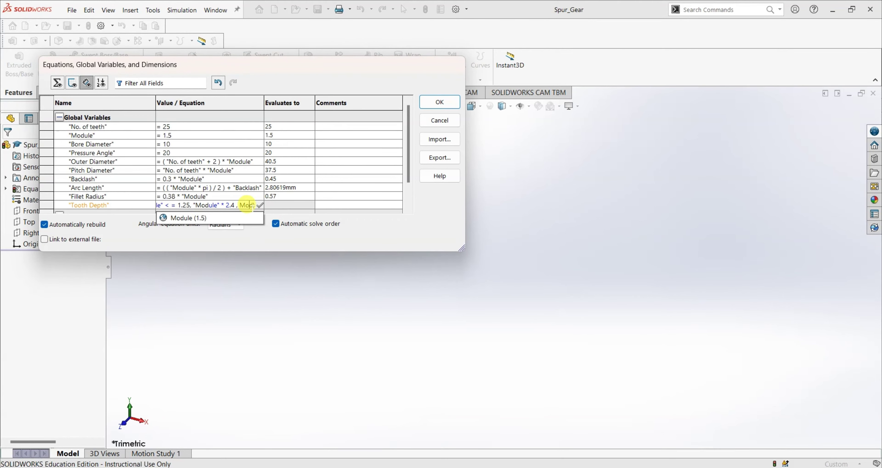
click(195, 219)
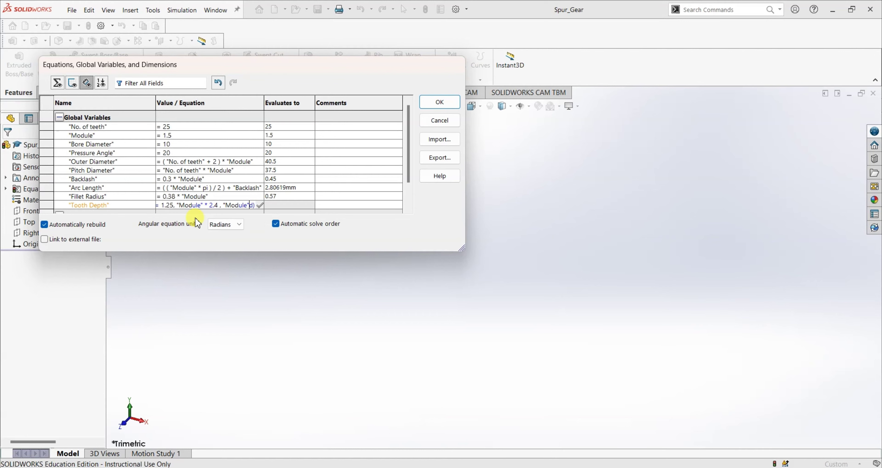
key(BackSpace)
text(*)
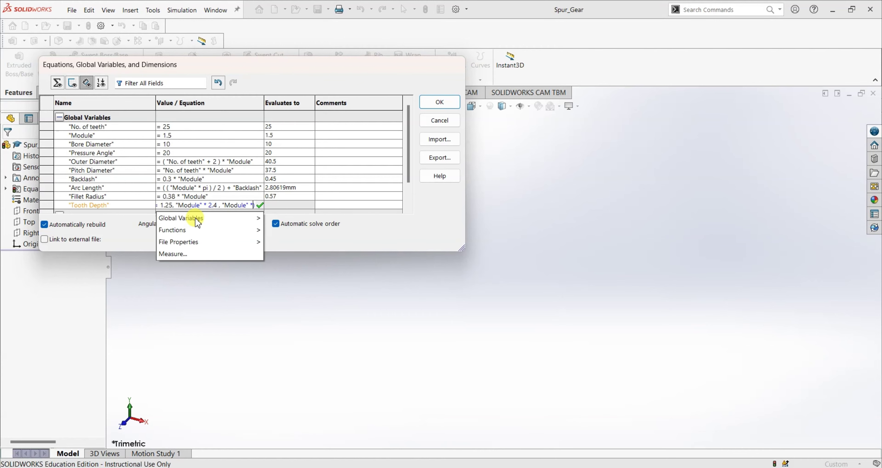
text( 2.4 , "Module" * 2.25)
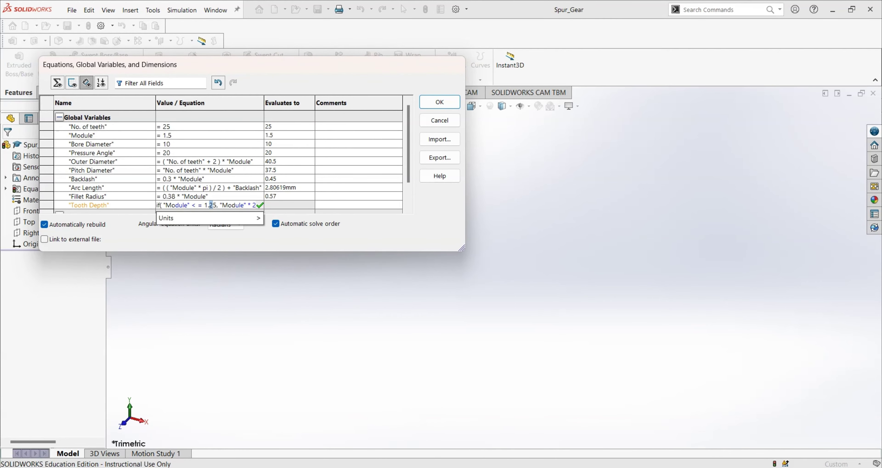
click(196, 219)
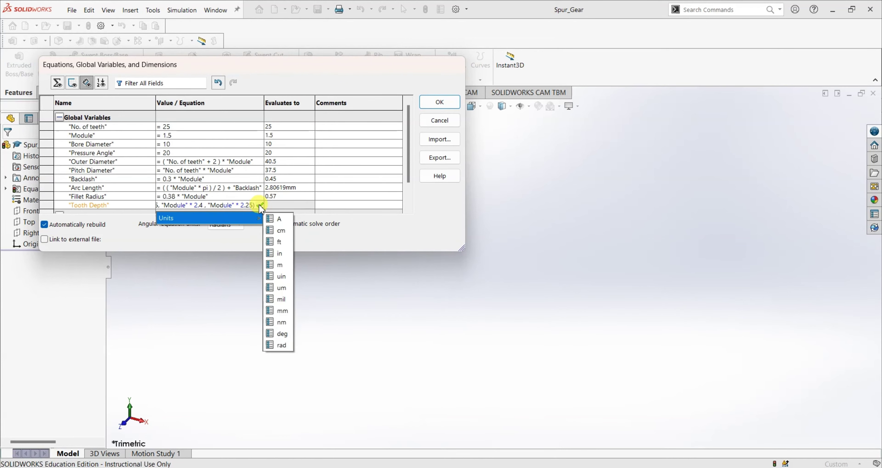
click(260, 206)
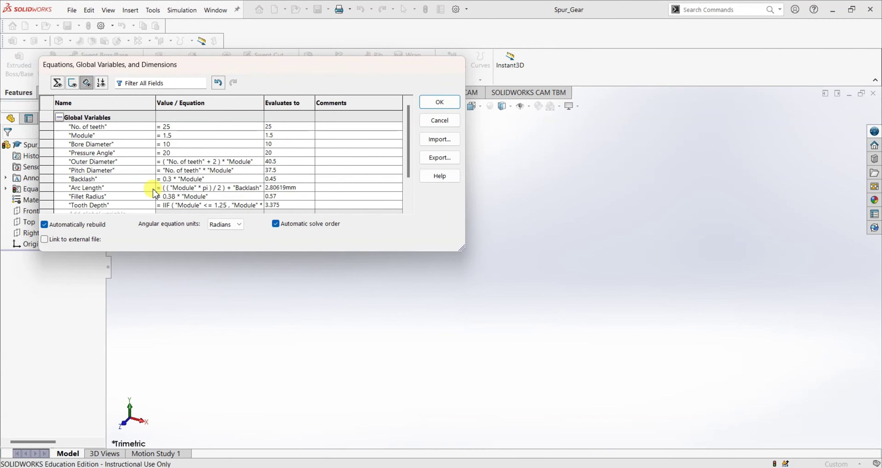
- Set the Module variable to 1 to test the conditional Tooth Depth equation and check its evaluated result
scroll(253, 210, down, 1)
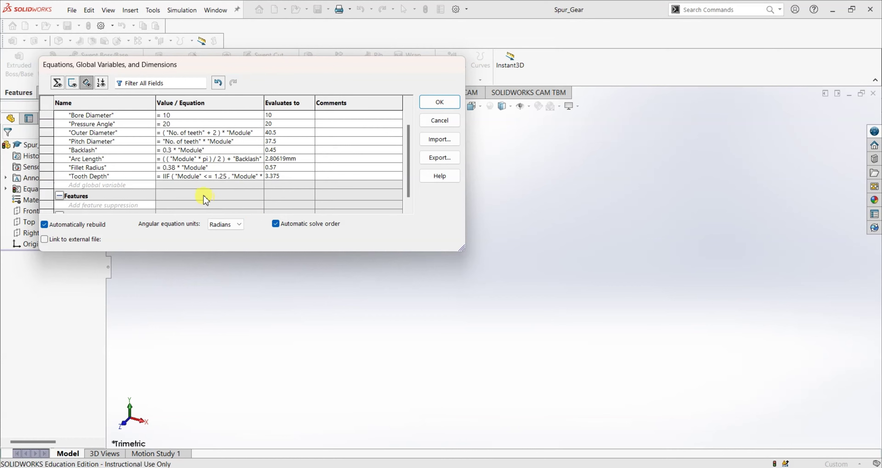
scroll(247, 191, up, 1)
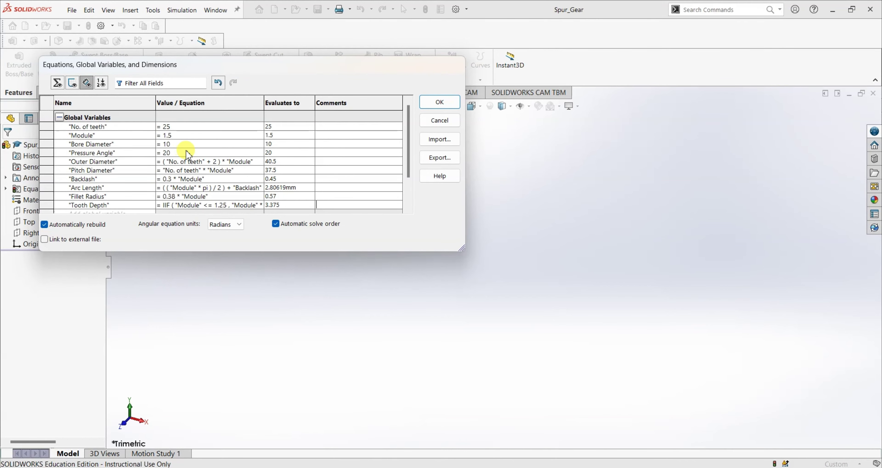
scroll(184, 149, down, 1)
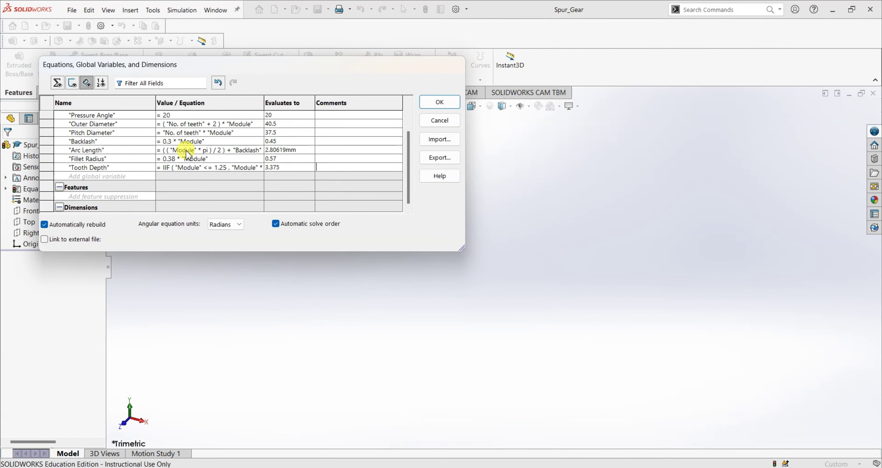
click(249, 168)
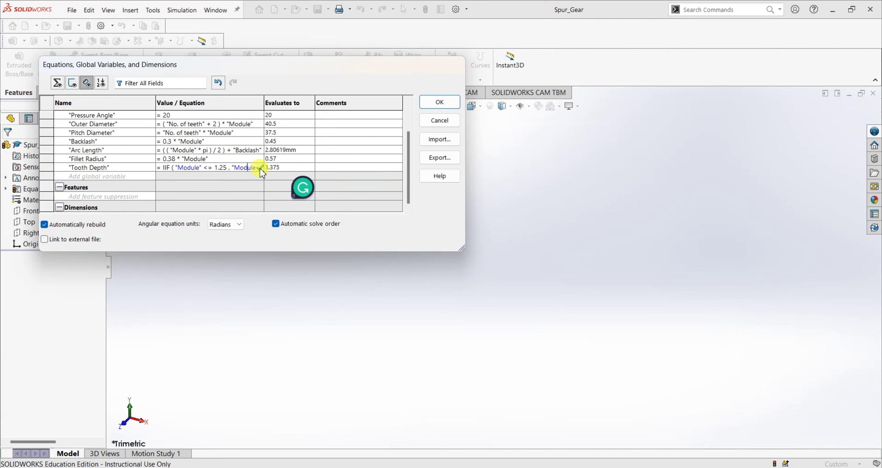
scroll(258, 170, up, 1)
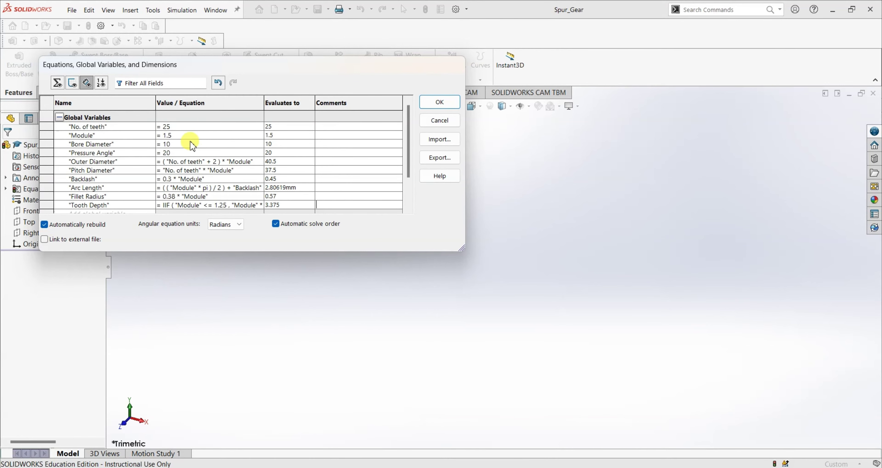
click(185, 135)
key(BackSpace)
key(BackSpace)
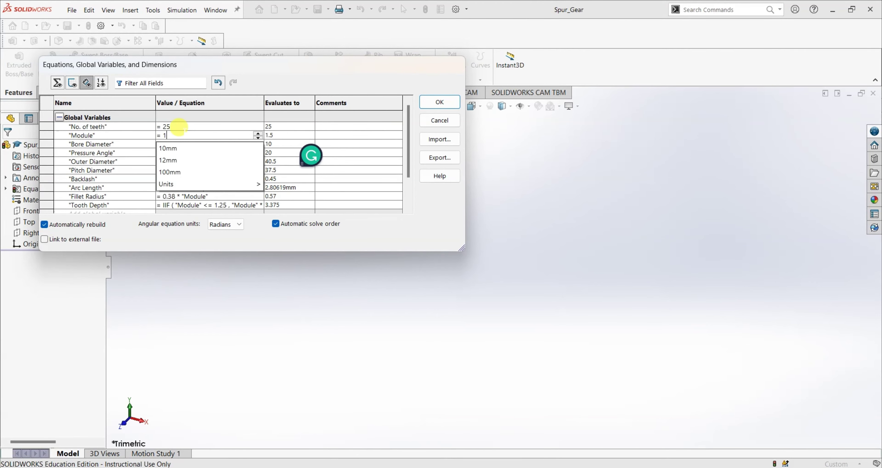
key(Down)
key(Return)
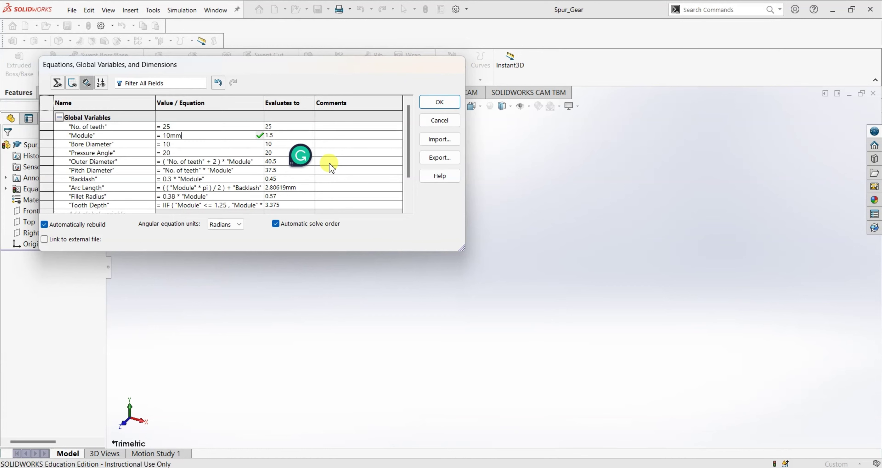
key(BackSpace)
key(BackSpace)
key(BackSpace)
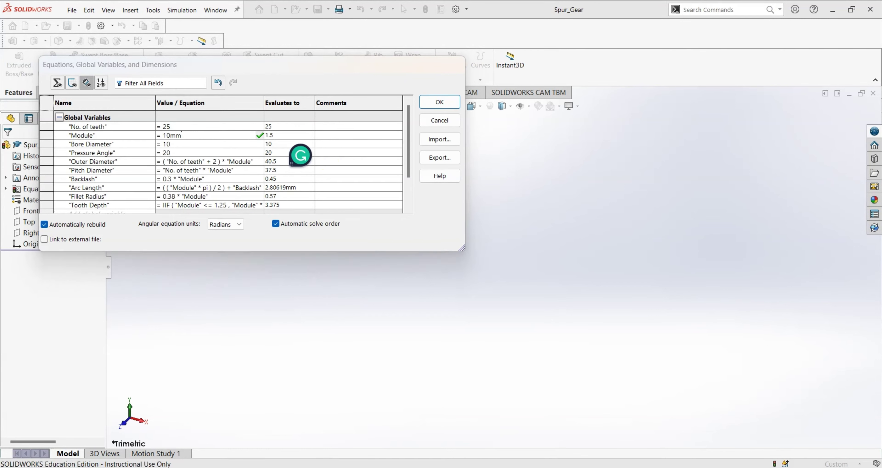
key(Return)
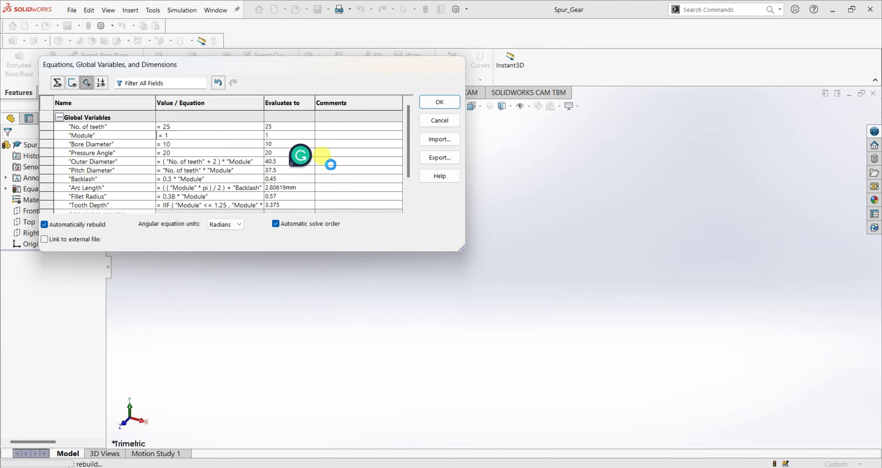
scroll(332, 168, down, 2)
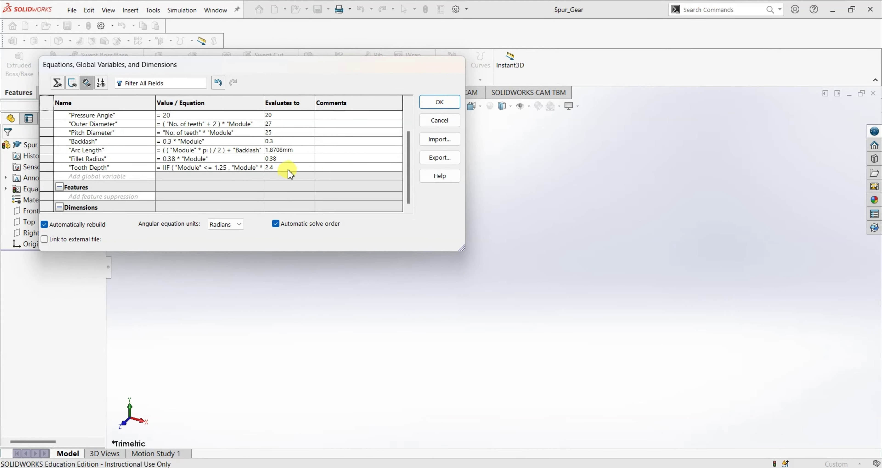
- Set the Module variable to 1.5, check the evaluated Tooth Depth, and apply all the global variables to the part
scroll(279, 168, up, 3)
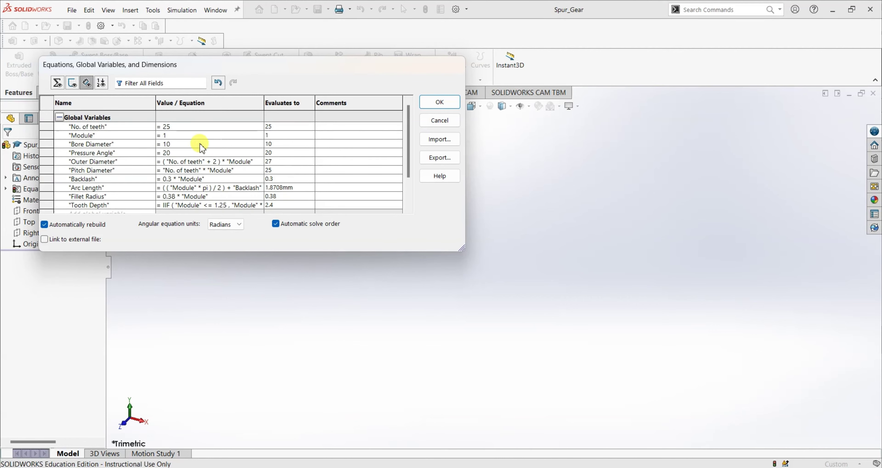
click(170, 137)
text(.5)
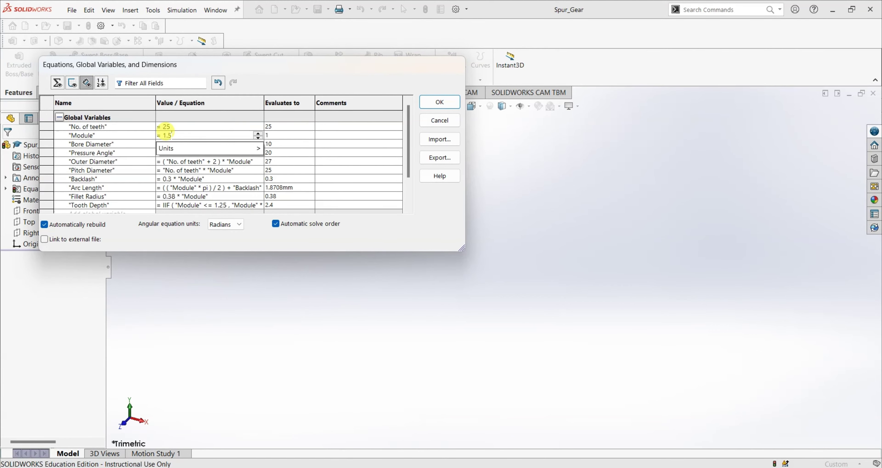
key(Return)
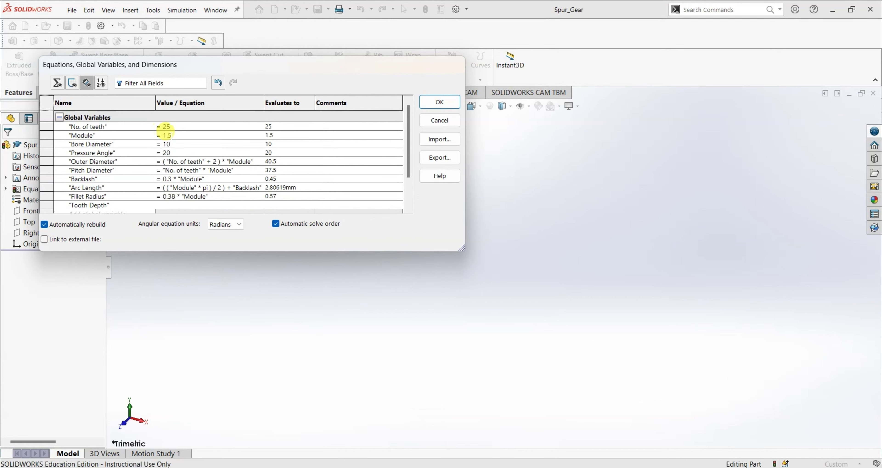
scroll(258, 158, down, 2)
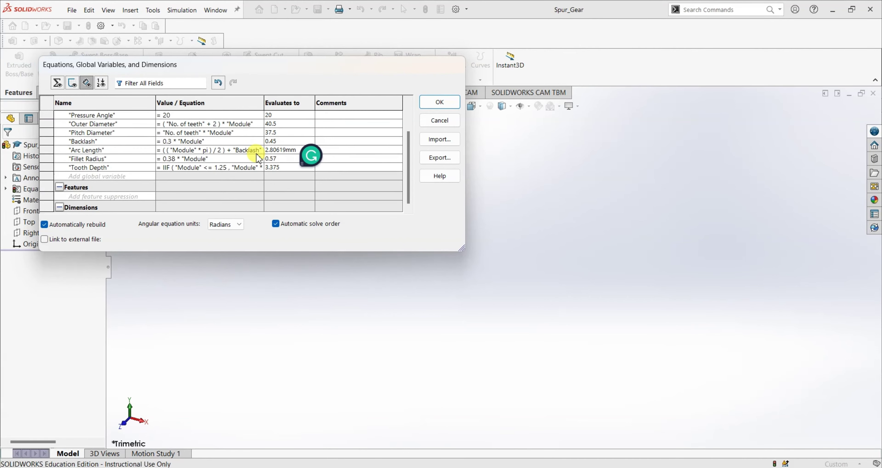
scroll(258, 158, up, 2)
click(430, 106)
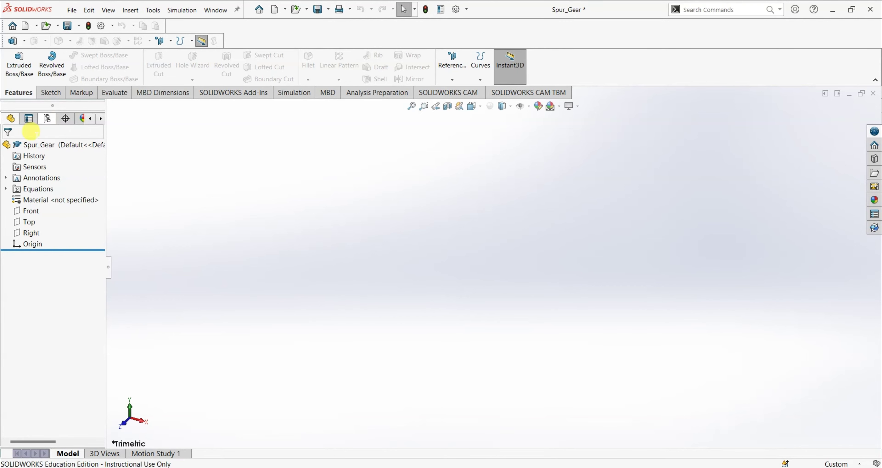
- Start a sketch on the Front plane and draw a circle of about 46 mm radius centred on the origin
right_click(28, 213)
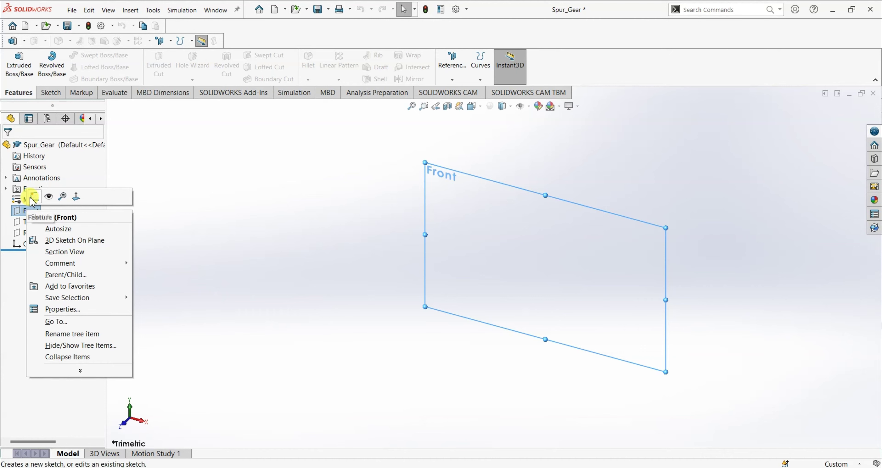
click(32, 201)
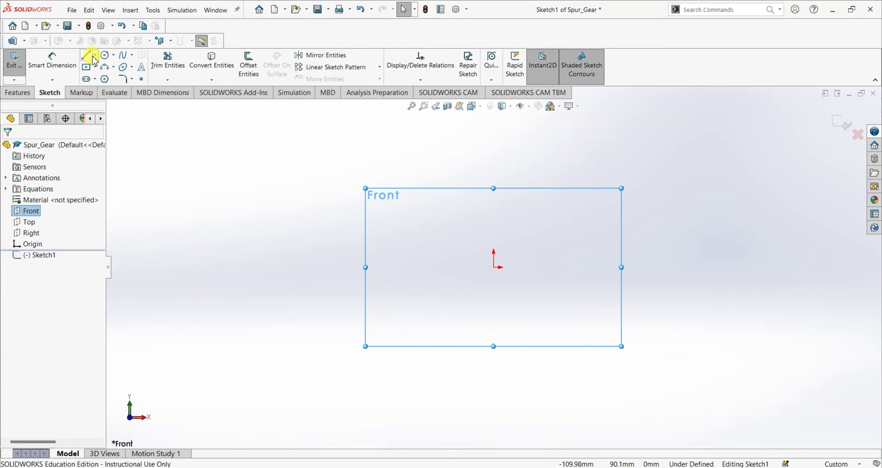
click(105, 55)
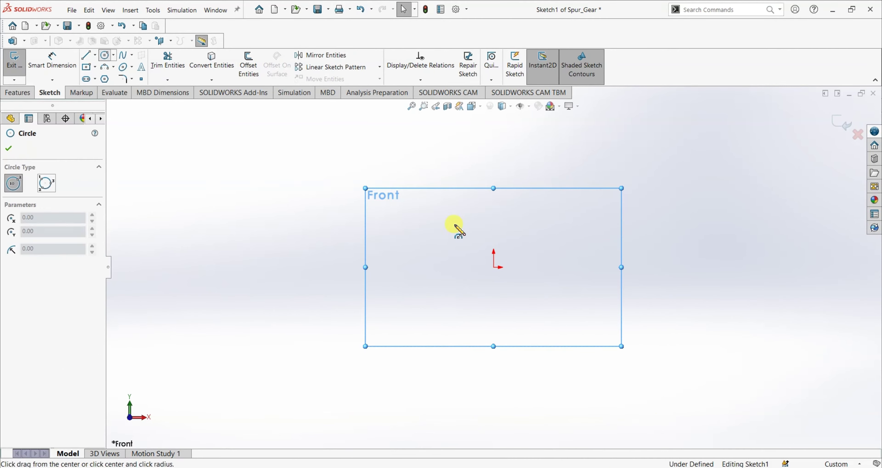
click(494, 269)
key(Escape)
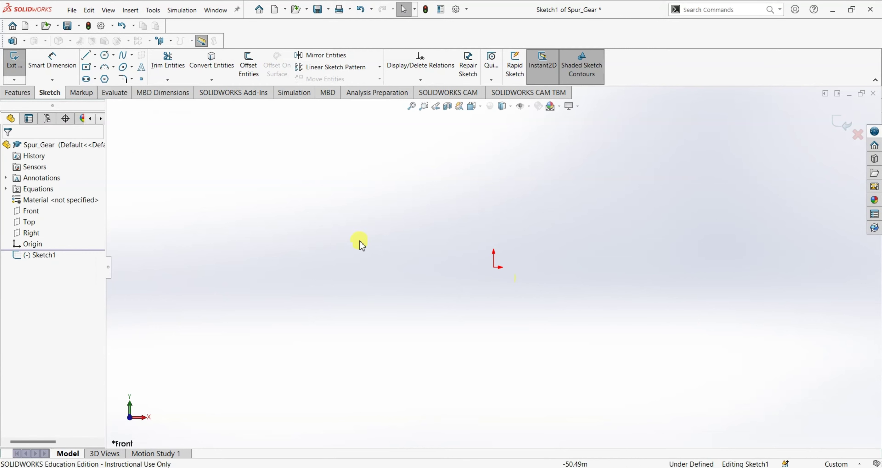
click(105, 55)
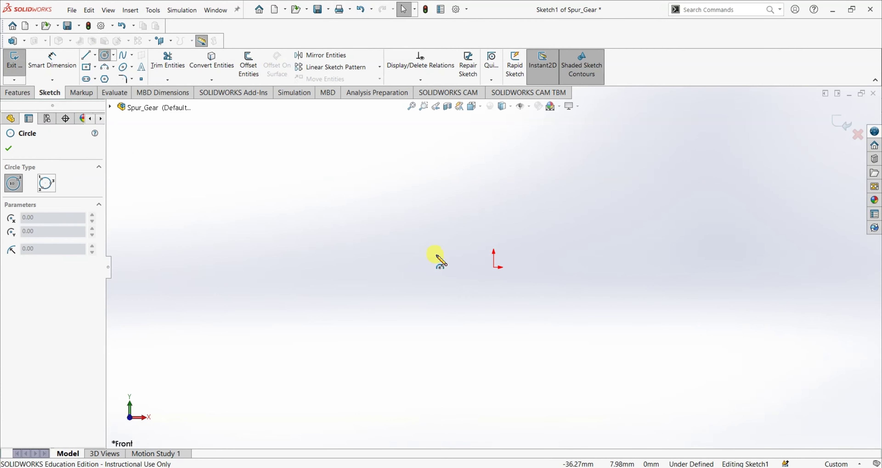
click(493, 267)
click(533, 328)
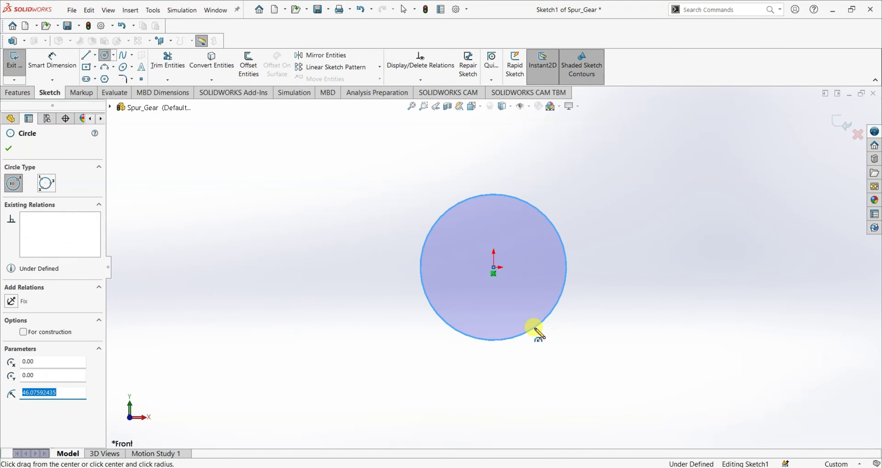
click(8, 149)
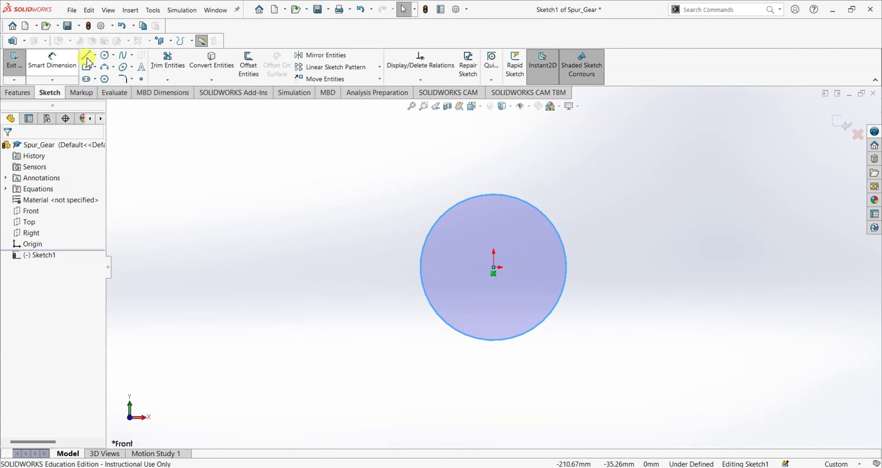
- Draw a second, larger circle around the first one, also centred on the origin
click(109, 59)
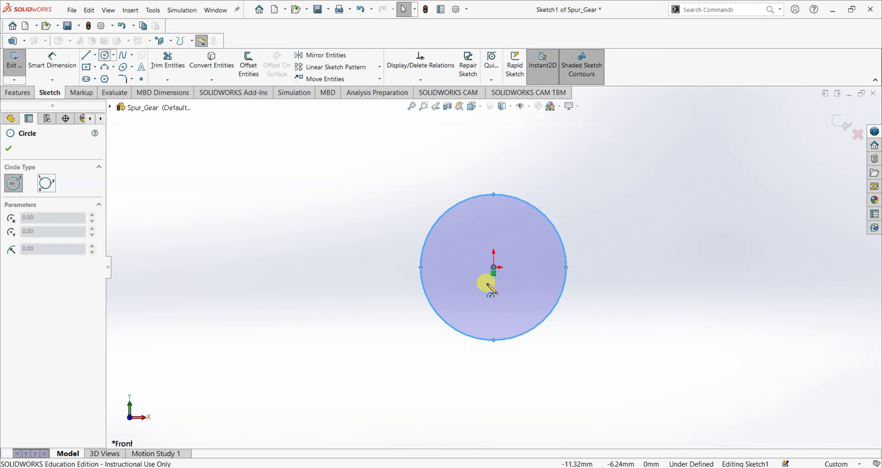
click(493, 267)
click(587, 388)
key(Escape)
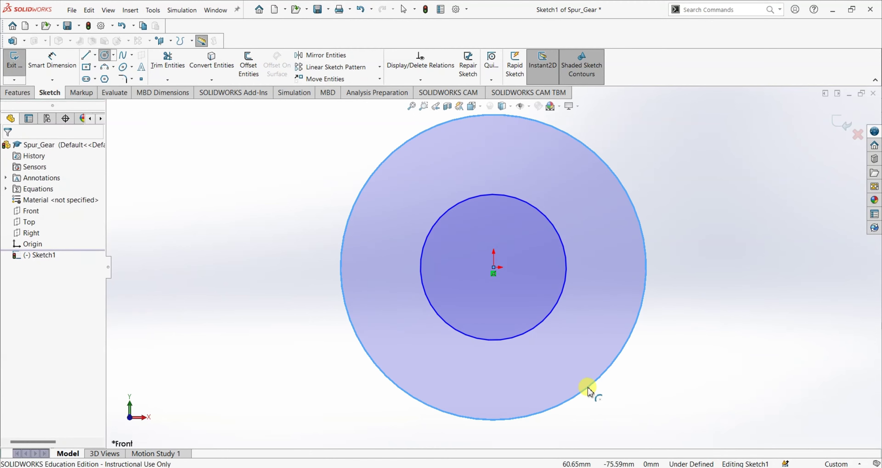
- Dimension the inner circle's diameter and link it to the "Bore Diameter" global variable
click(53, 69)
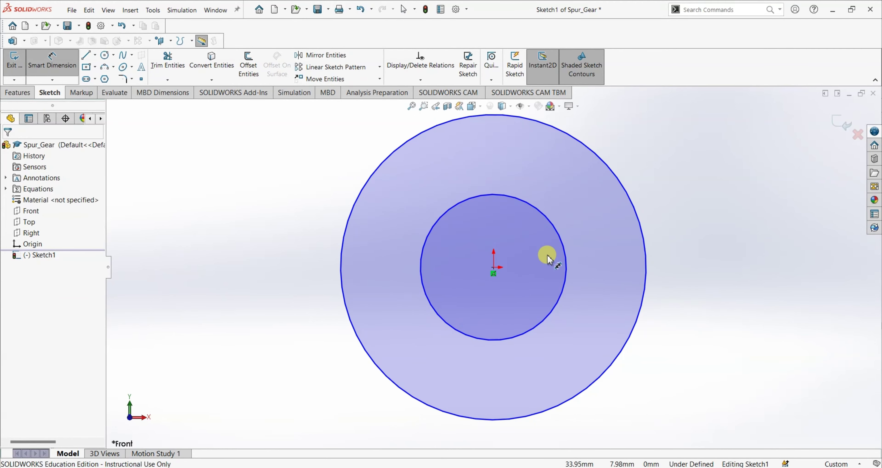
click(564, 258)
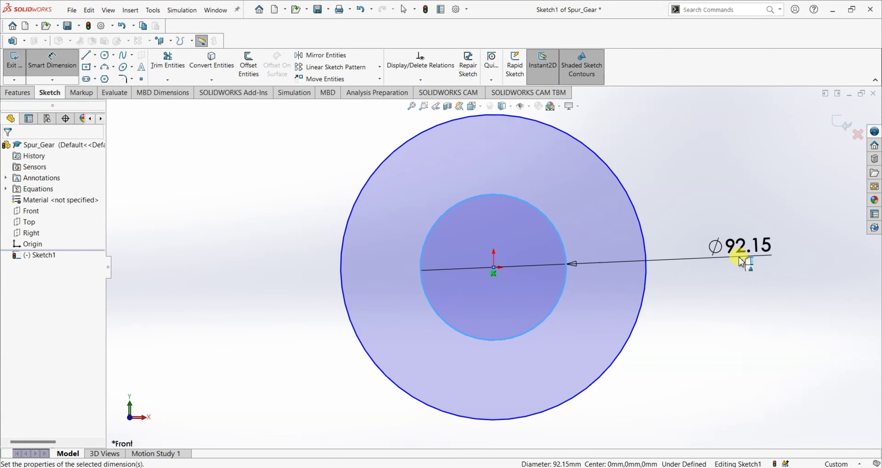
click(739, 259)
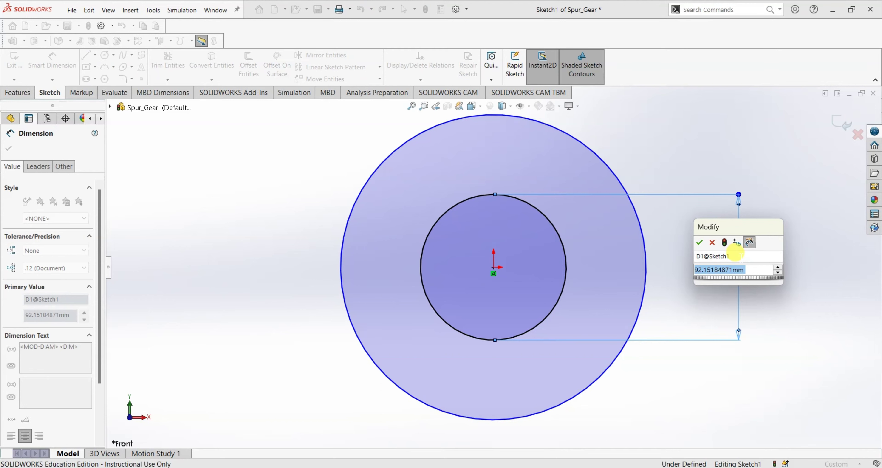
text(=)
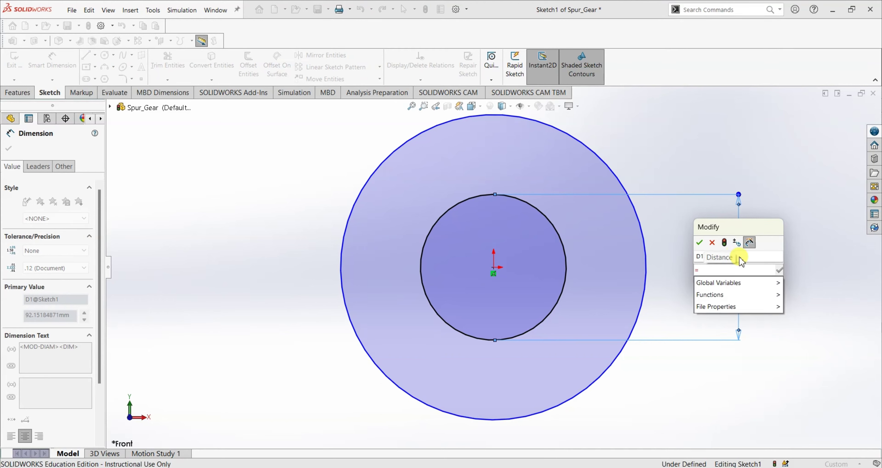
mouse_move(745, 285)
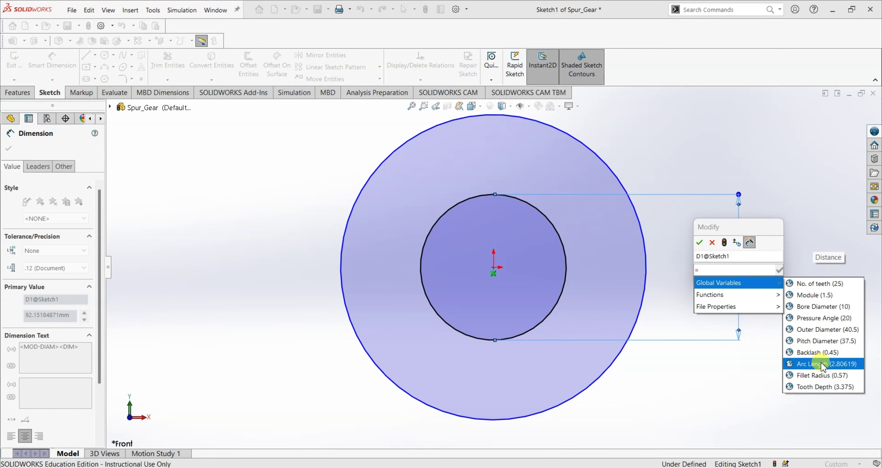
click(817, 307)
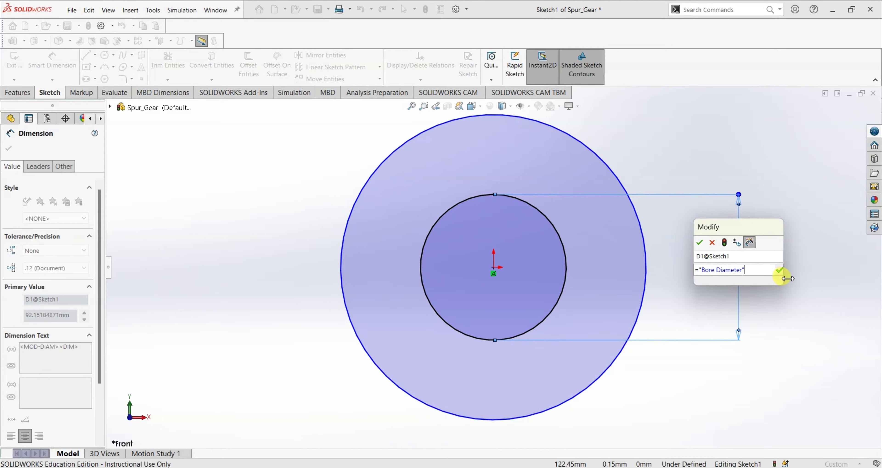
click(779, 271)
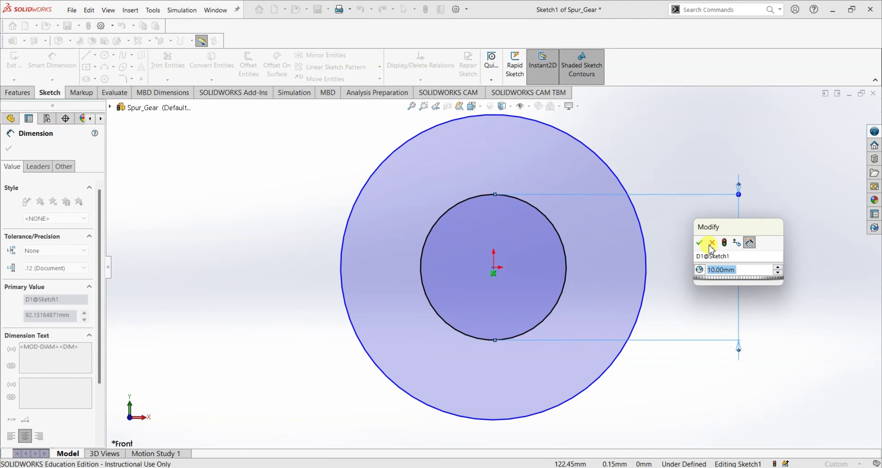
click(700, 243)
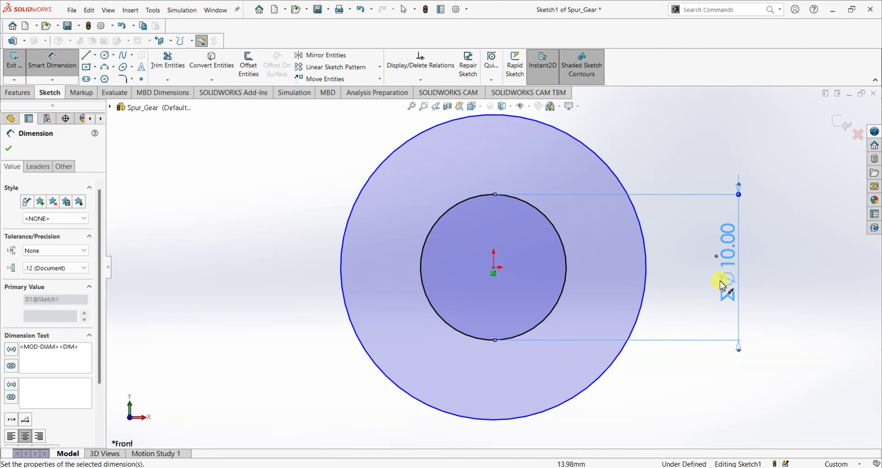
click(7, 150)
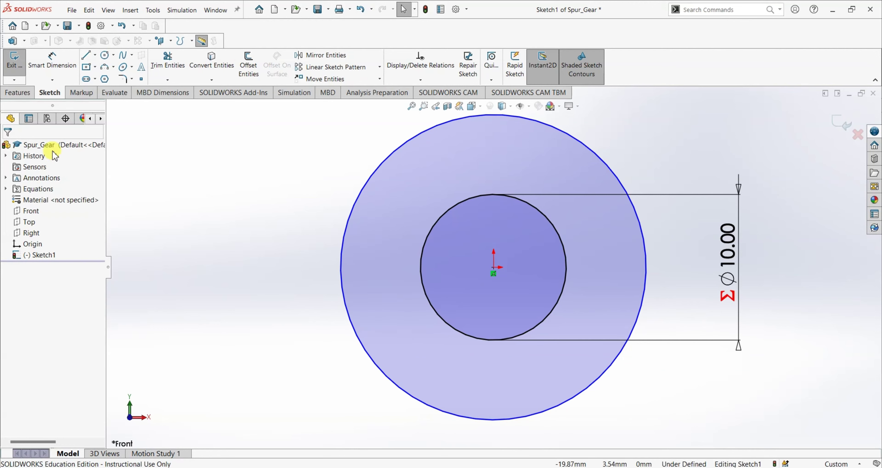
- Dimension the outer circle's diameter and link it to the "Outer Diameter" global variable
click(53, 59)
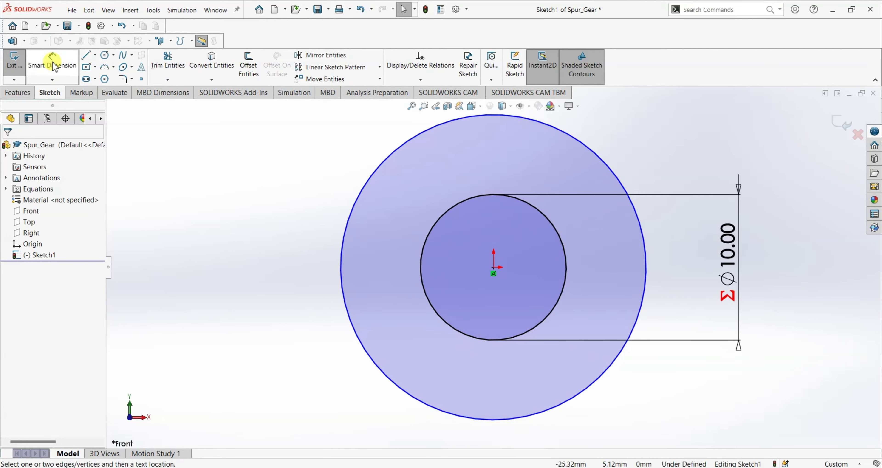
click(603, 161)
click(802, 147)
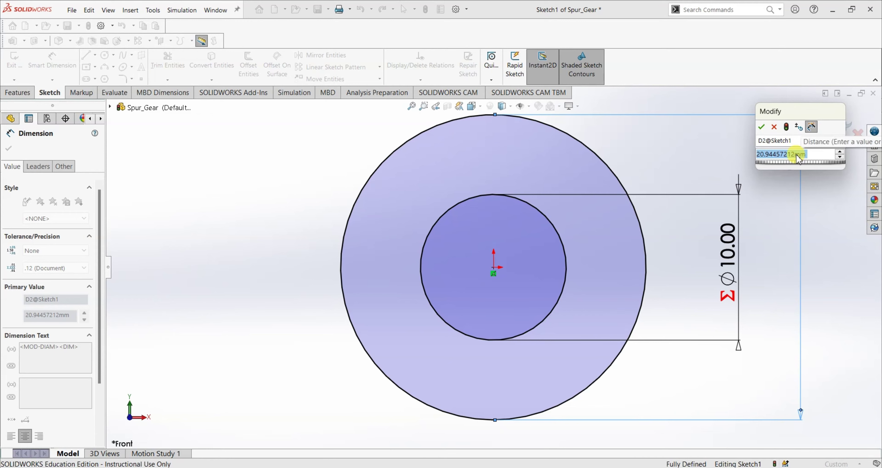
text(=)
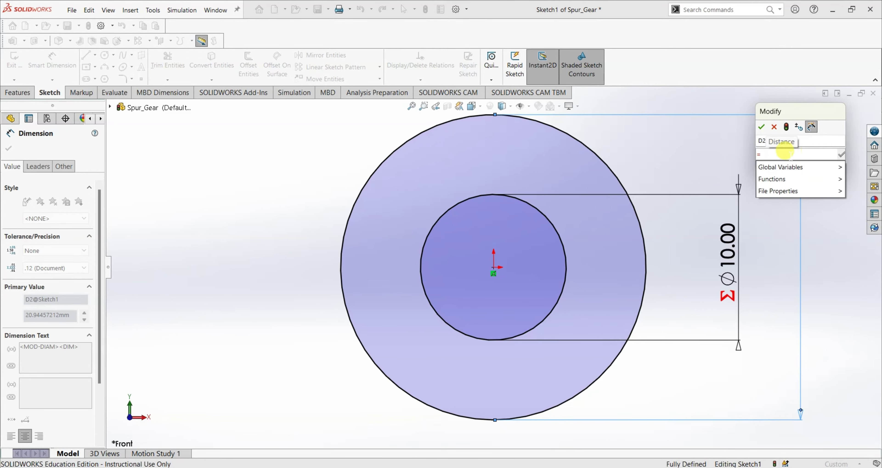
mouse_move(784, 167)
click(719, 212)
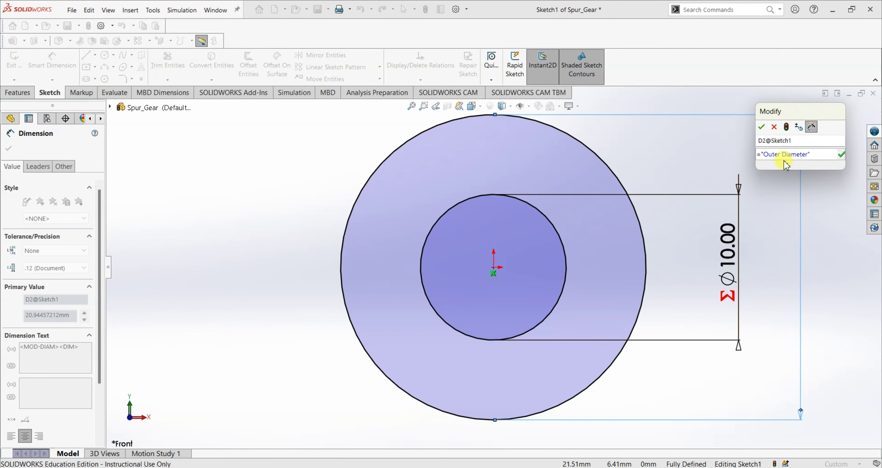
click(815, 155)
click(840, 155)
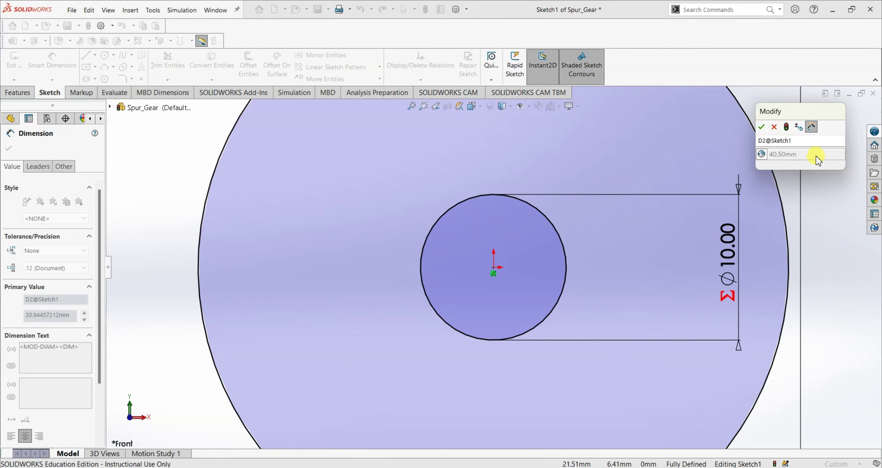
click(762, 128)
key(f)
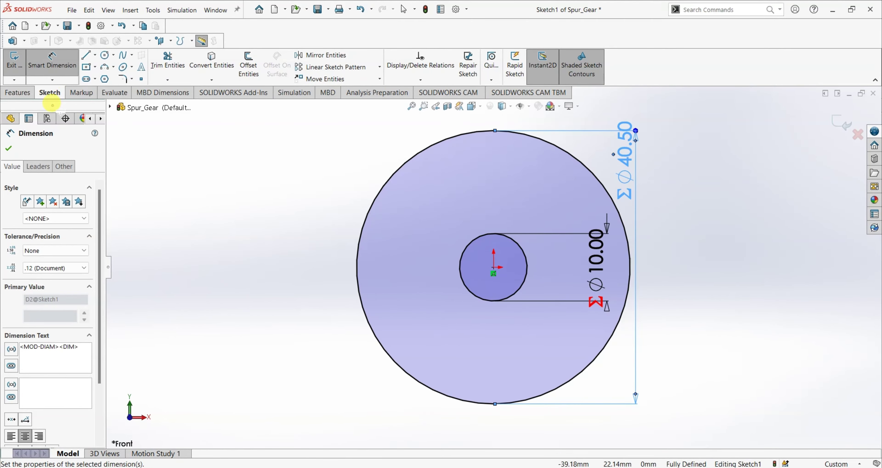
click(8, 148)
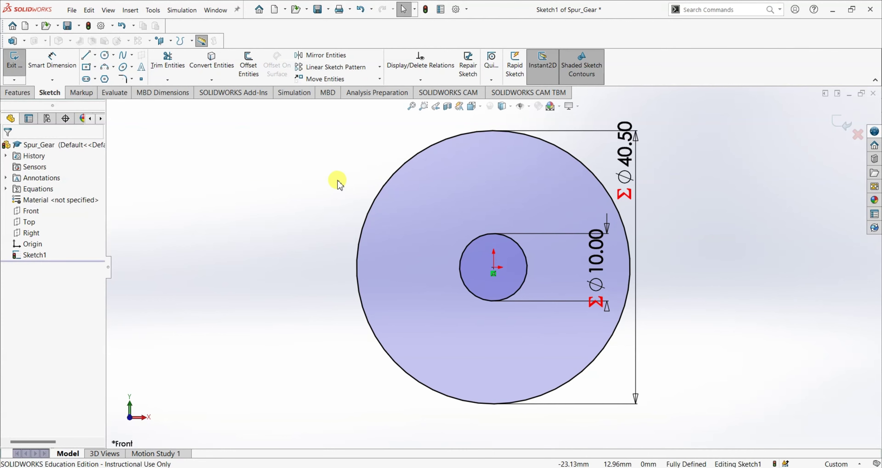
- Extrude the two-circle profile as a blind boss 10 mm deep to form the gear blank
click(9, 93)
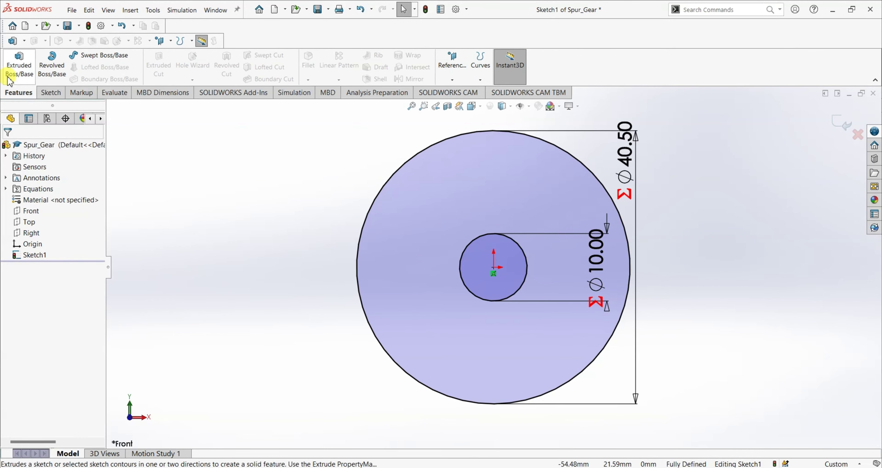
click(13, 70)
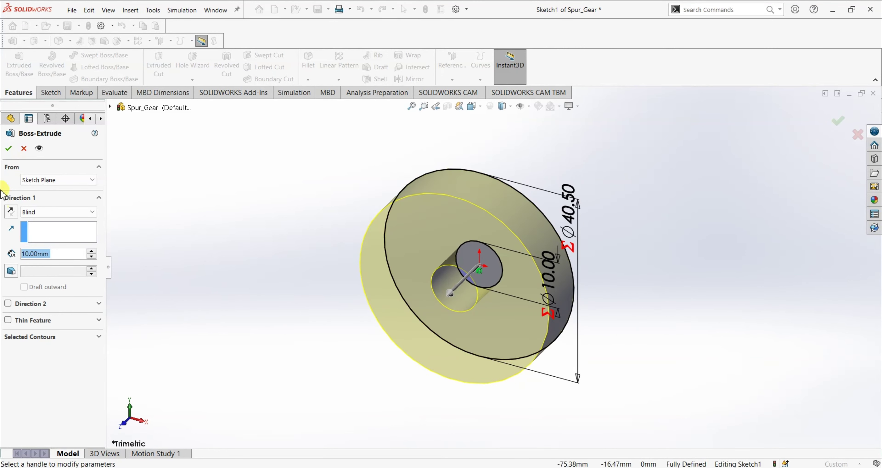
click(8, 148)
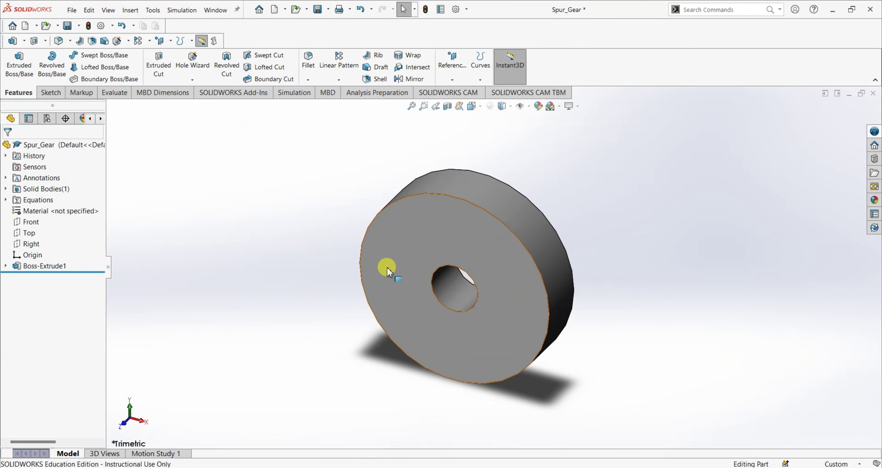
- Start a sketch on the gear blank's front face and draw a vertical 20.25 mm centerline from the origin to the outer edge
right_click(452, 230)
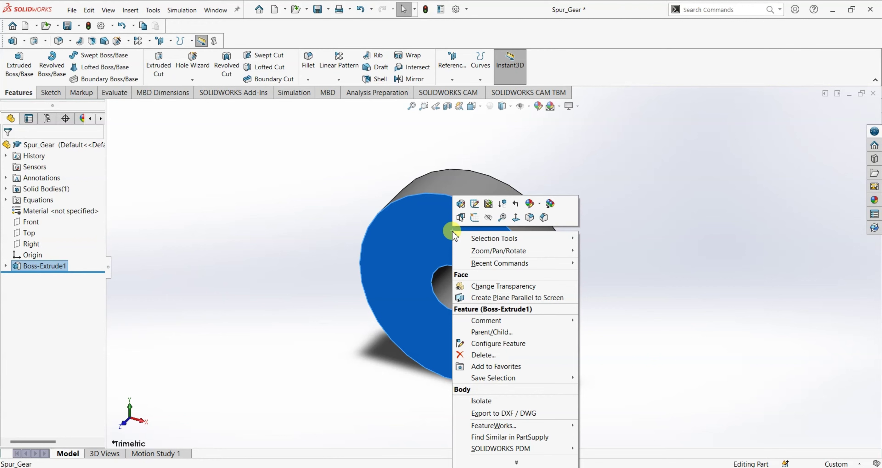
click(514, 217)
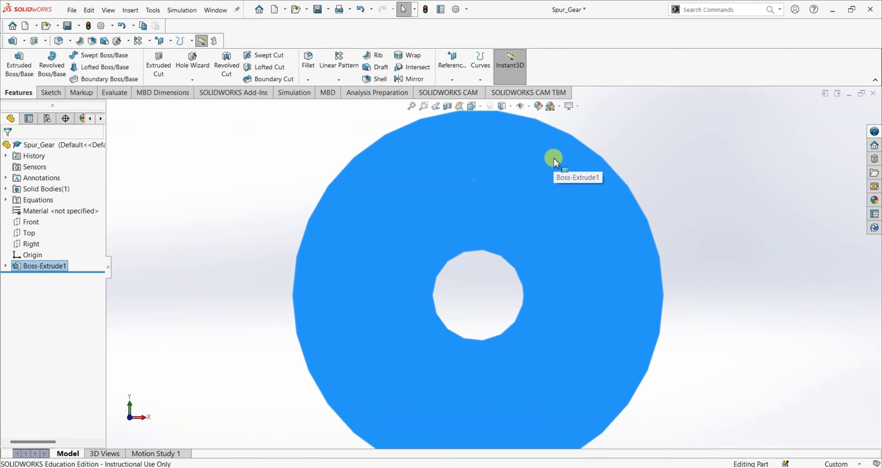
click(66, 93)
click(96, 56)
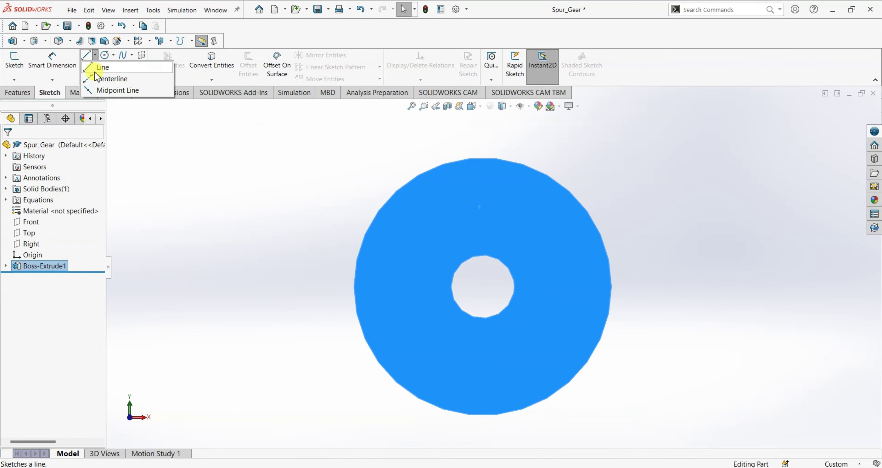
click(118, 79)
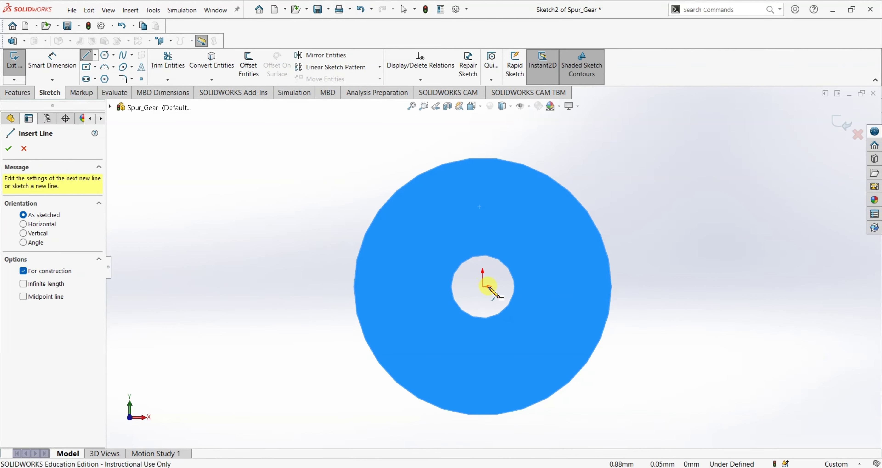
drag(483, 287, 482, 159)
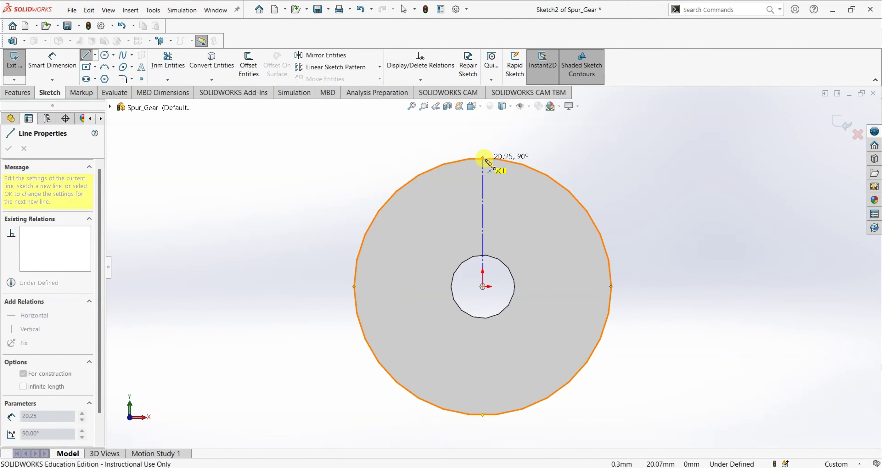
key(Escape)
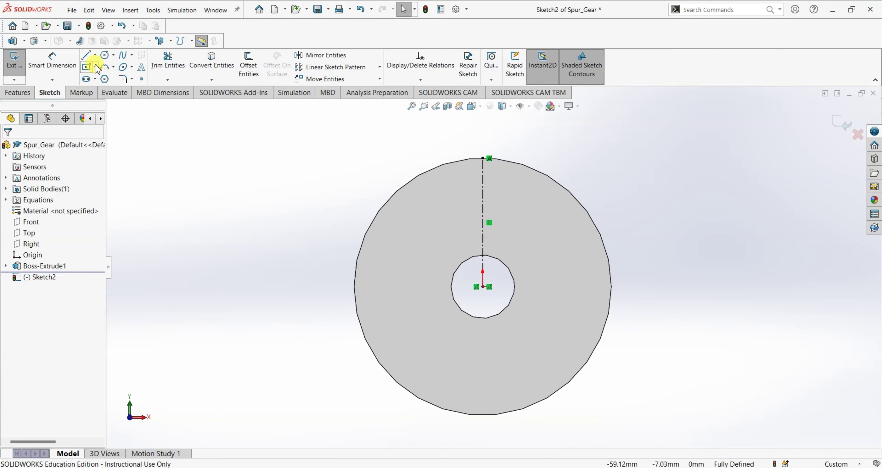
- Draw three concentric circles centred on the origin with radii of about 8.88 mm, 16.68 mm and 20.25 mm, the largest on the blank's outer edge
click(105, 56)
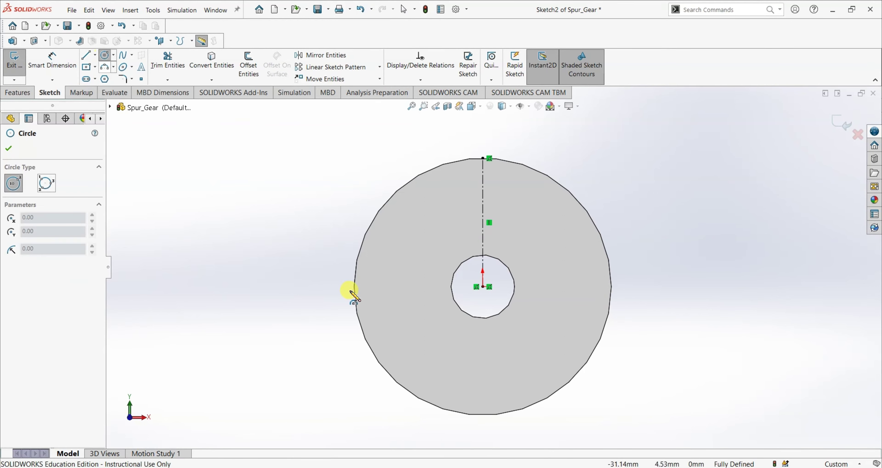
click(483, 286)
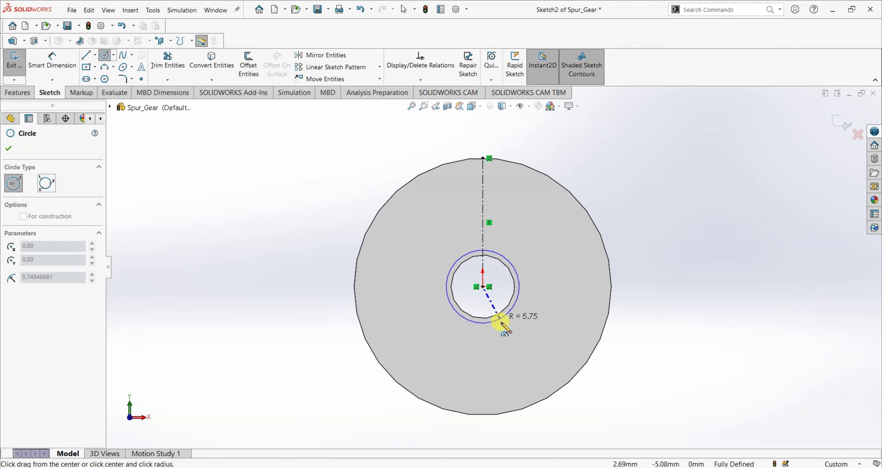
click(508, 338)
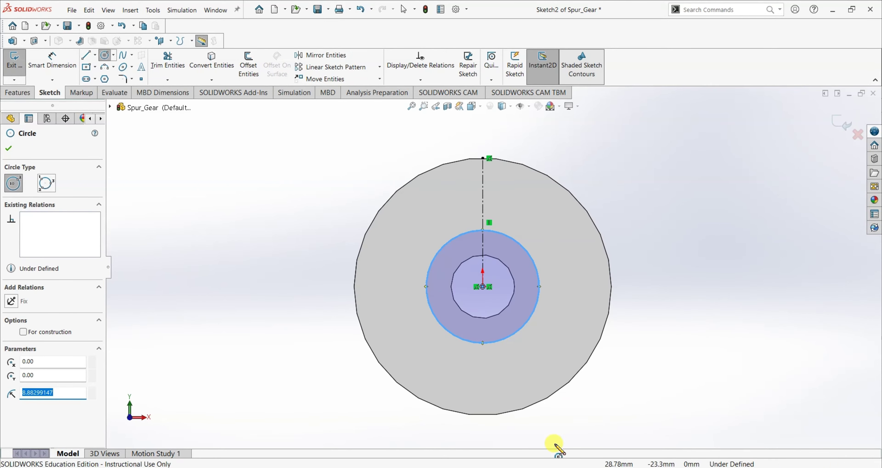
click(483, 287)
click(545, 373)
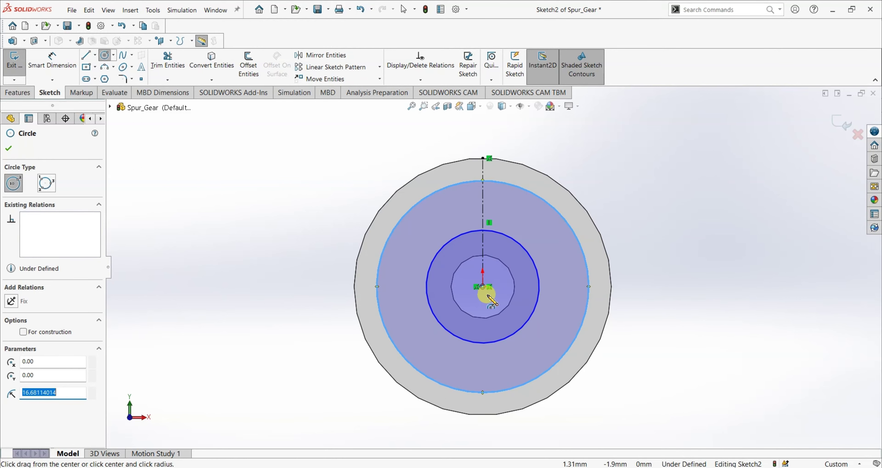
click(483, 287)
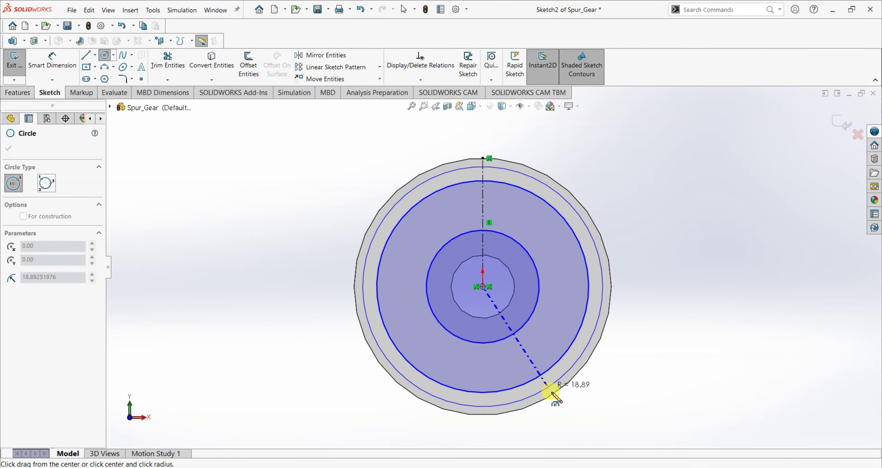
click(558, 389)
key(Escape)
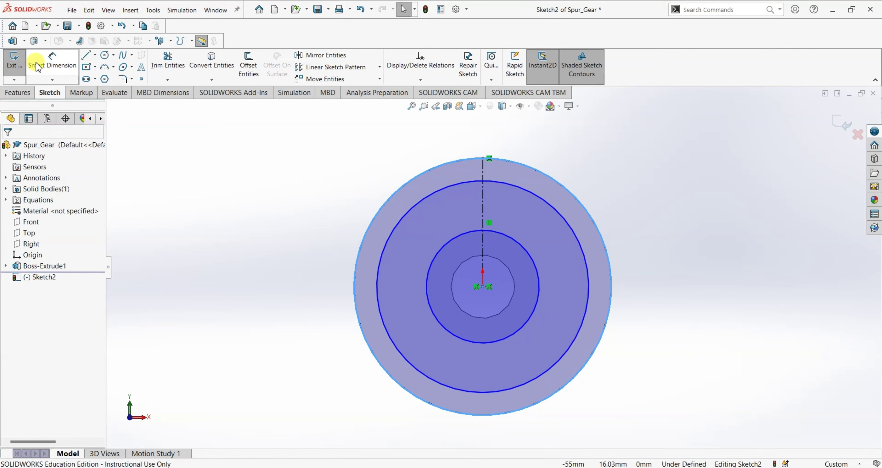
- Dimension the outermost sketch circle's diameter and link it to the "Outer Diameter" global variable
click(55, 63)
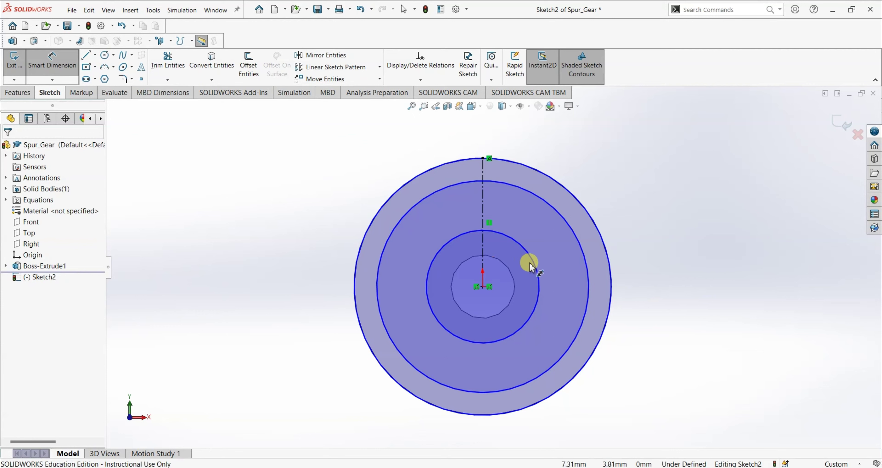
click(582, 205)
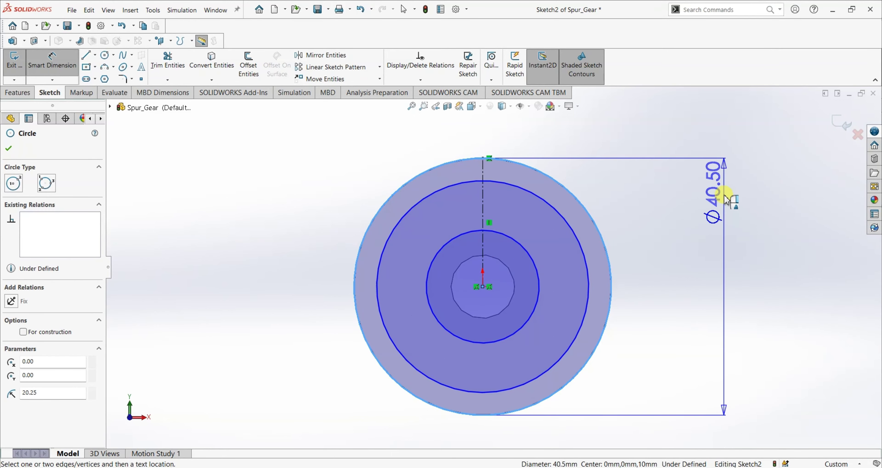
click(726, 199)
click(725, 198)
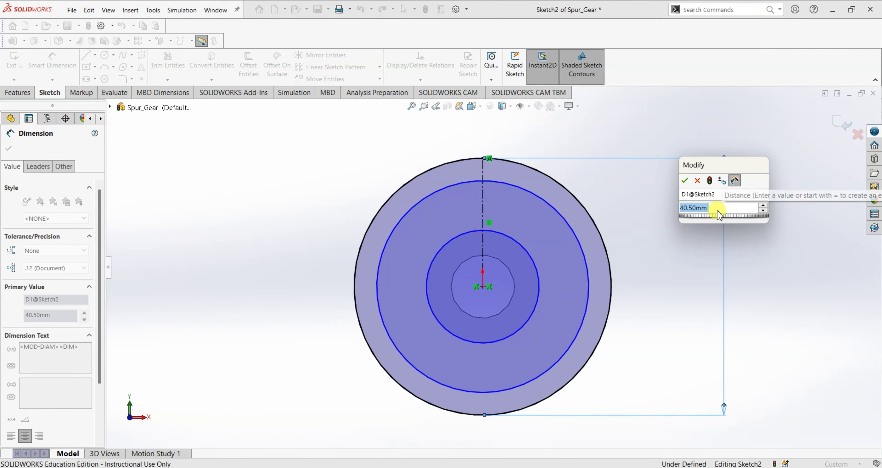
text(=)
mouse_move(719, 221)
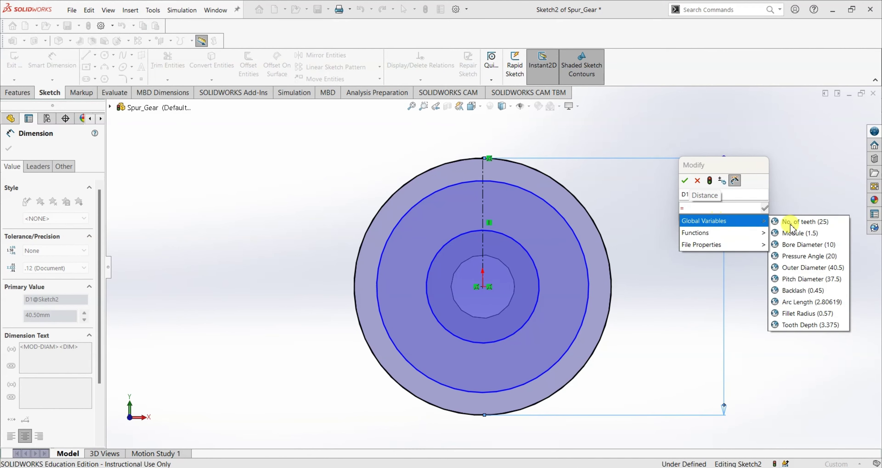
click(791, 268)
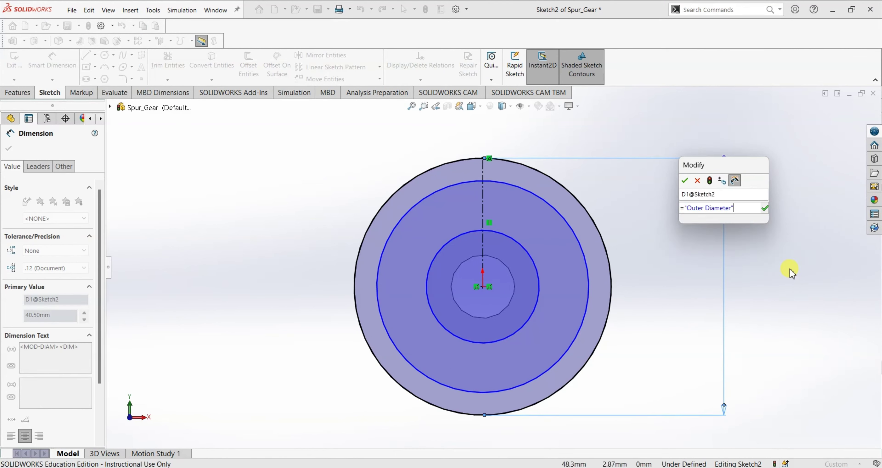
click(764, 208)
click(685, 180)
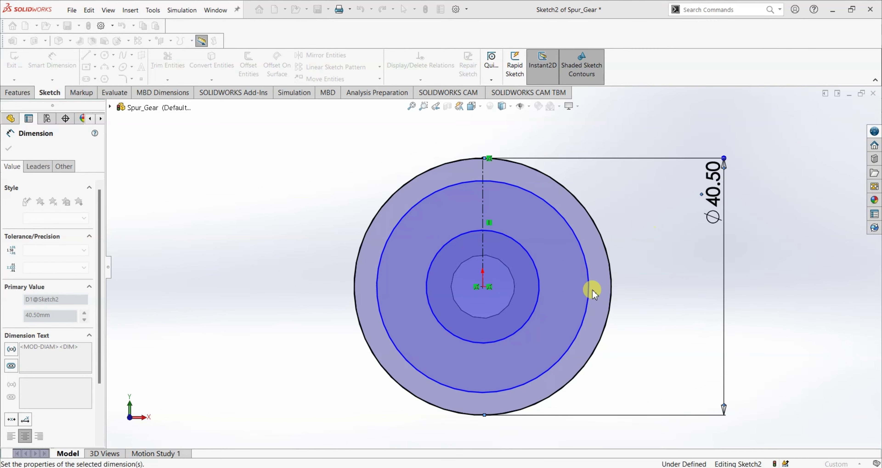
- Dimension the middle sketch circle's diameter and link it to the "Pitch Diameter" global variable
click(578, 234)
click(676, 231)
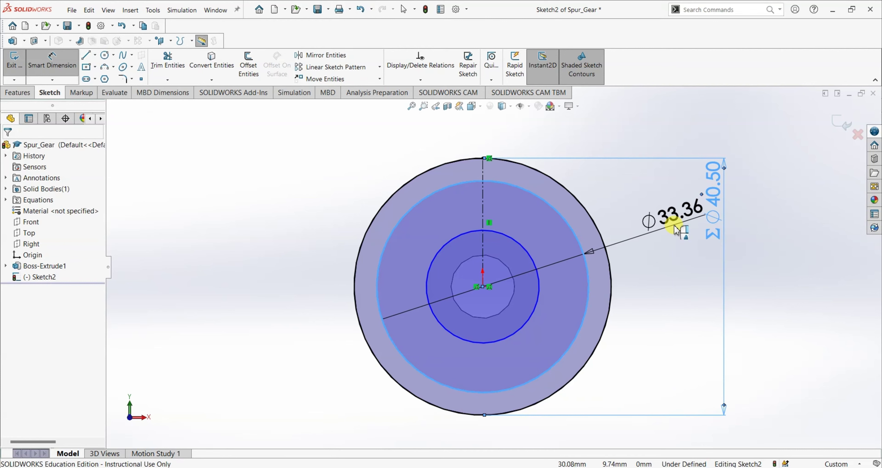
click(675, 230)
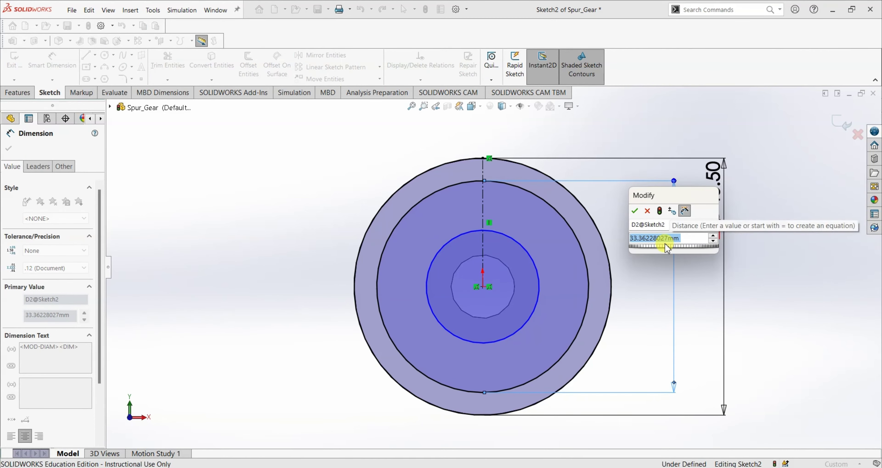
text(=)
mouse_move(669, 250)
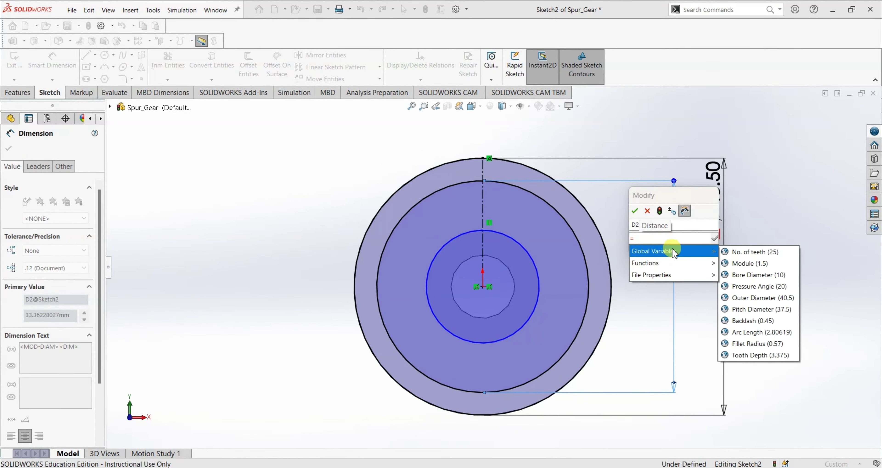
click(701, 307)
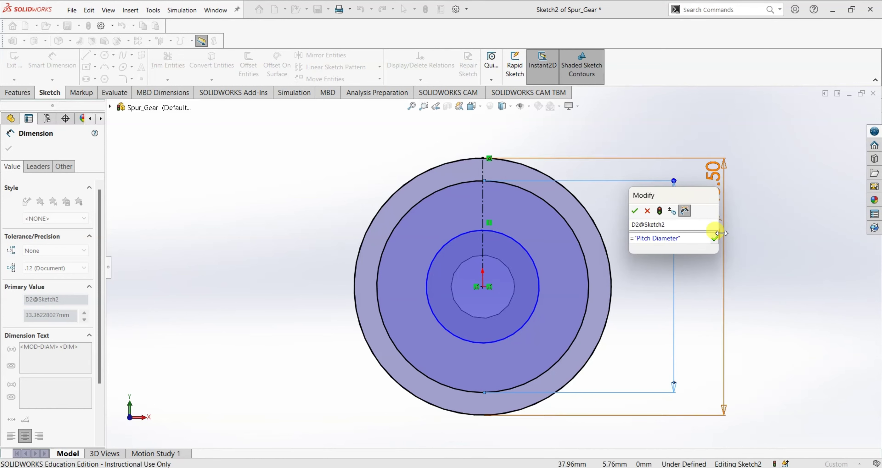
click(715, 239)
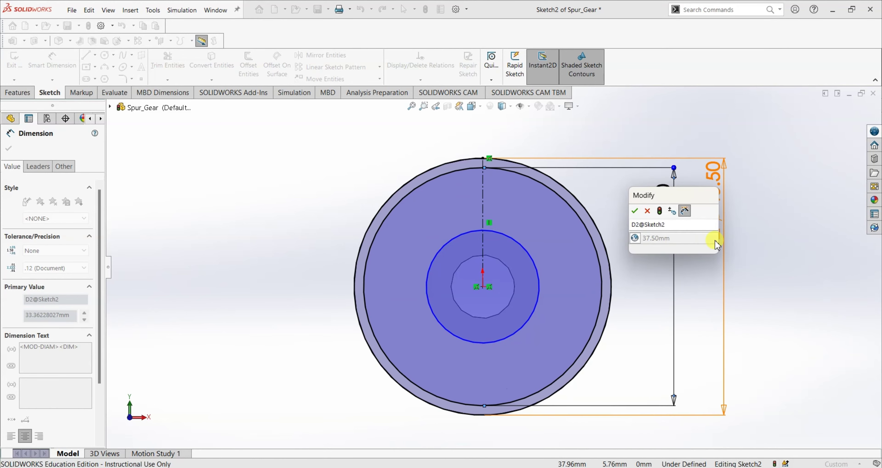
click(636, 211)
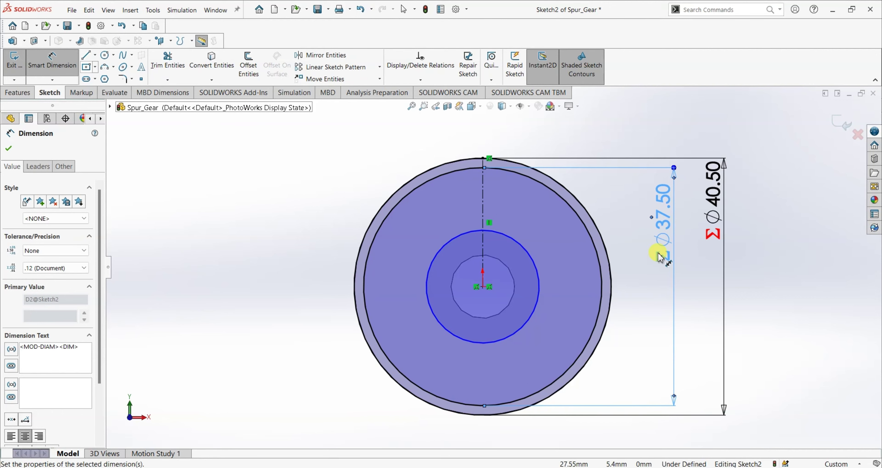
- Dimension the radial gap between the innermost and outermost sketch circles and link it to the "Tooth Depth" global variable
click(536, 251)
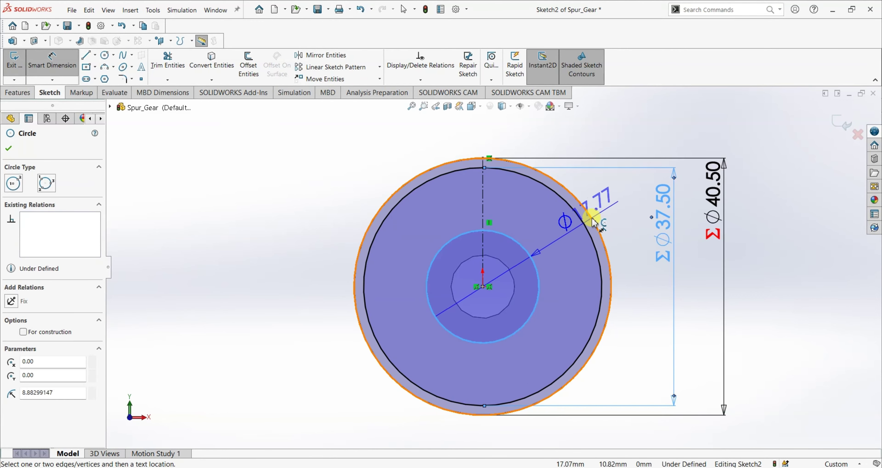
click(597, 226)
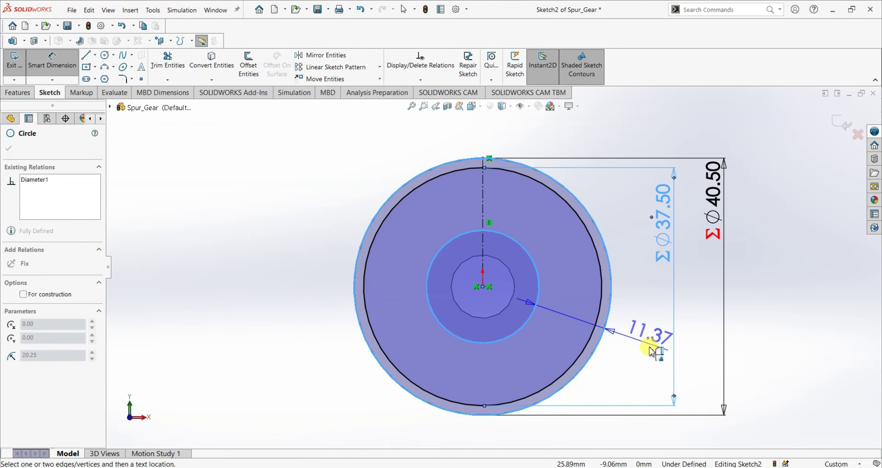
click(654, 355)
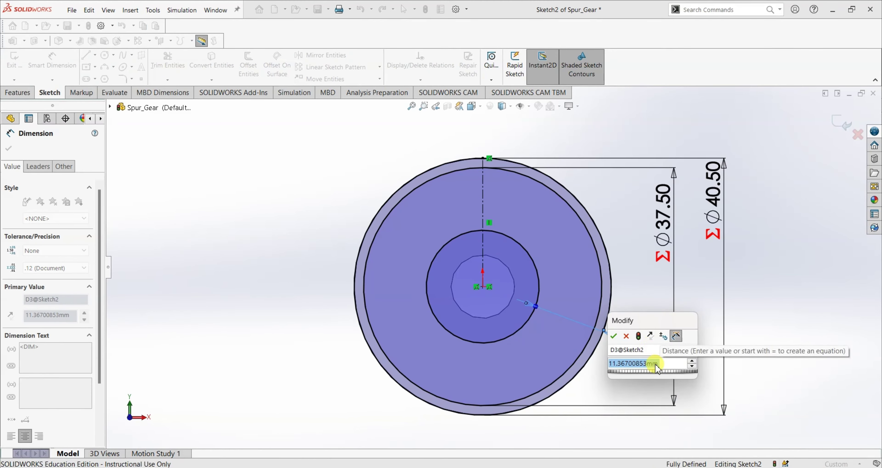
text(=)
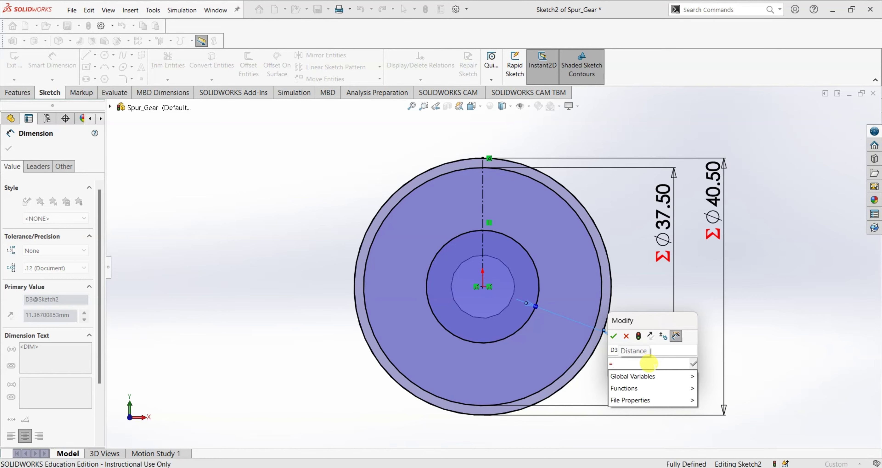
mouse_move(668, 377)
click(726, 460)
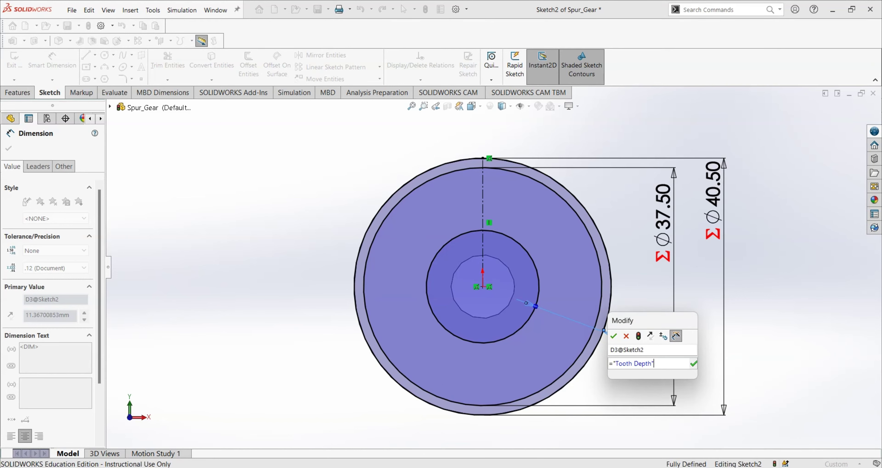
click(693, 366)
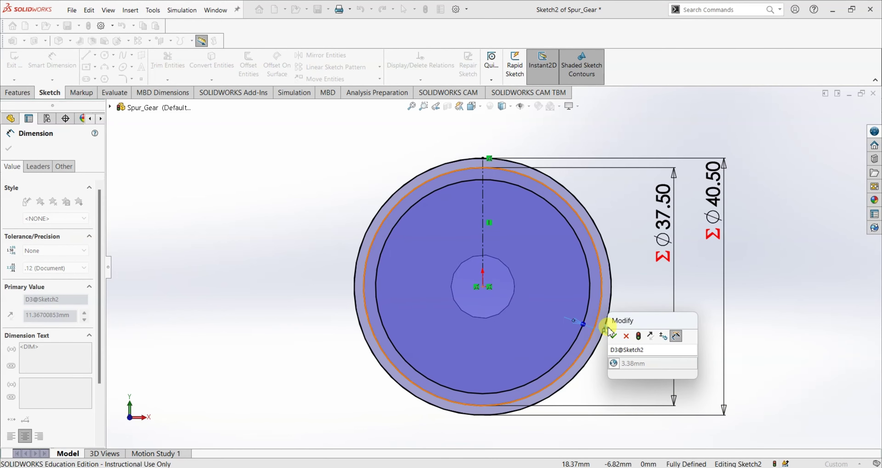
click(614, 337)
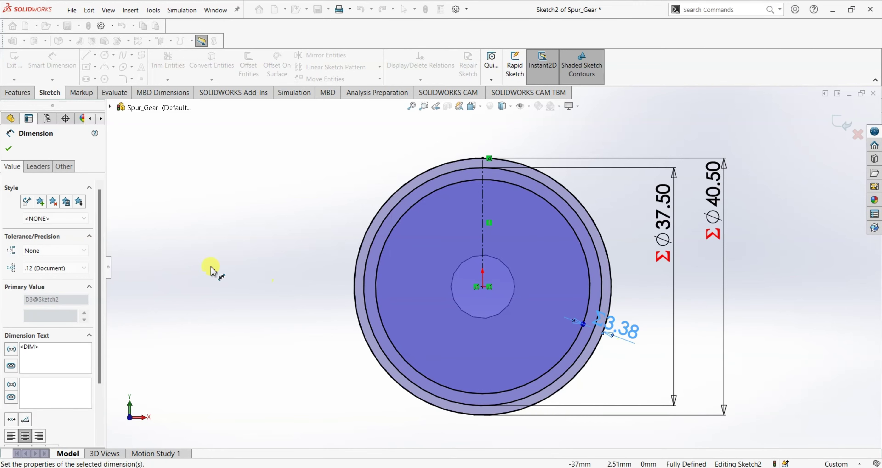
click(14, 153)
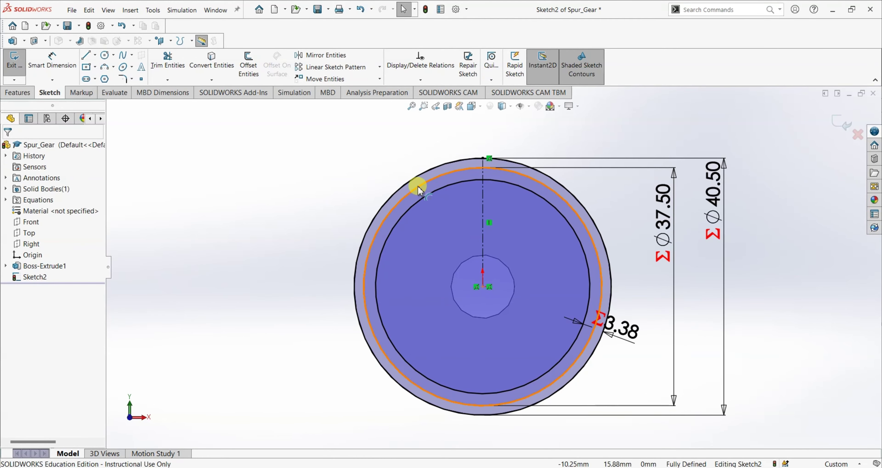
- Convert the pitch diameter circle to construction geometry
click(418, 189)
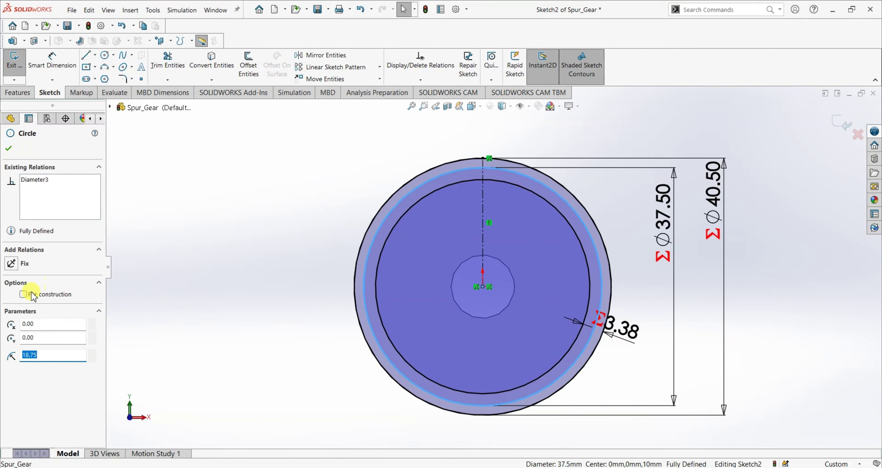
click(23, 294)
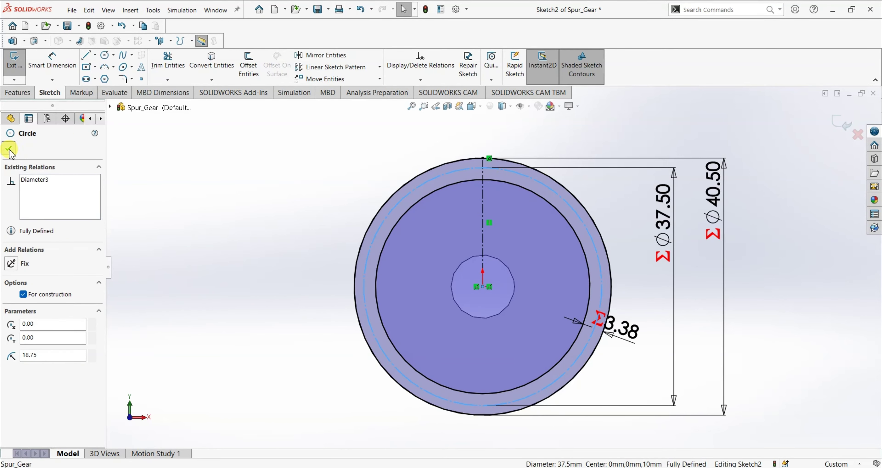
click(9, 149)
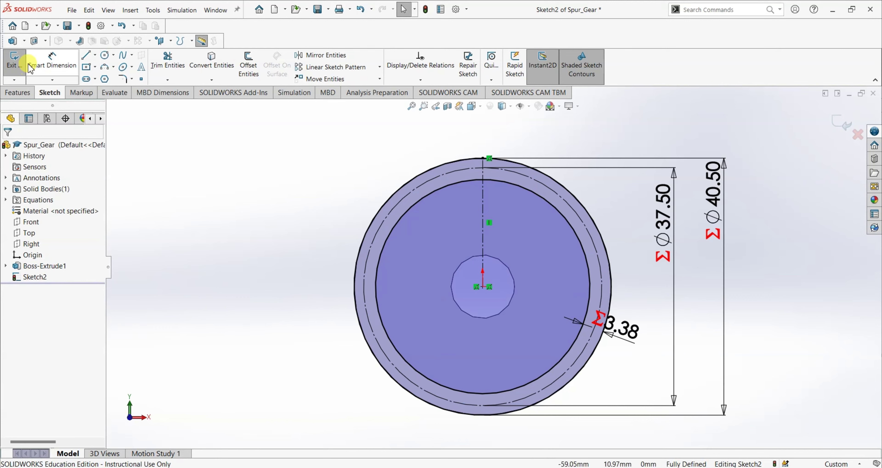
- Draw a three-point arc of about 2.39 mm radius from the outer circle to the root circle, just left of the vertical centerline
click(105, 67)
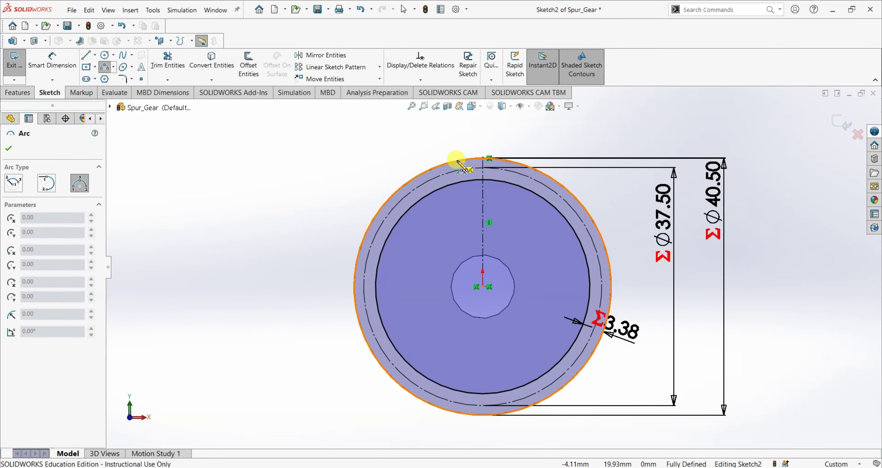
click(450, 171)
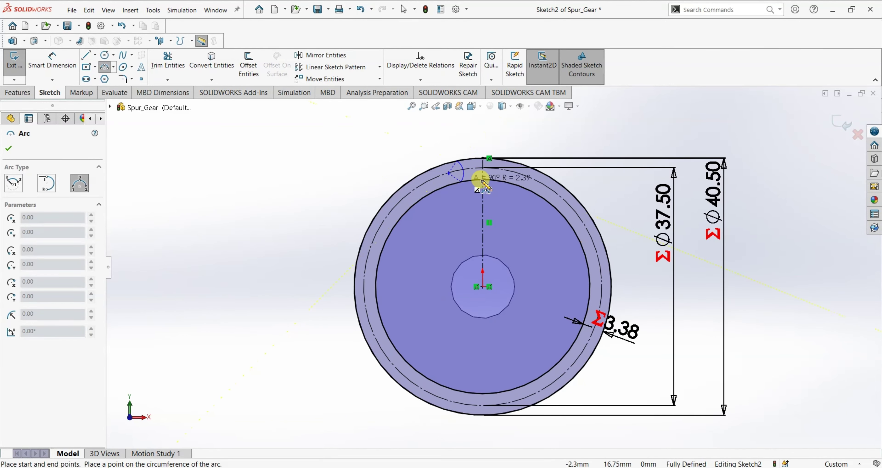
click(470, 179)
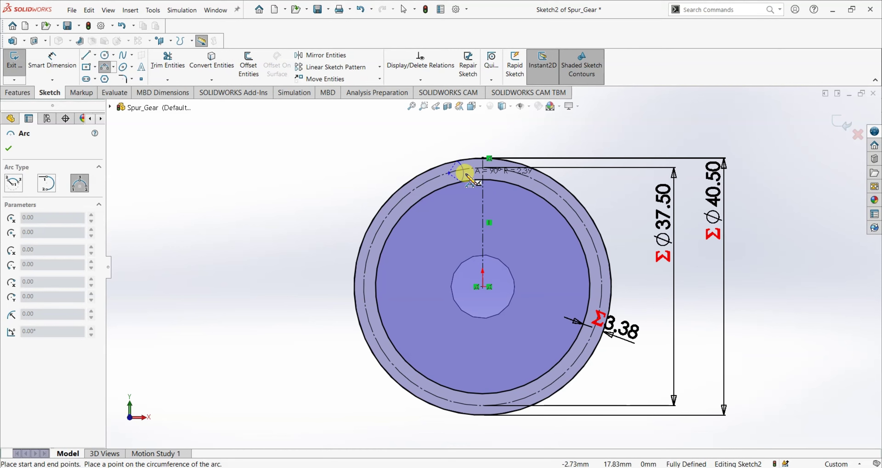
click(469, 181)
key(Escape)
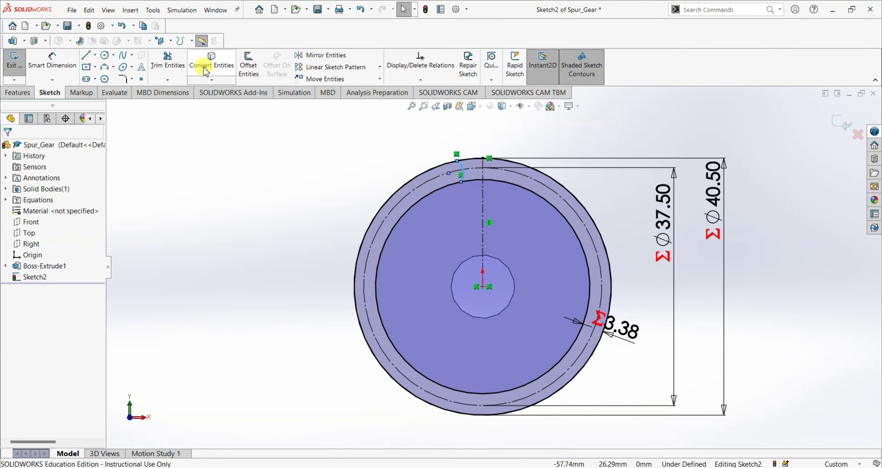
- Mirror the tooth arc about the vertical centerline, keeping the original as a copy
click(317, 55)
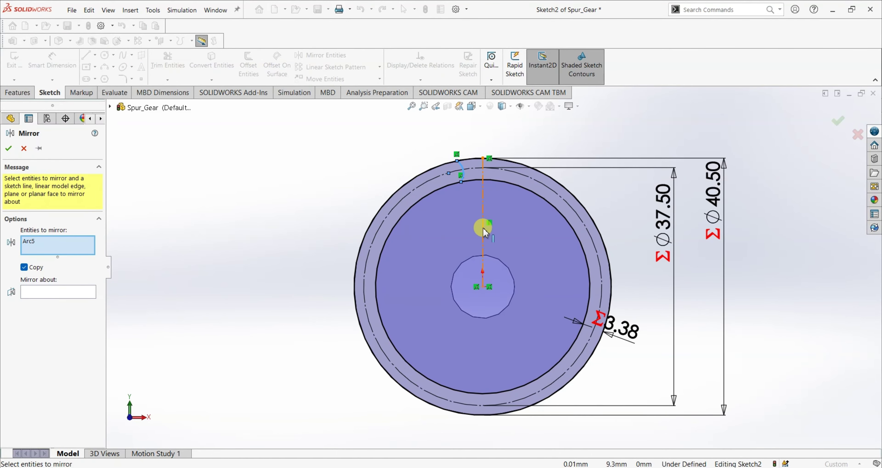
click(48, 292)
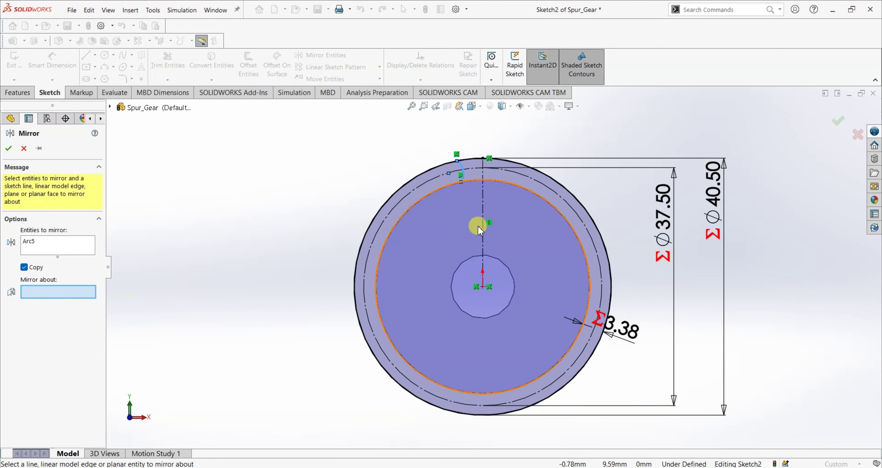
click(483, 233)
click(6, 151)
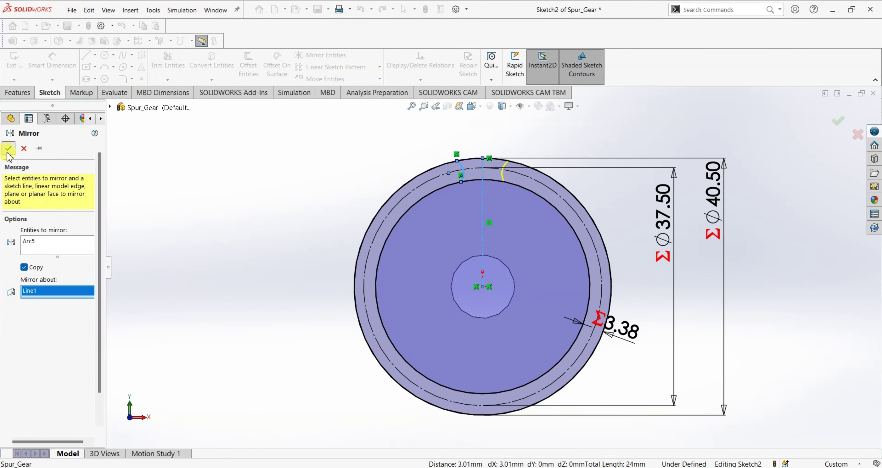
- Draw a centerline from the original arc's endpoint on the root circle to the origin
click(95, 55)
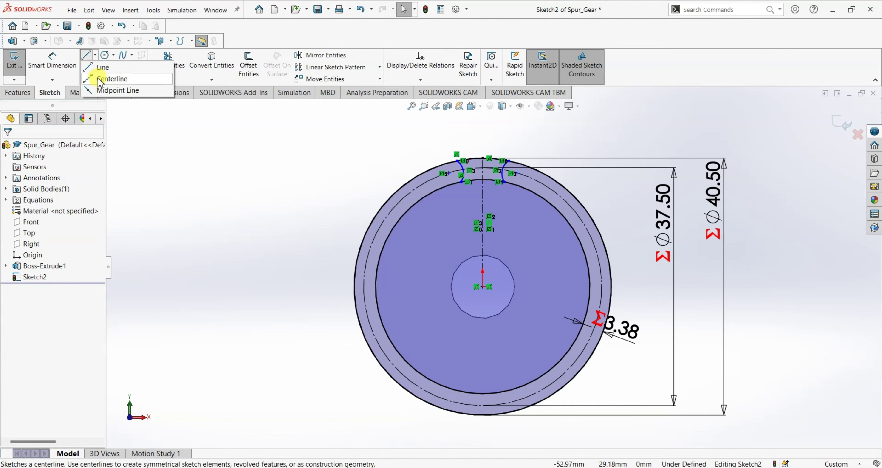
click(113, 73)
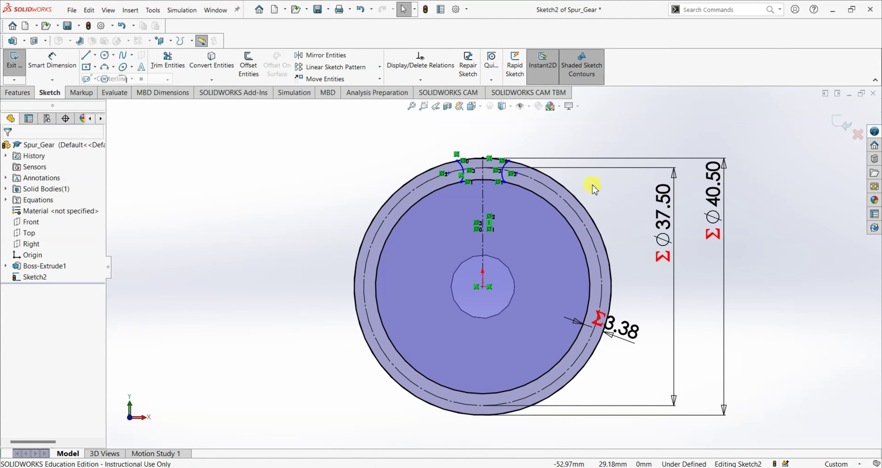
click(461, 181)
click(477, 286)
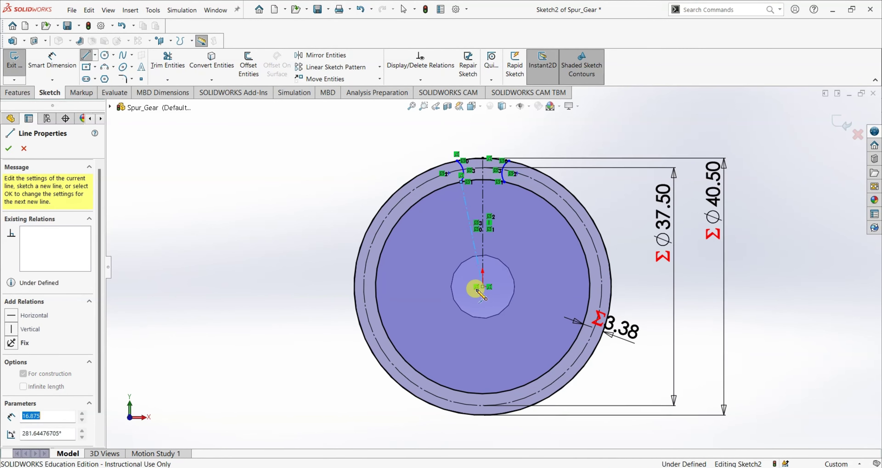
key(Escape)
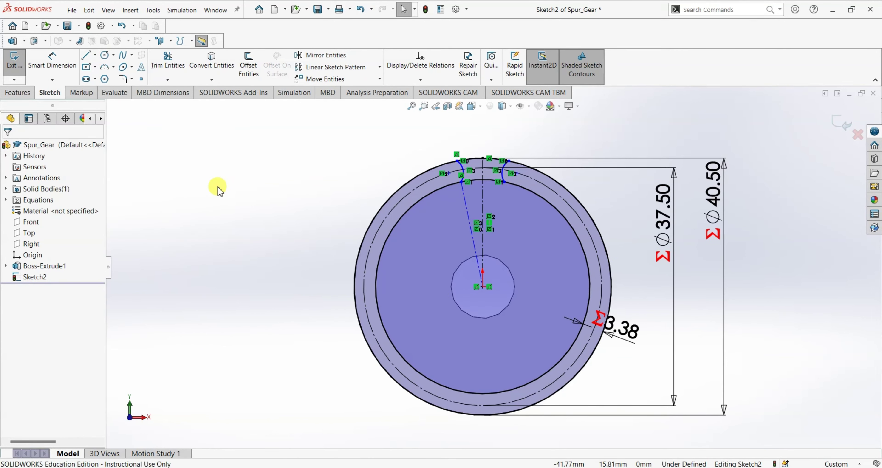
- Draw a slanted centerline from the vertical centerline, tangent to the original arc and ending just outside the outer circle
click(95, 55)
click(103, 78)
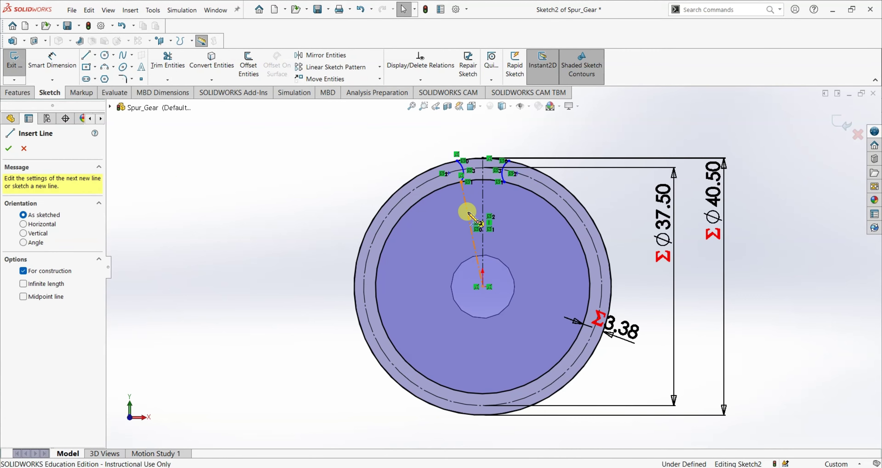
scroll(472, 178, down, 4)
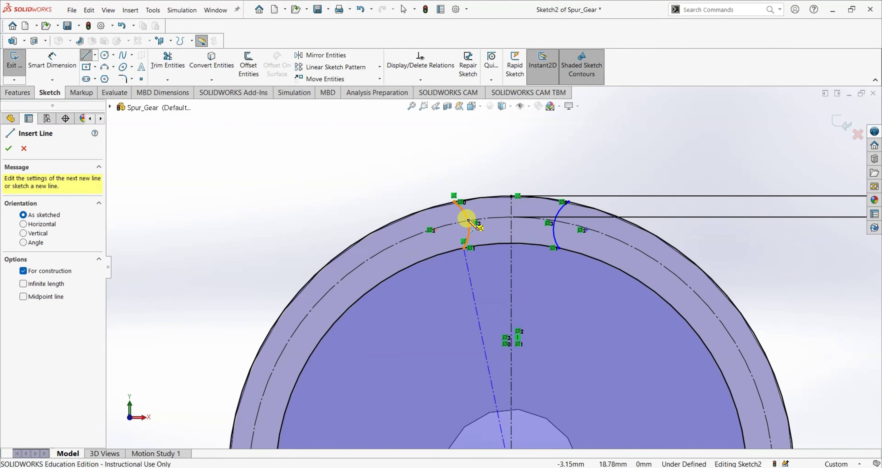
click(511, 362)
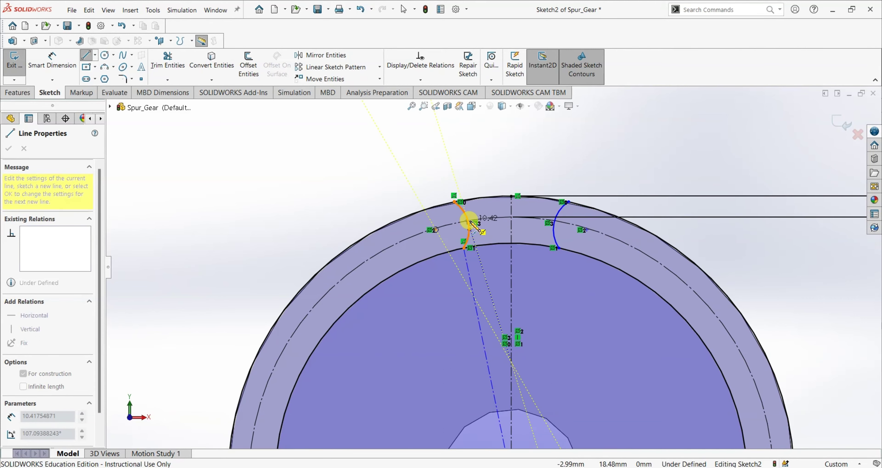
click(452, 169)
key(Escape)
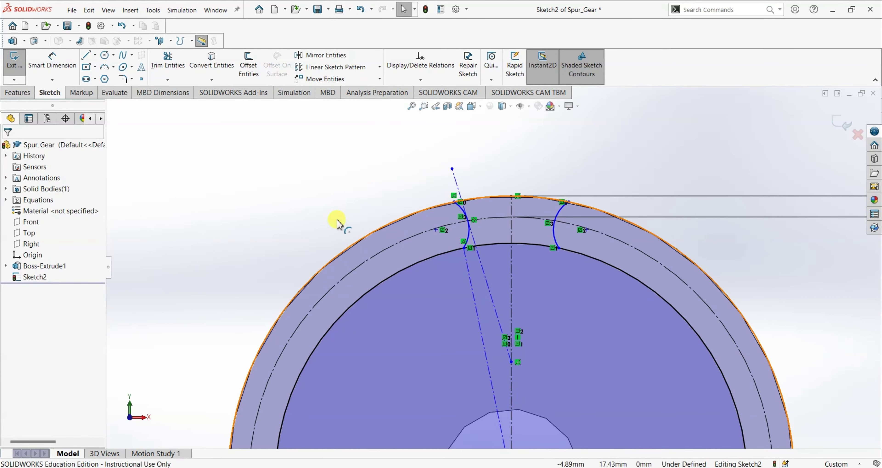
- Add a coincident relation between the slanted centerline and the original arc's midpoint
scroll(360, 238, down, 2)
scroll(634, 319, up, 4)
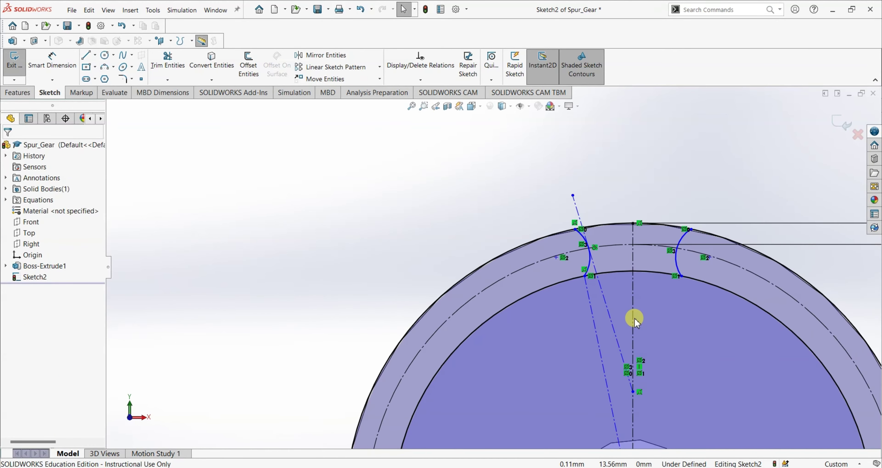
scroll(635, 321, down, 3)
scroll(601, 321, up, 3)
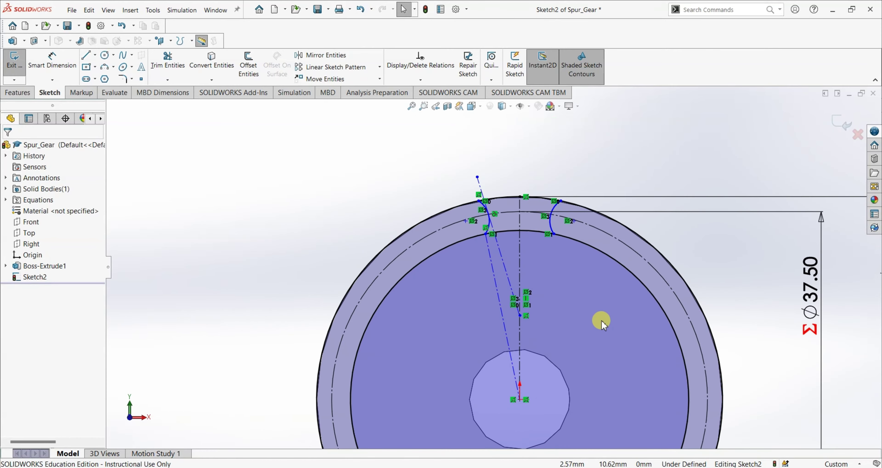
scroll(499, 226, down, 3)
scroll(501, 223, down, 3)
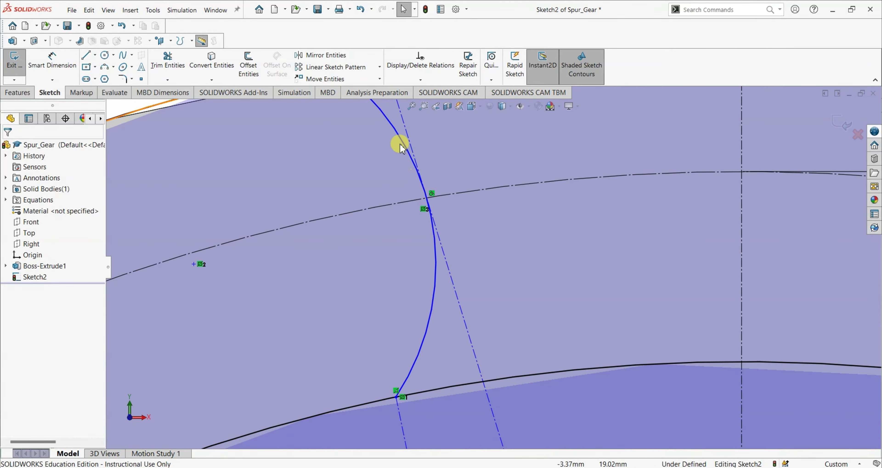
click(432, 217)
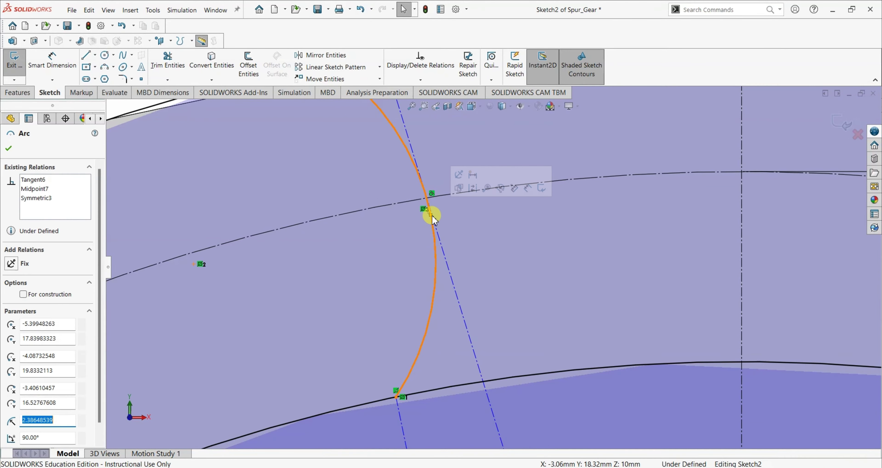
ctrl+click(456, 284)
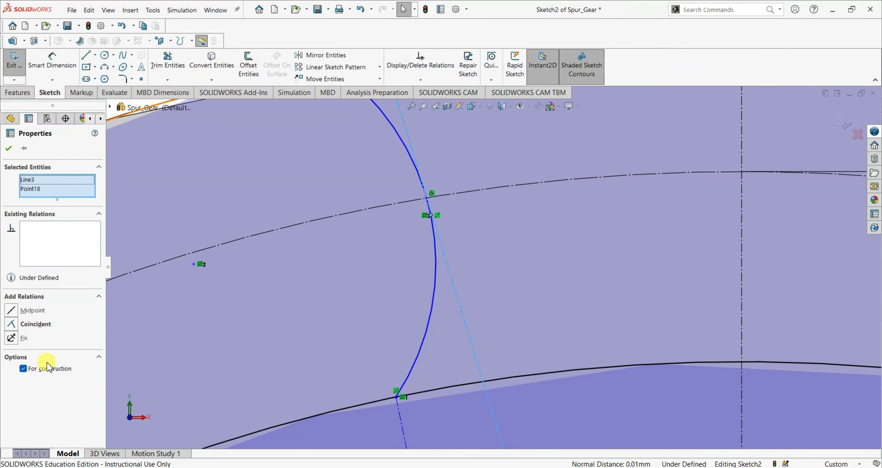
click(11, 324)
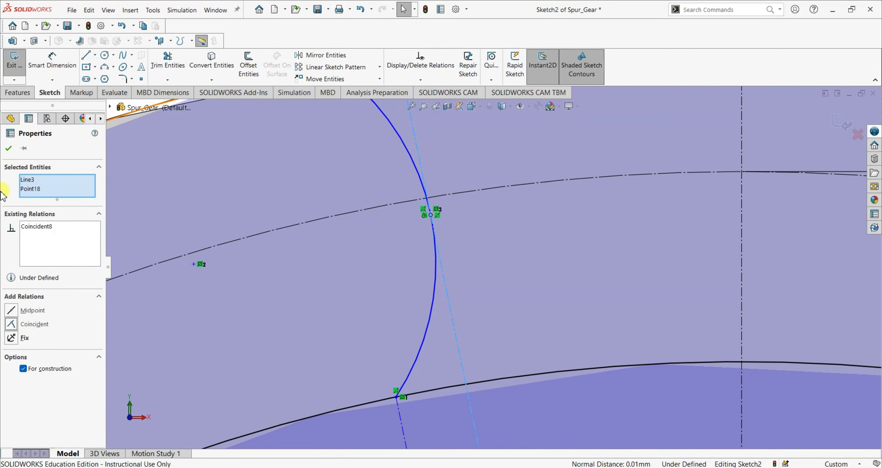
click(9, 149)
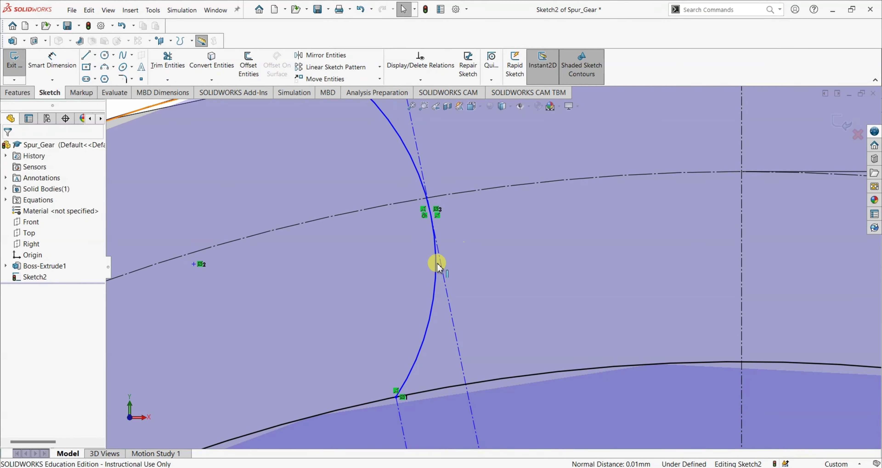
- Check the tangent relation between the original arc and the slanted centerline
click(438, 288)
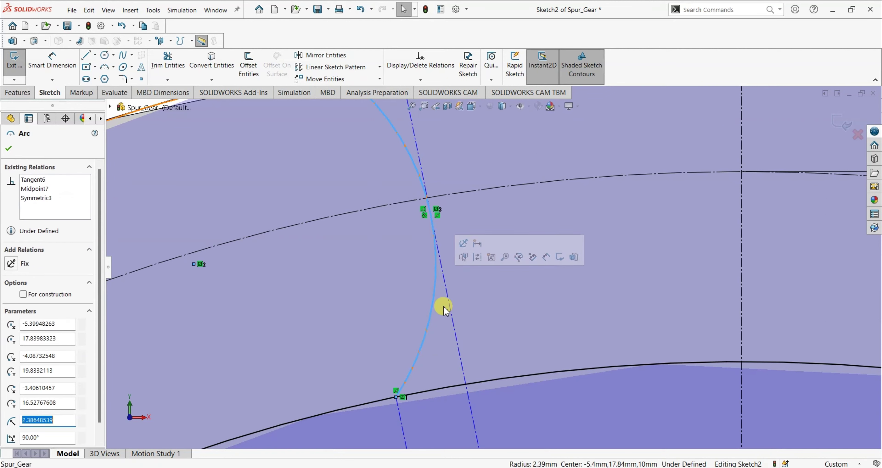
ctrl+click(455, 325)
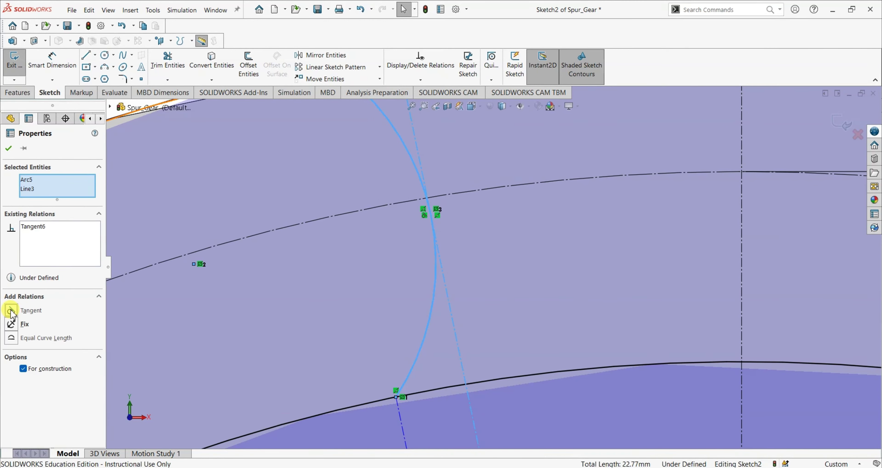
click(8, 148)
- Make the original arc tangent to the centerline that runs from its root-circle endpoint to the origin
scroll(435, 291, up, 5)
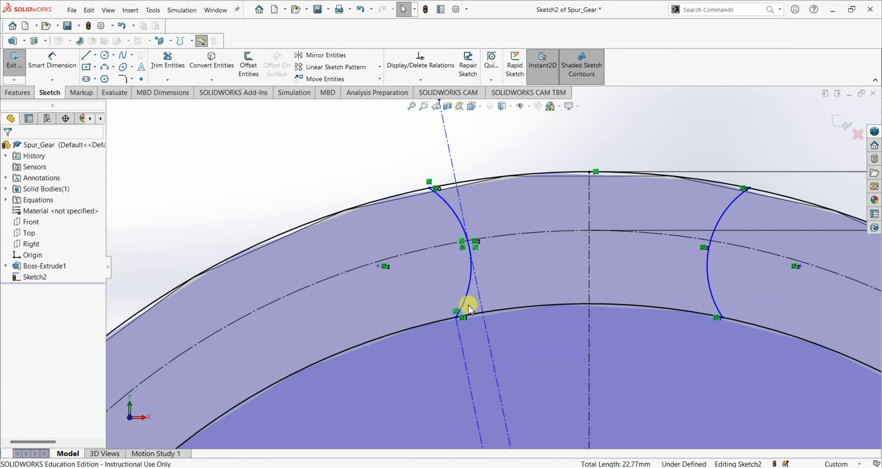
click(468, 294)
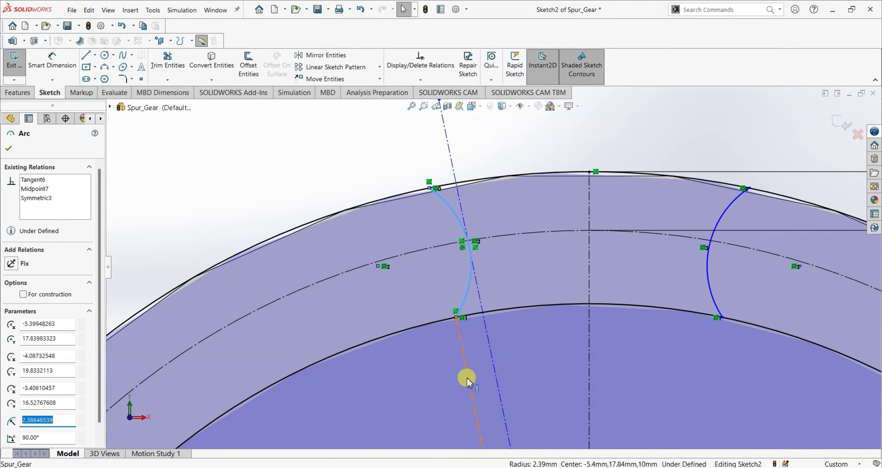
ctrl+click(467, 379)
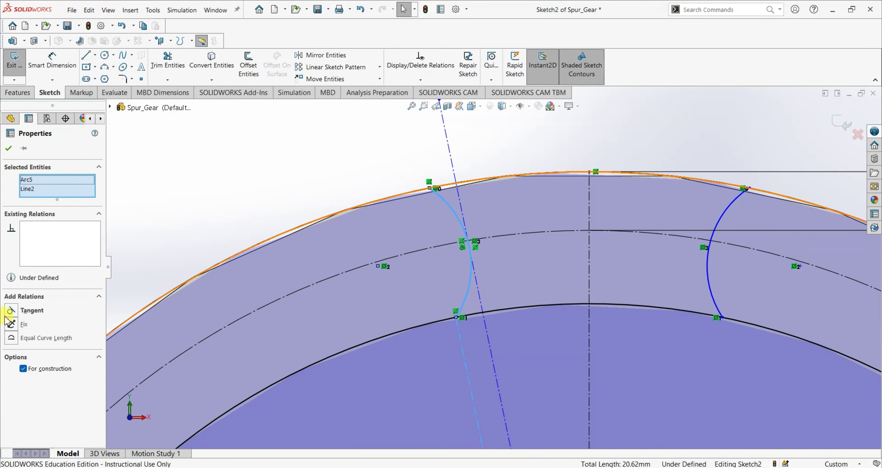
click(11, 310)
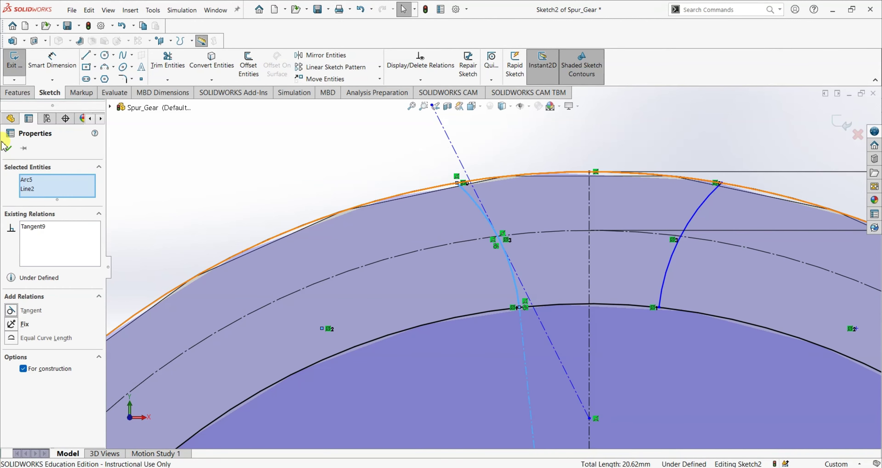
click(9, 148)
- Dimension the angle between the slanted tangent centerline and the vertical centerline and link it to the "Pressure Angle" global variable
scroll(620, 334, up, 8)
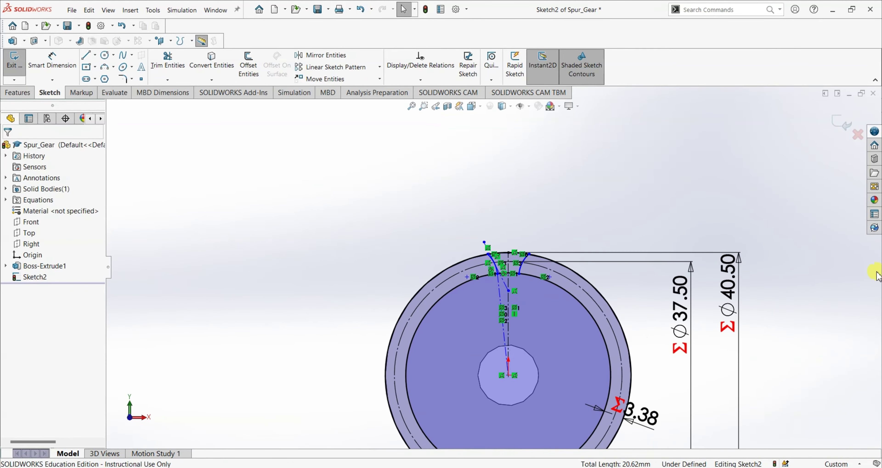
scroll(457, 356, up, 5)
scroll(443, 331, down, 8)
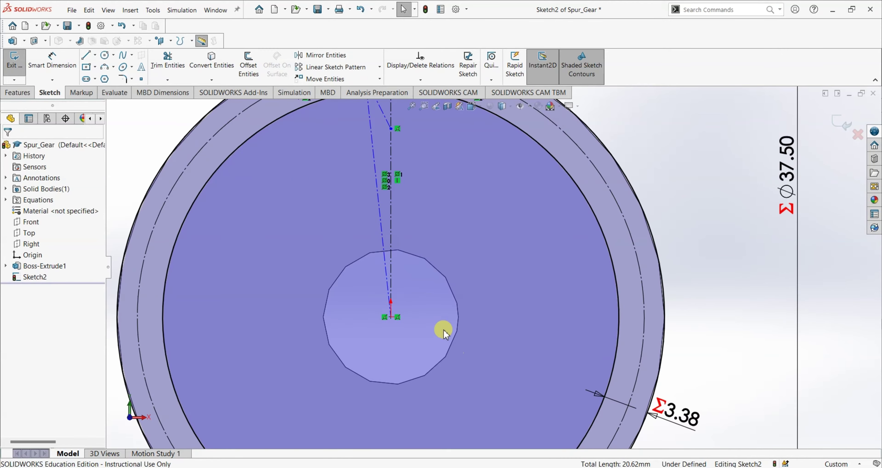
scroll(427, 299, up, 8)
scroll(434, 202, down, 5)
scroll(567, 246, down, 5)
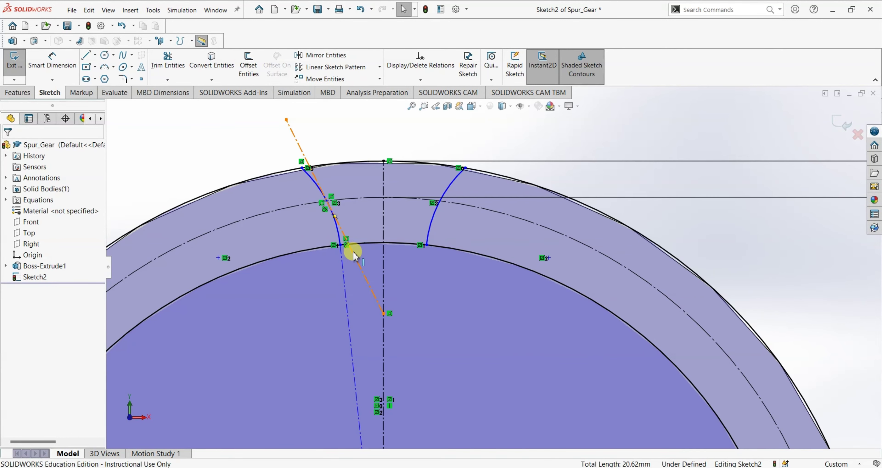
click(58, 67)
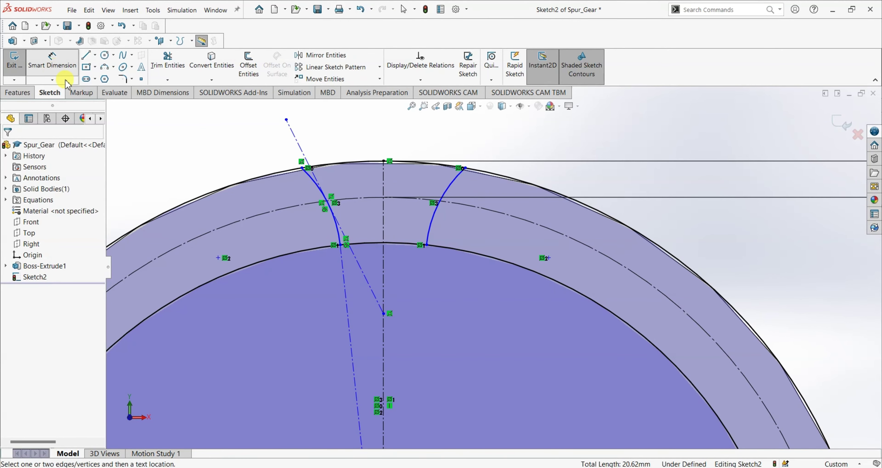
click(356, 265)
click(383, 223)
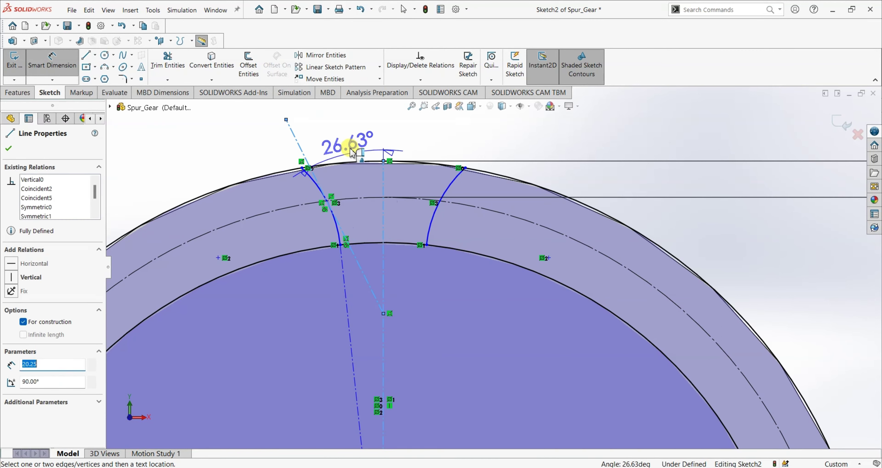
click(351, 129)
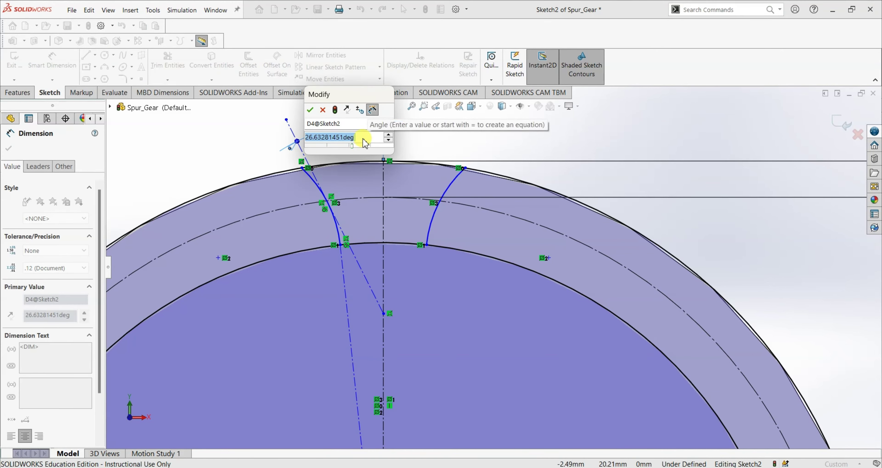
text(=)
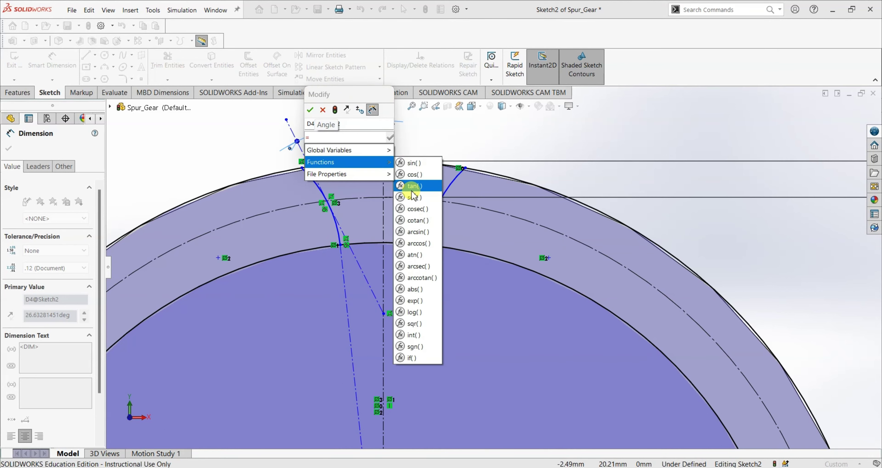
mouse_move(366, 150)
click(413, 185)
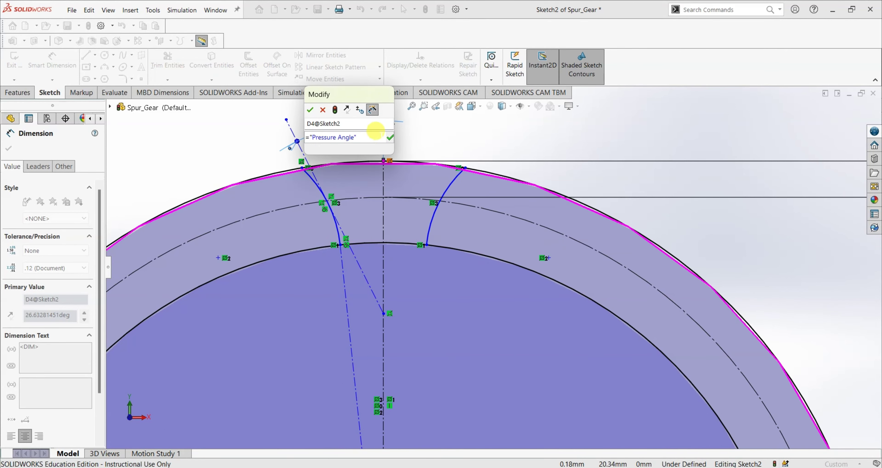
click(390, 139)
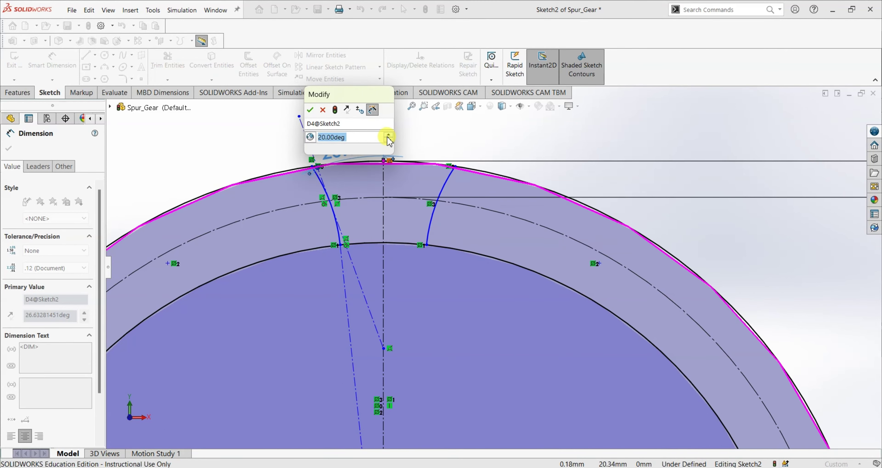
click(309, 110)
scroll(406, 277, up, 6)
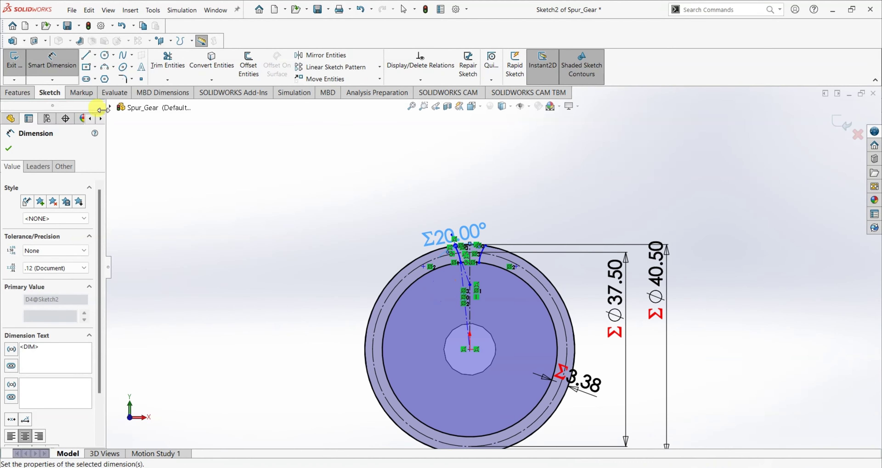
click(66, 71)
click(9, 148)
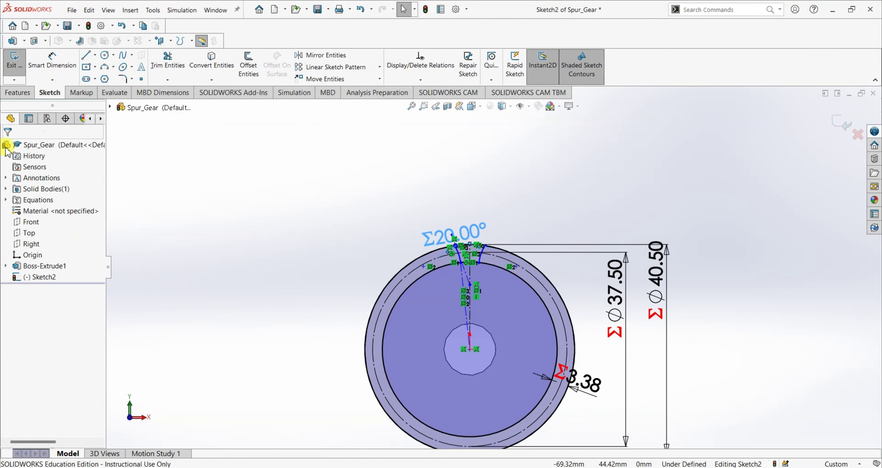
- Power-trim the outer, pitch and root circles so only their segments between the two tooth-space flank arcs remain
click(167, 61)
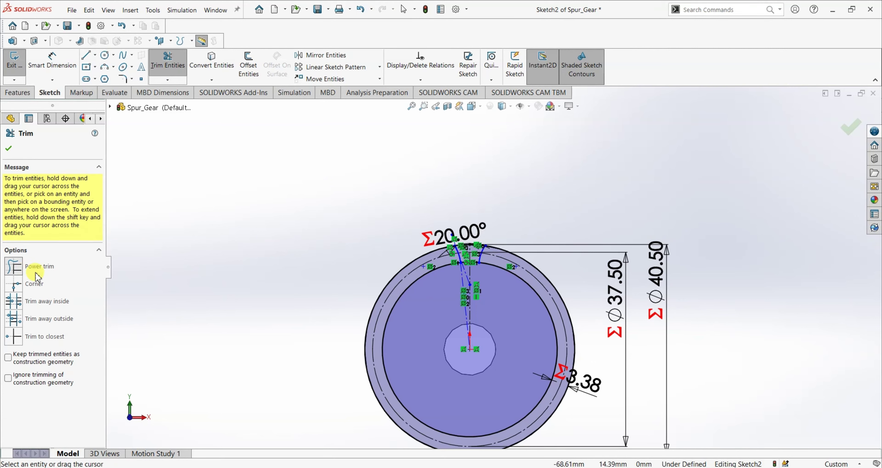
mouse_move(414, 310)
mouse_down()
mouse_move(367, 244)
mouse_move(331, 281)
mouse_up()
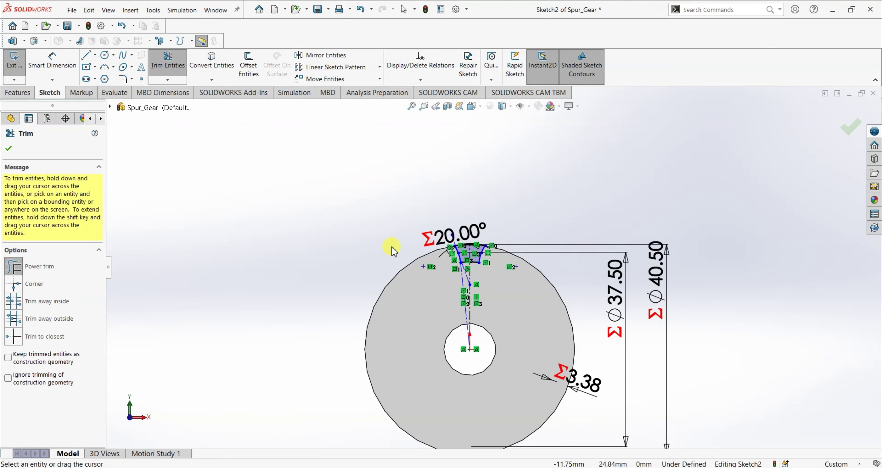
click(9, 150)
scroll(476, 301, down, 8)
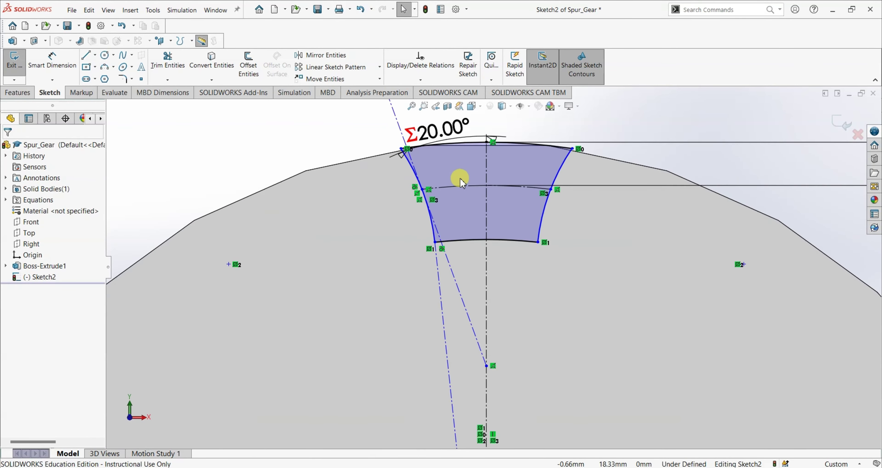
scroll(462, 182, down, 5)
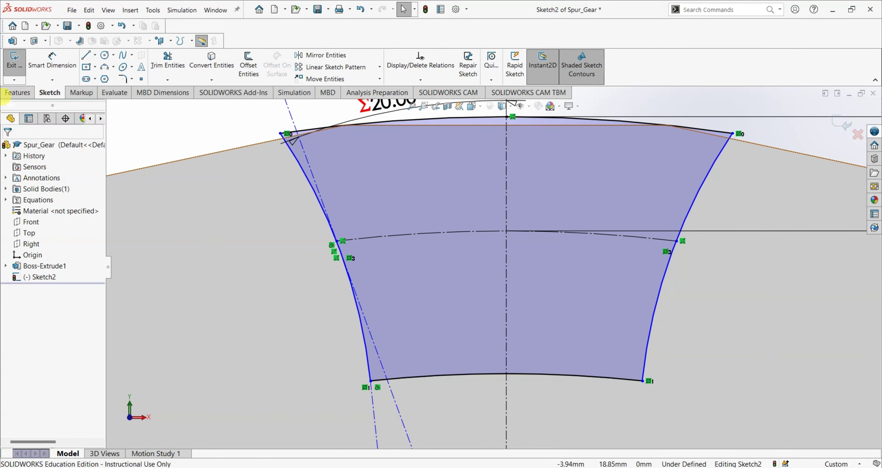
click(37, 68)
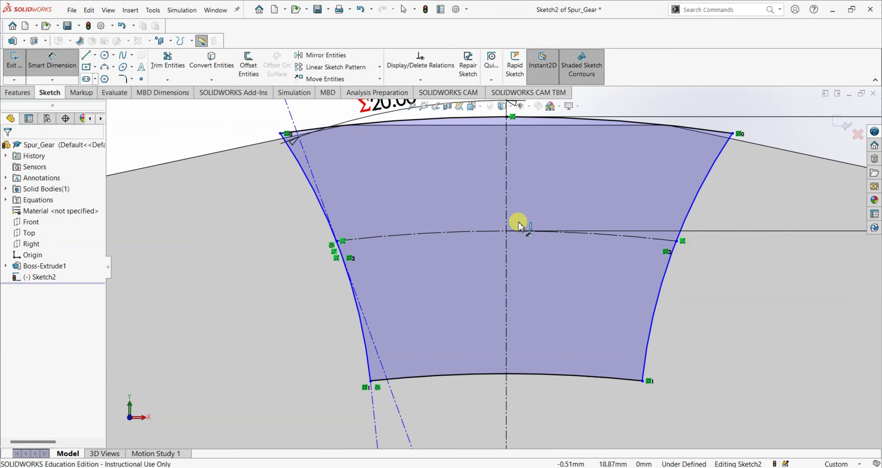
click(603, 238)
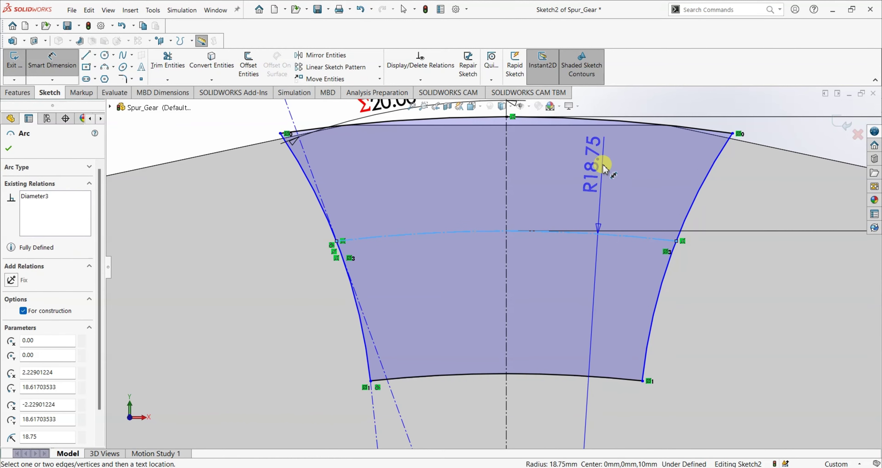
scroll(611, 193, up, 2)
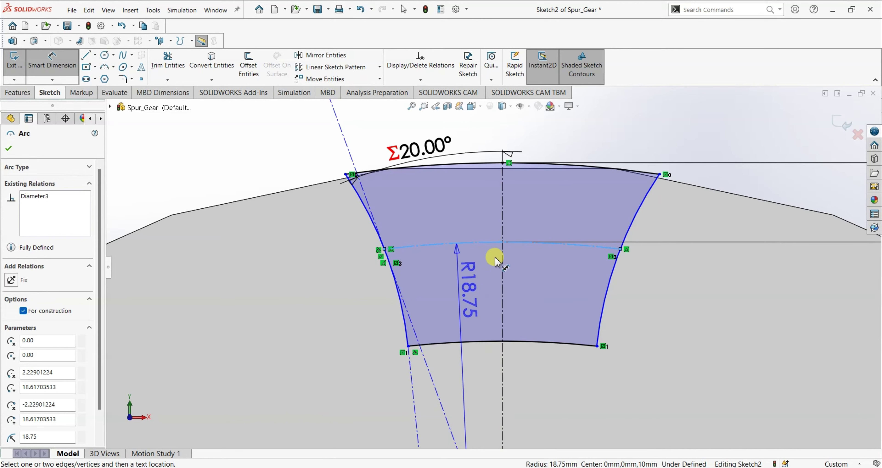
key(Escape)
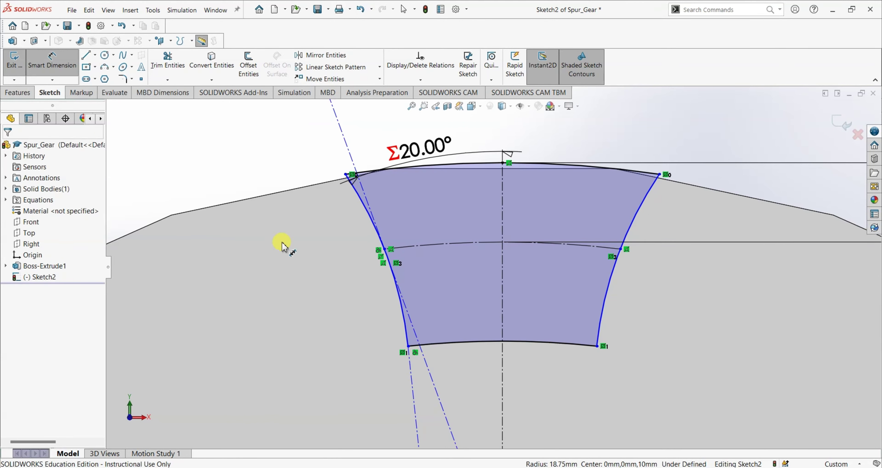
- Add an arc-length dimension to the pitch-circle construction arc between its two flank endpoints, placed above the profile
click(386, 252)
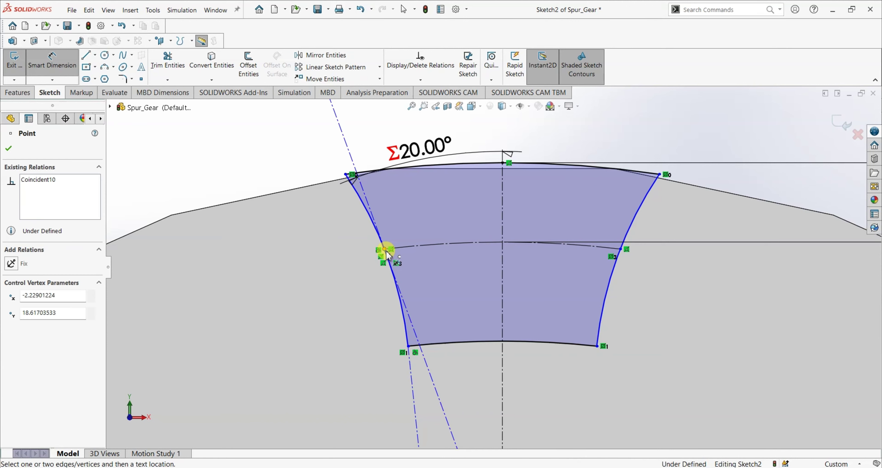
click(620, 249)
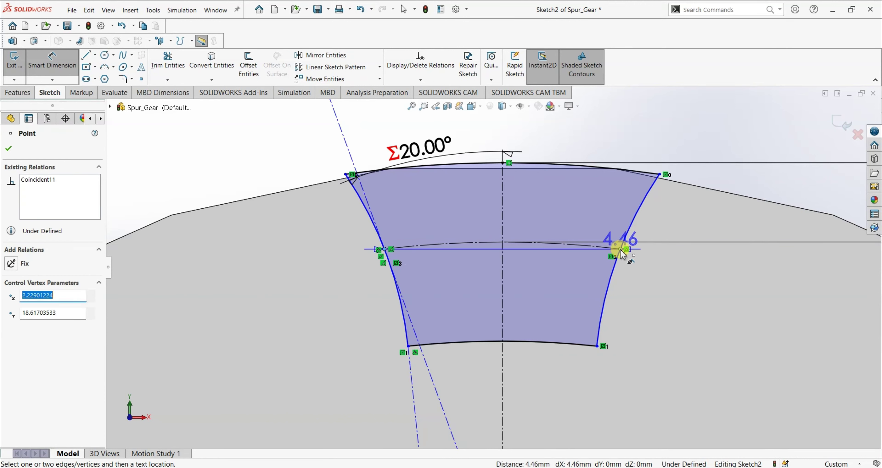
click(583, 245)
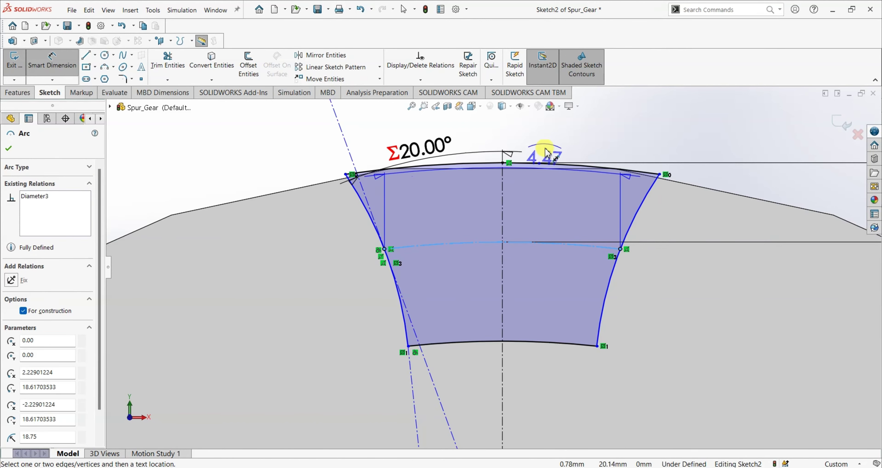
scroll(546, 145, up, 2)
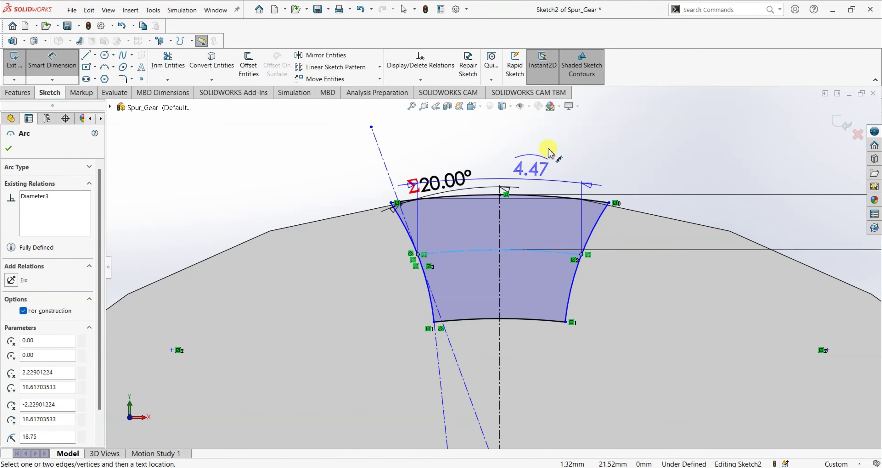
scroll(546, 138, down, 2)
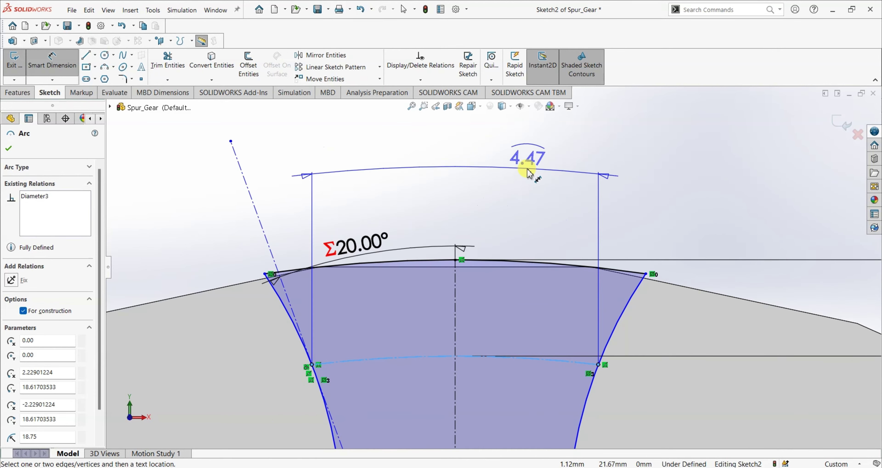
scroll(527, 178, down, 3)
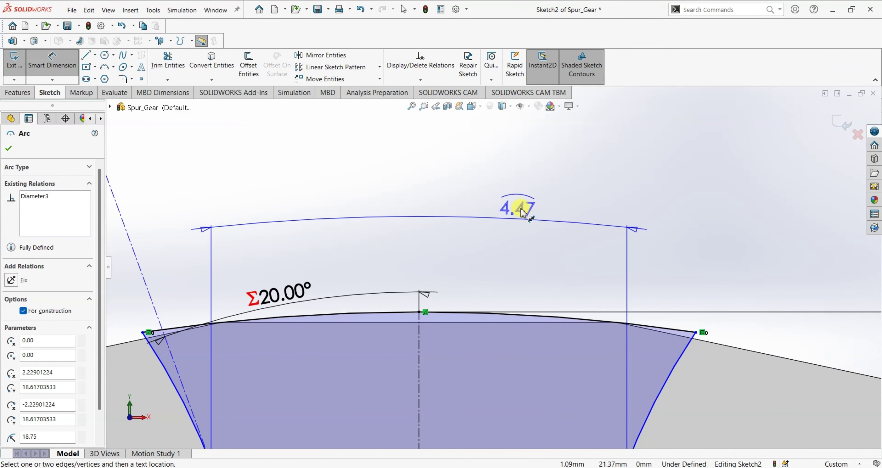
click(521, 209)
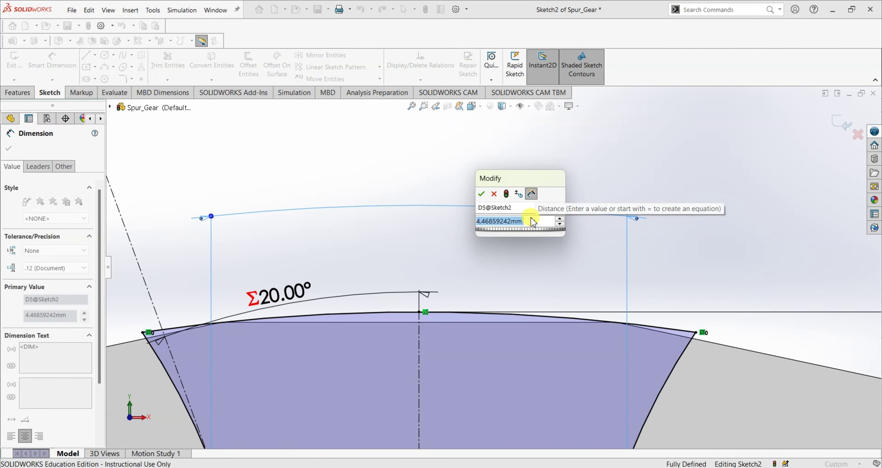
- Link the pitch arc's length dimension to the "Arc Length" global variable
text(=)
click(553, 235)
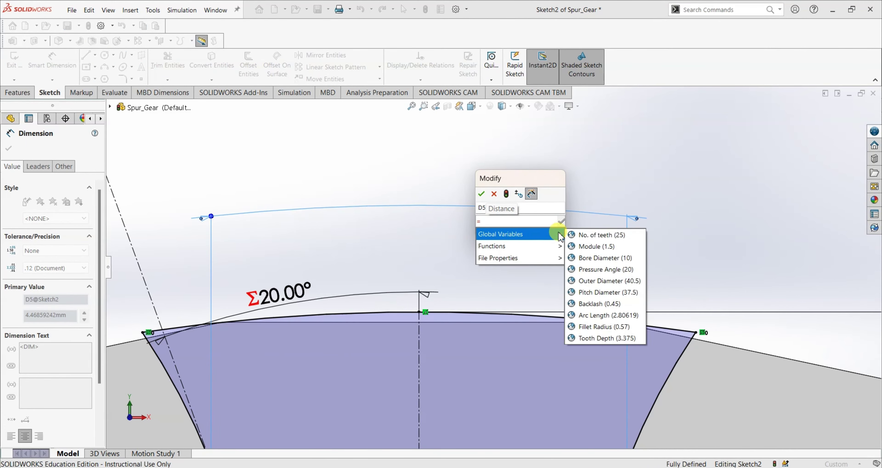
click(588, 315)
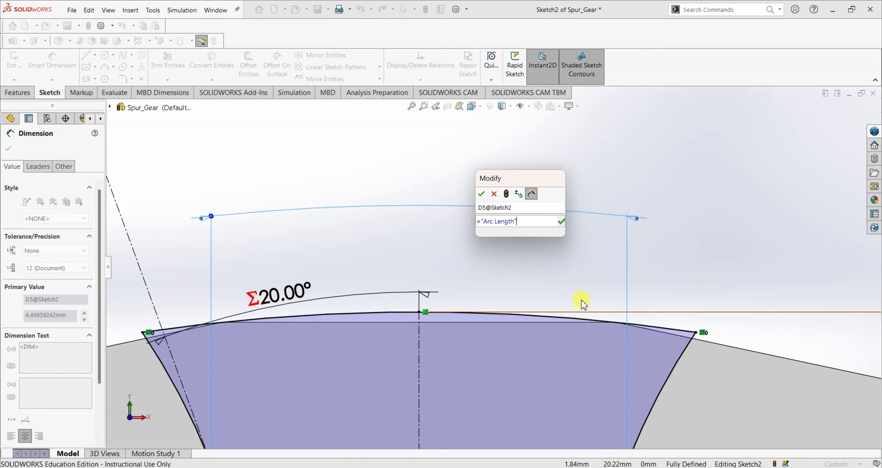
click(563, 222)
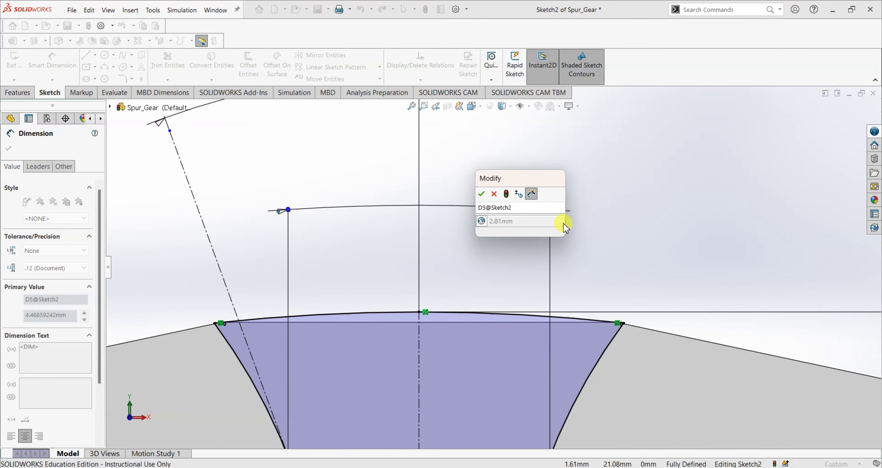
click(481, 194)
key(f)
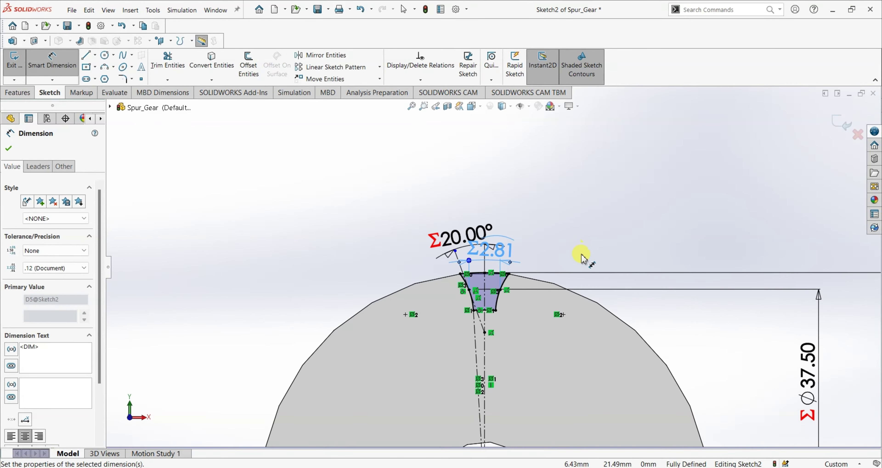
click(8, 149)
- Cut-extrude the tooth-space profile Through All the gear blank
scroll(500, 324, up, 3)
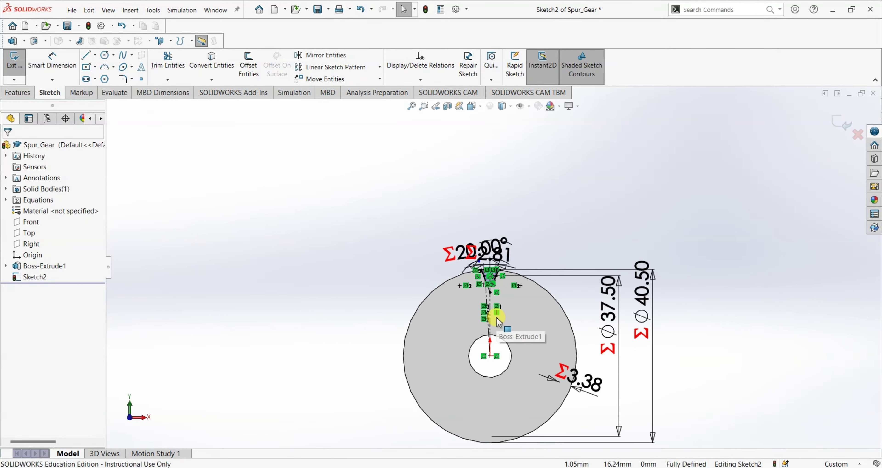
scroll(499, 320, down, 2)
scroll(484, 246, down, 2)
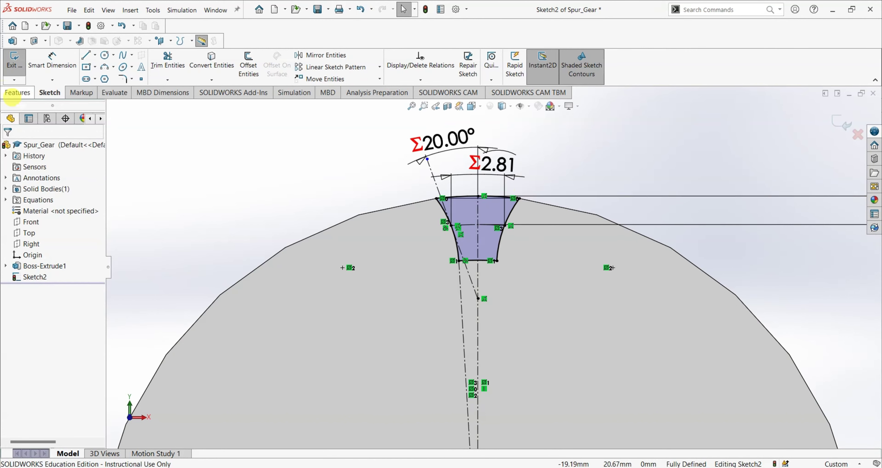
click(19, 93)
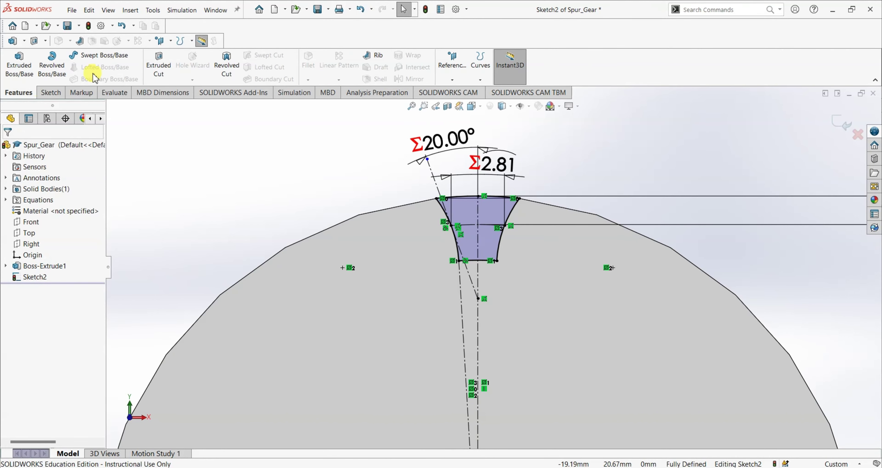
click(159, 65)
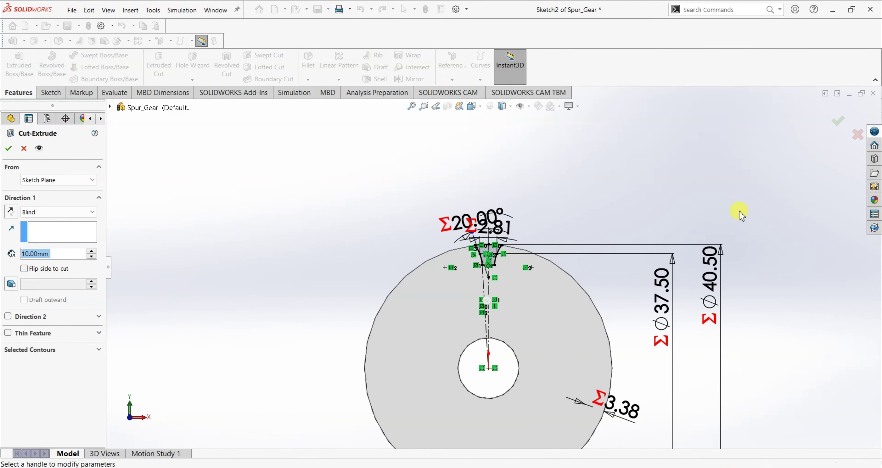
click(50, 216)
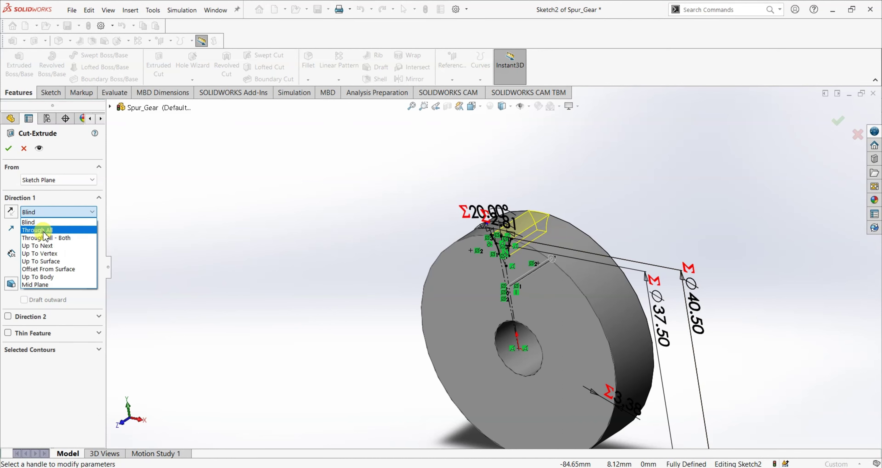
click(43, 230)
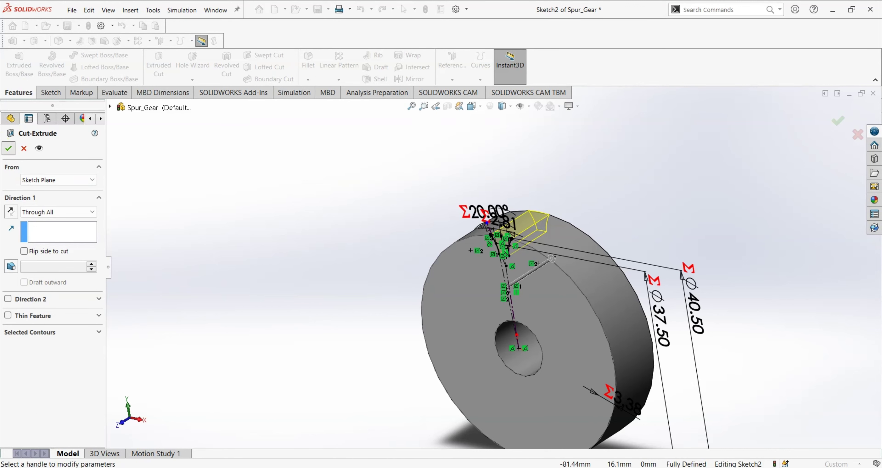
click(8, 148)
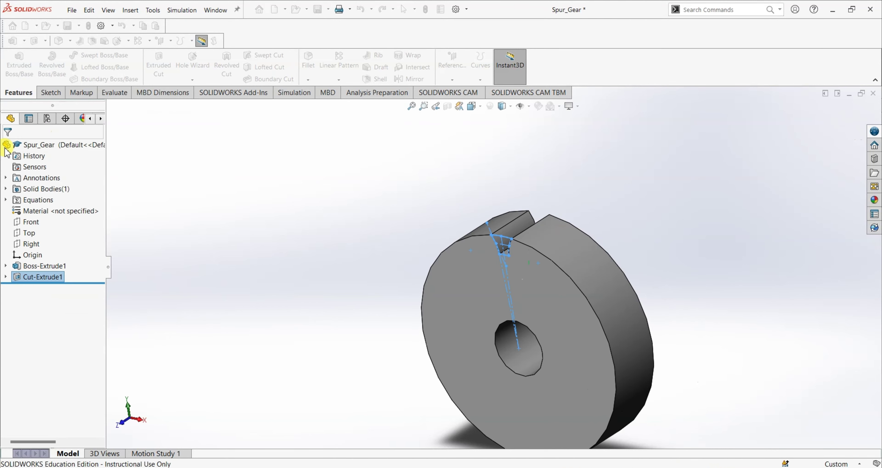
click(682, 228)
- Start a constant size fillet on the two bottom edges of the tooth-space cut
key(ctrl+1)
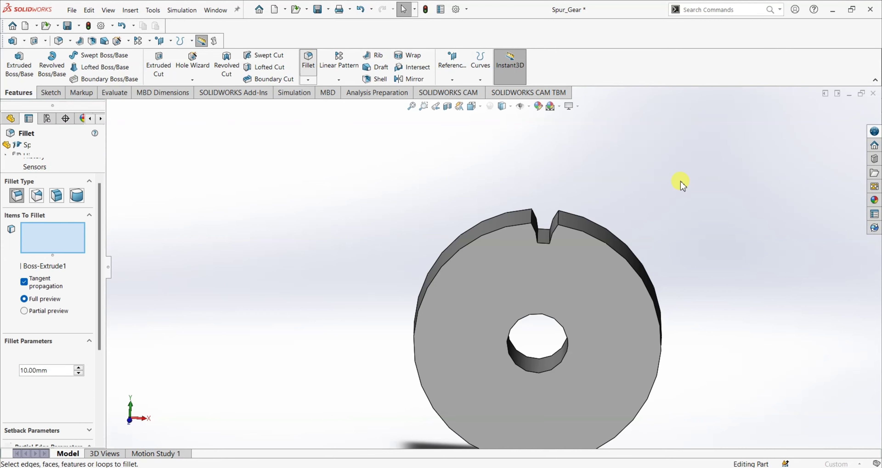
middle_drag(679, 183, 657, 234)
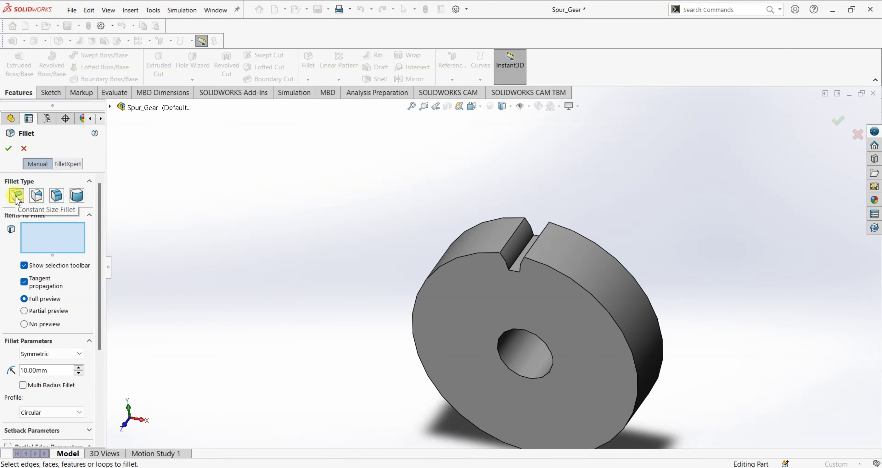
scroll(482, 252, down, 6)
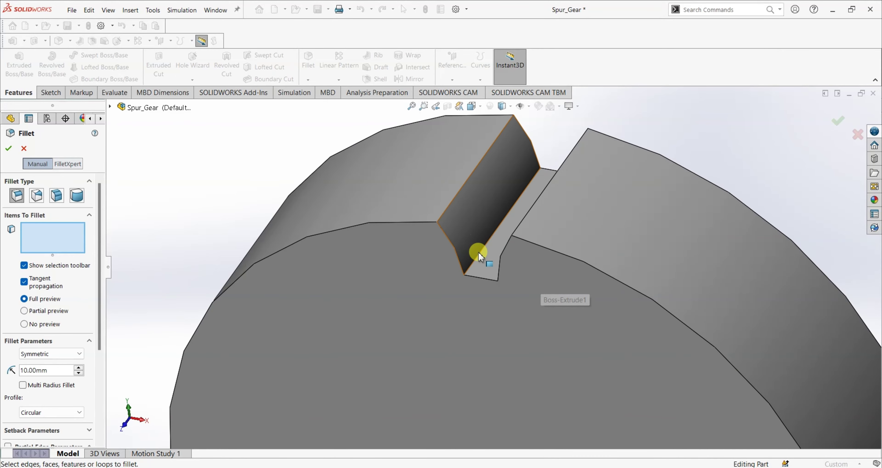
click(480, 255)
scroll(719, 299, up, 8)
middle_drag(716, 301, 747, 303)
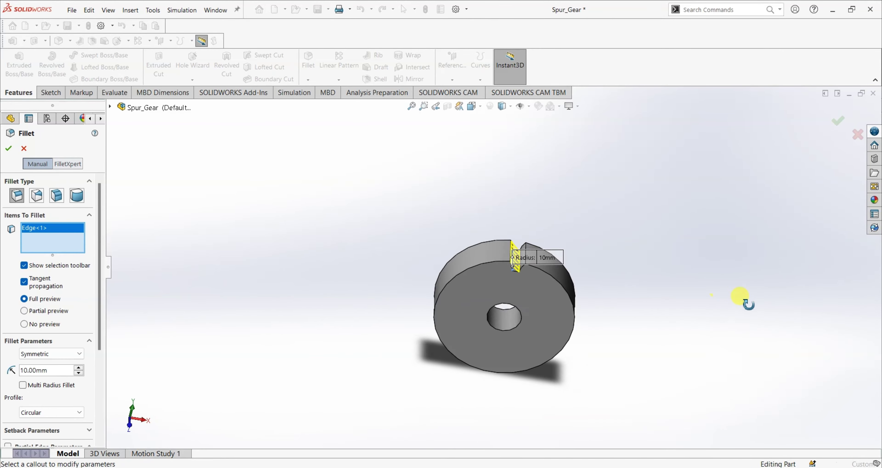
scroll(531, 254, down, 10)
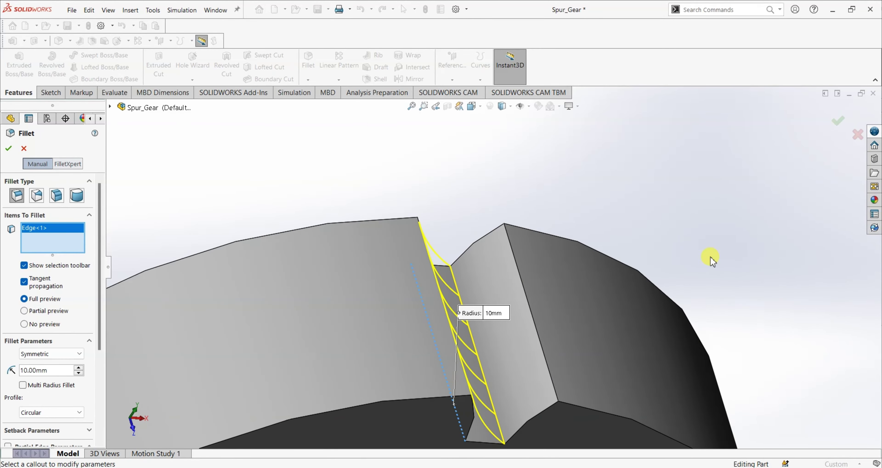
scroll(712, 260, down, 2)
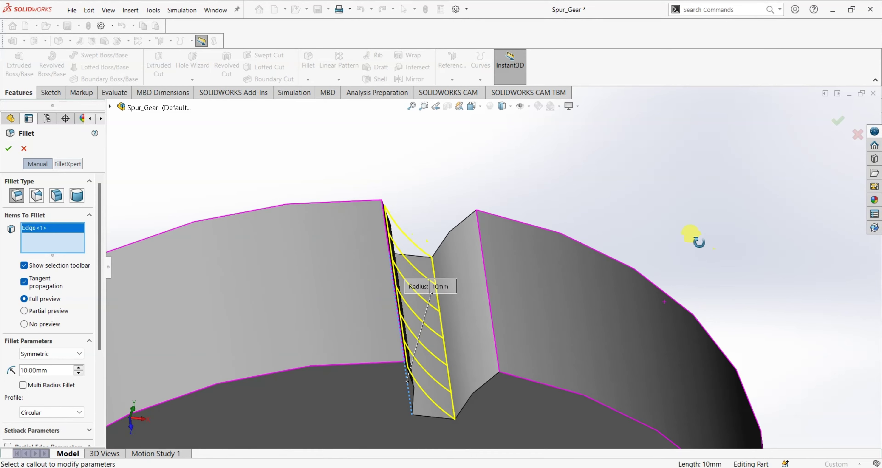
click(451, 389)
- Link the radius of the fillet on the tooth space's two bottom edges to the "Fillet Radius" global variable and finish the fillet
scroll(516, 328, up, 3)
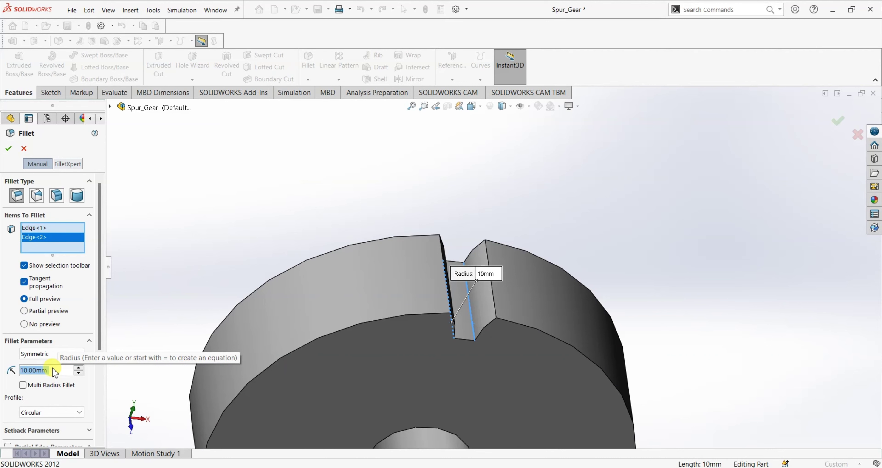
text(=)
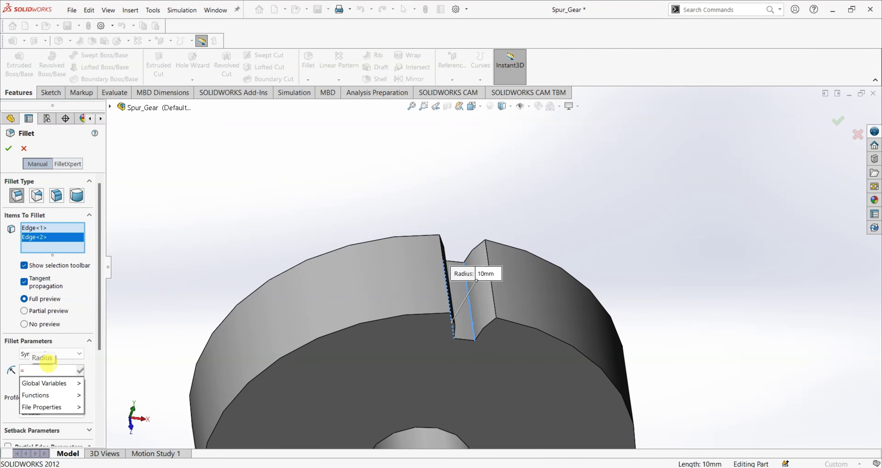
mouse_move(68, 383)
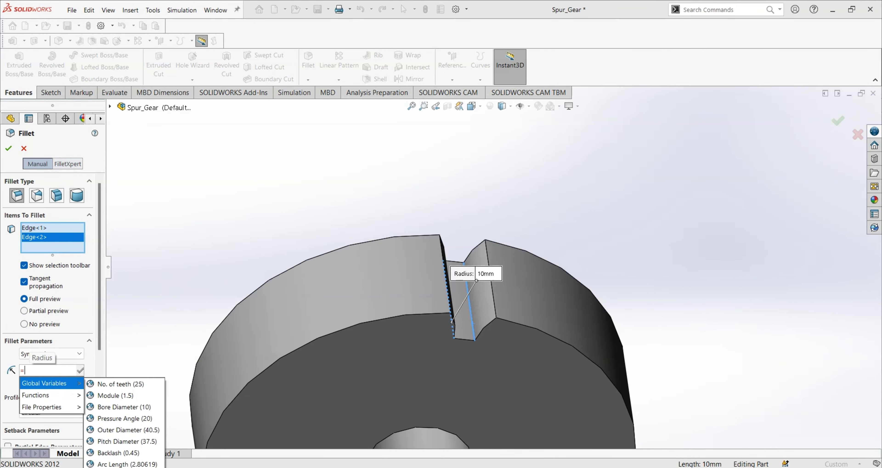
click(116, 465)
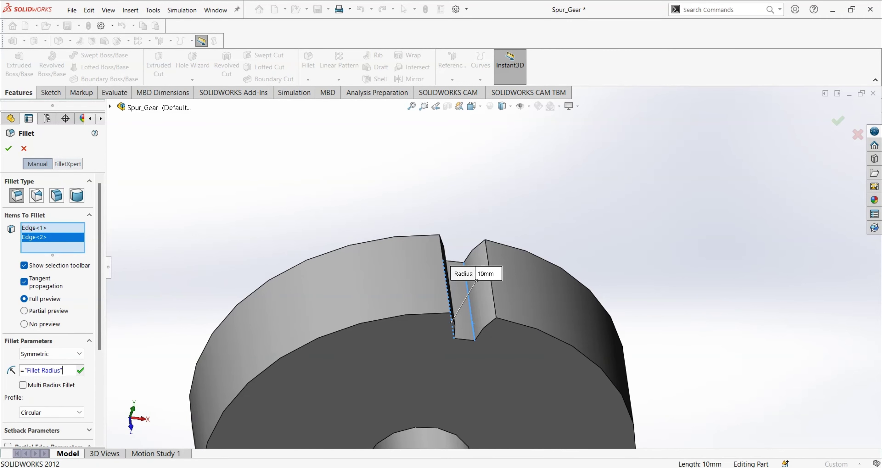
click(82, 371)
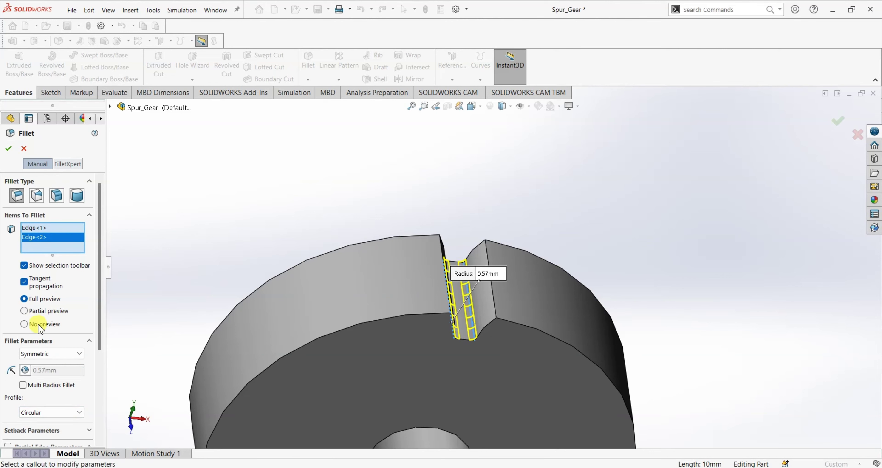
click(8, 149)
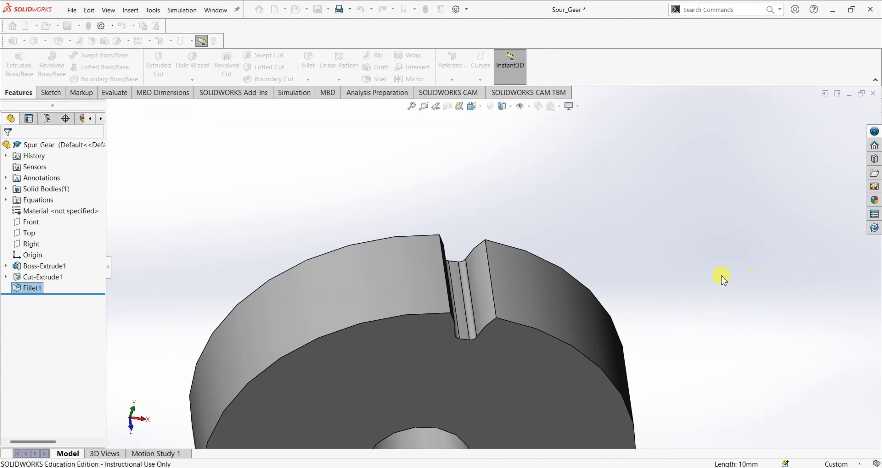
- Start a circular pattern using the gear blank's outer circular edge as the direction reference
key(f)
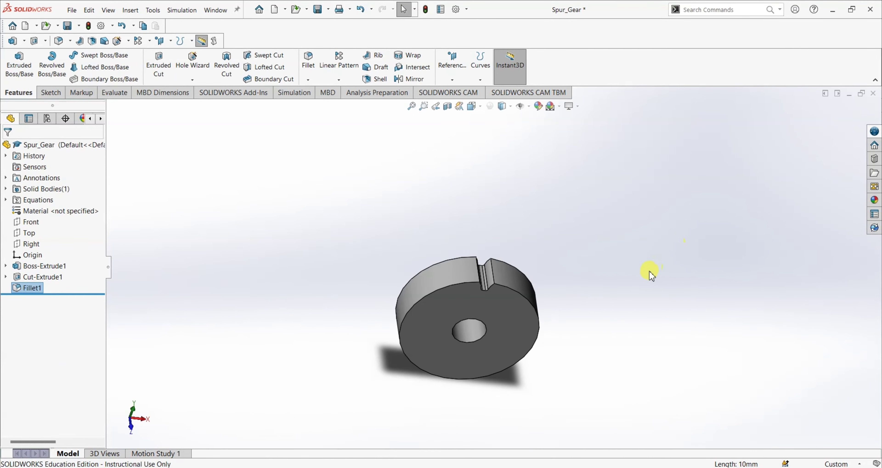
middle_drag(650, 276, 616, 189)
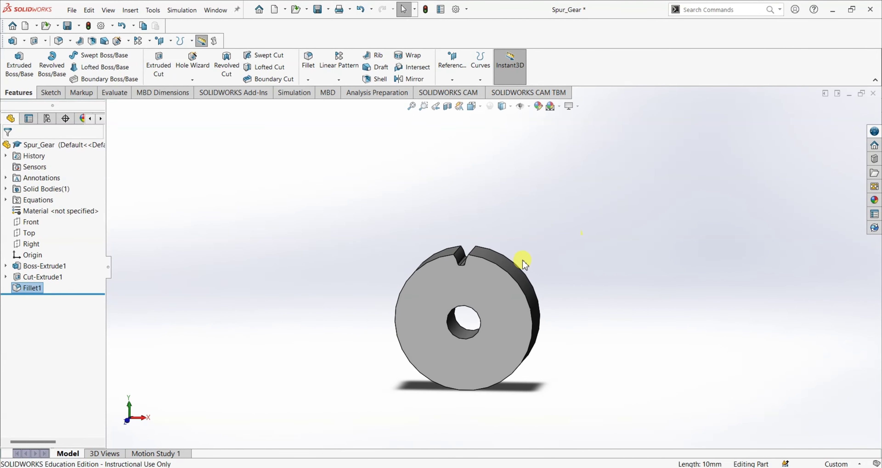
scroll(517, 267, down, 3)
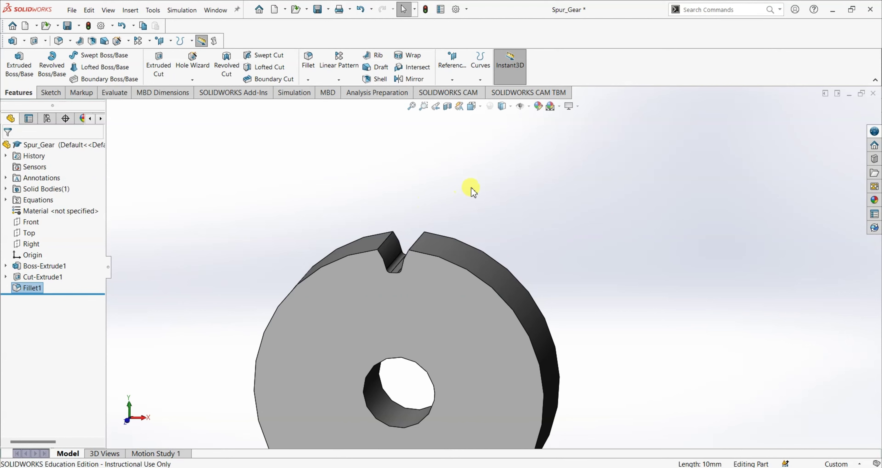
scroll(516, 228, down, 2)
scroll(517, 226, up, 6)
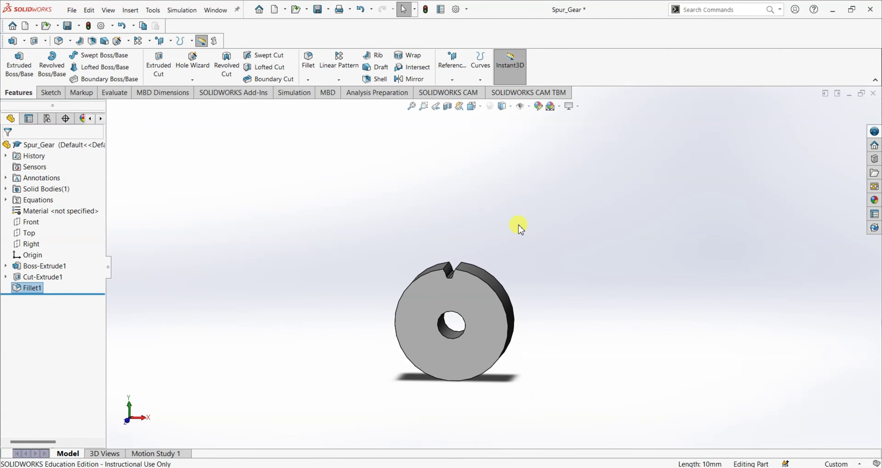
scroll(477, 347, down, 2)
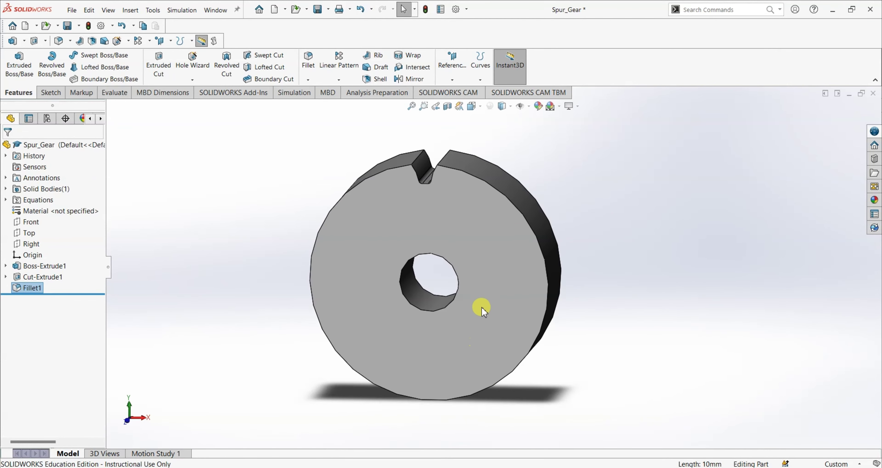
click(345, 81)
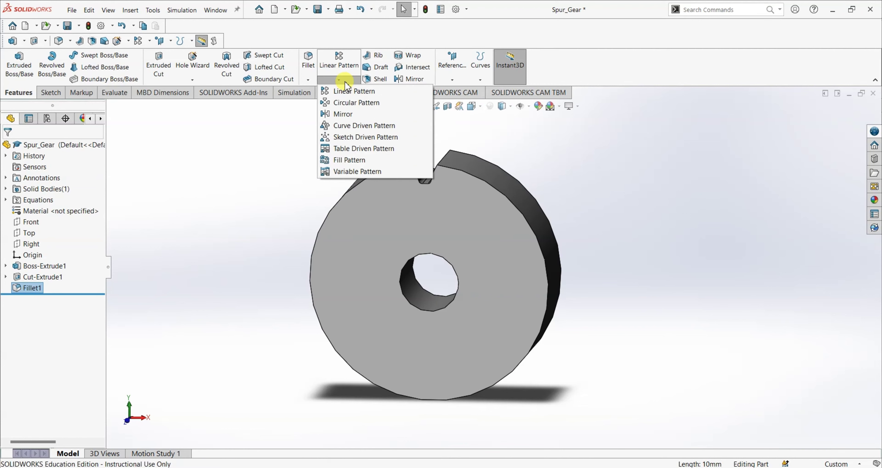
click(349, 102)
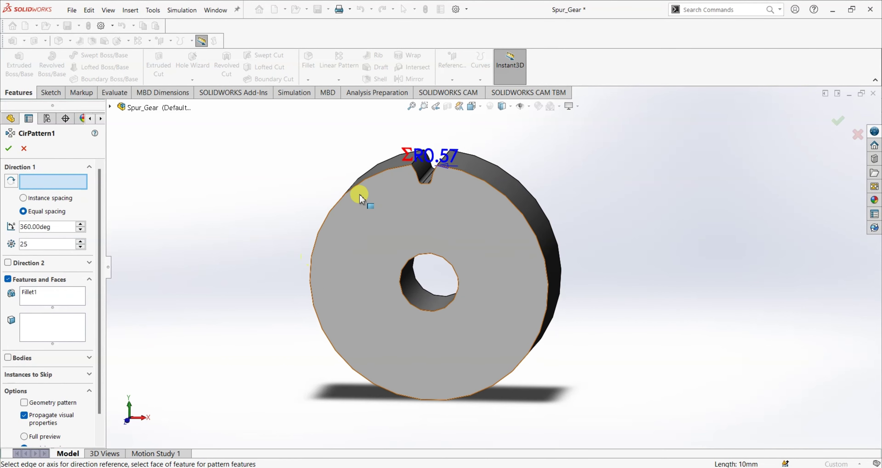
click(377, 178)
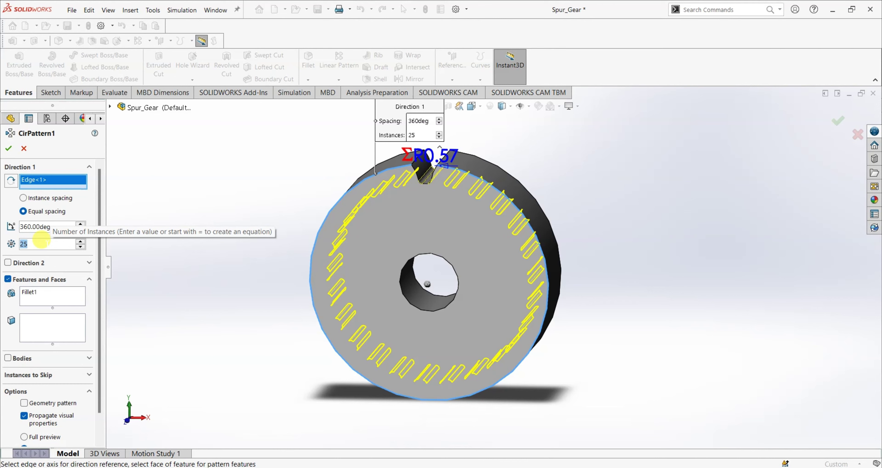
- Link the circular pattern's number of instances to the "No. of teeth" global variable
text(=)
mouse_move(48, 256)
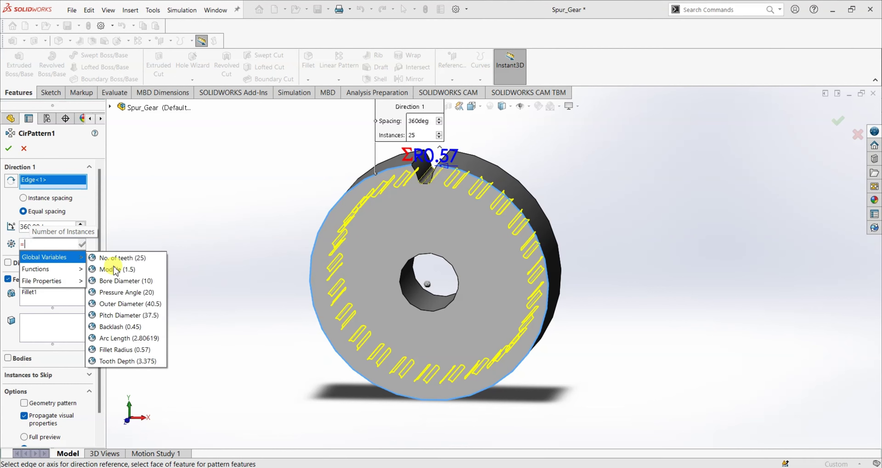
click(107, 257)
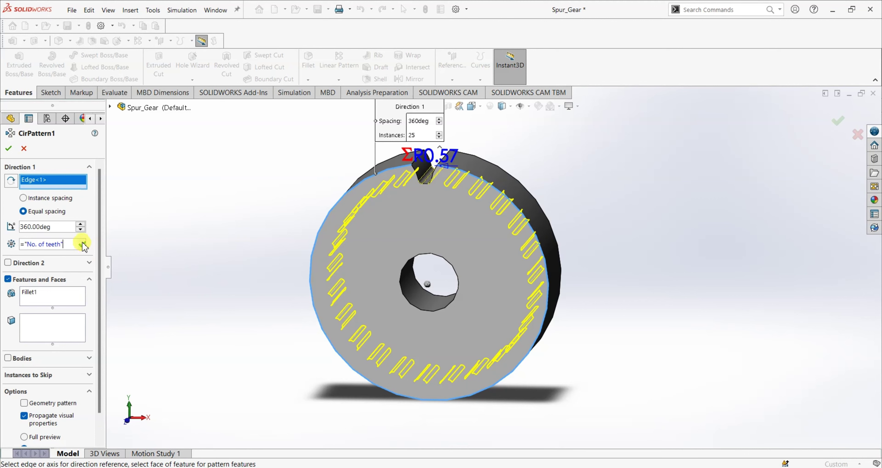
click(41, 303)
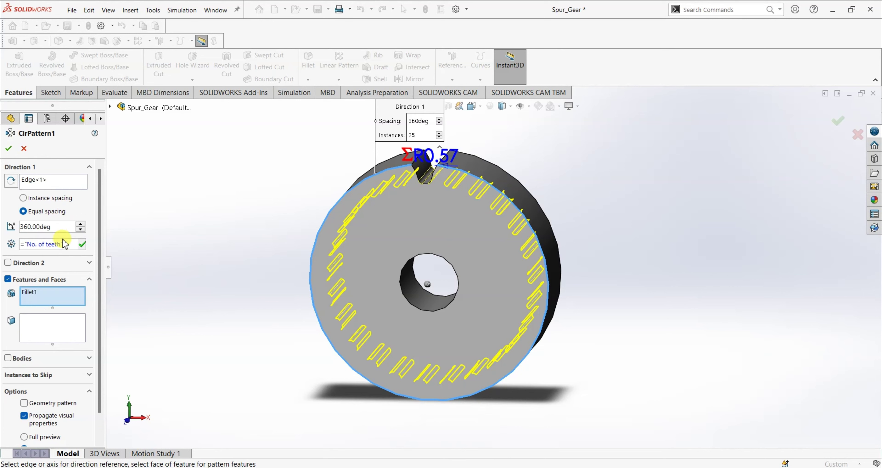
click(81, 245)
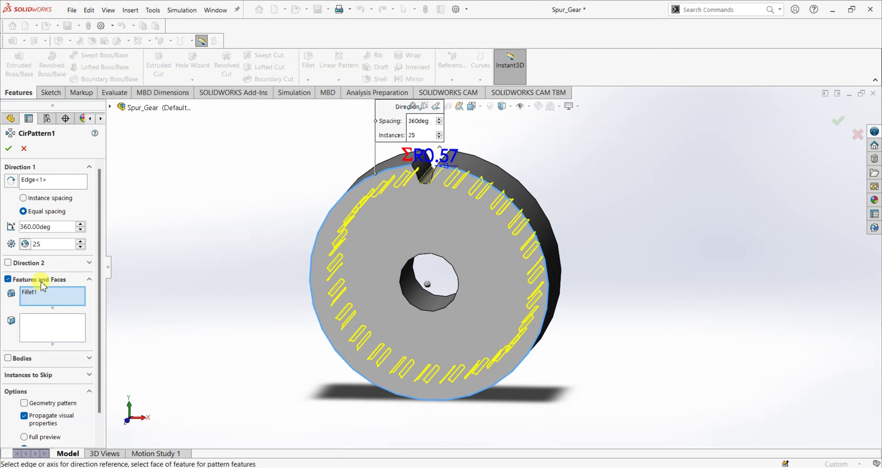
- Choose Fillet1 and Cut-Extrude1 as the features to pattern and complete the circular pattern
click(111, 107)
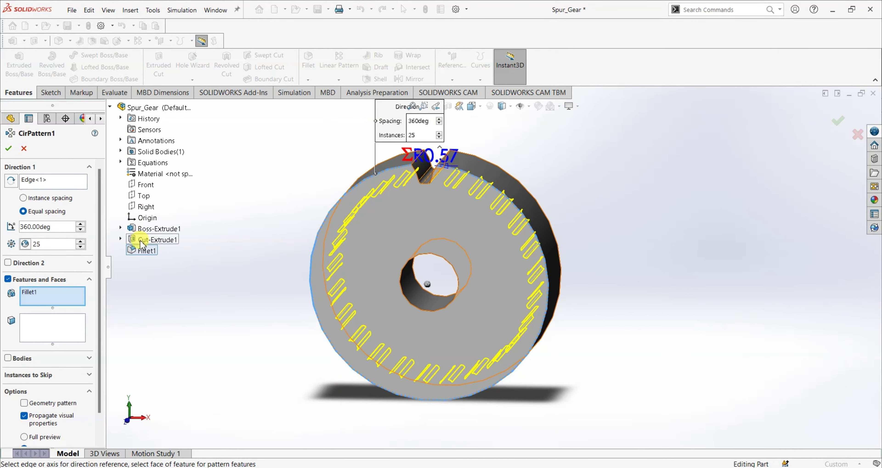
click(56, 293)
right_click(24, 295)
click(48, 310)
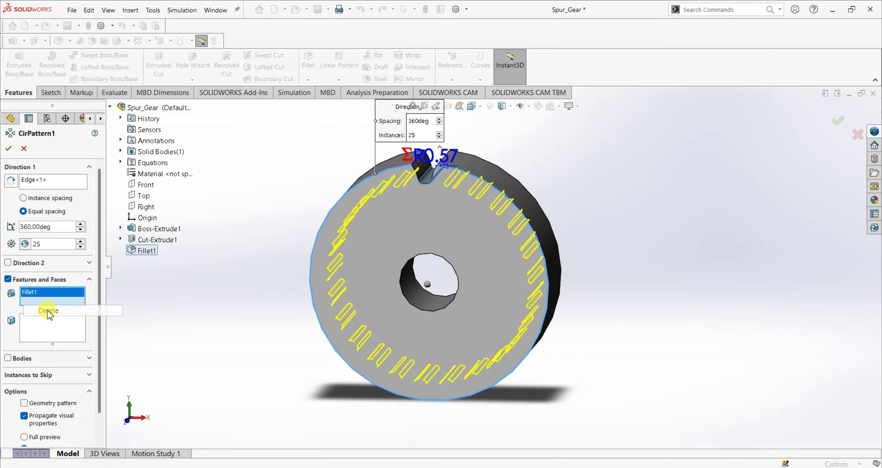
click(148, 252)
click(149, 240)
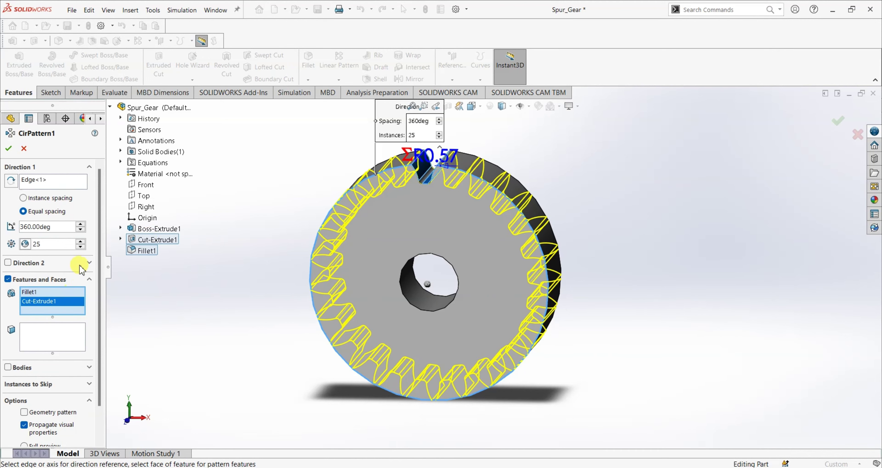
click(8, 149)
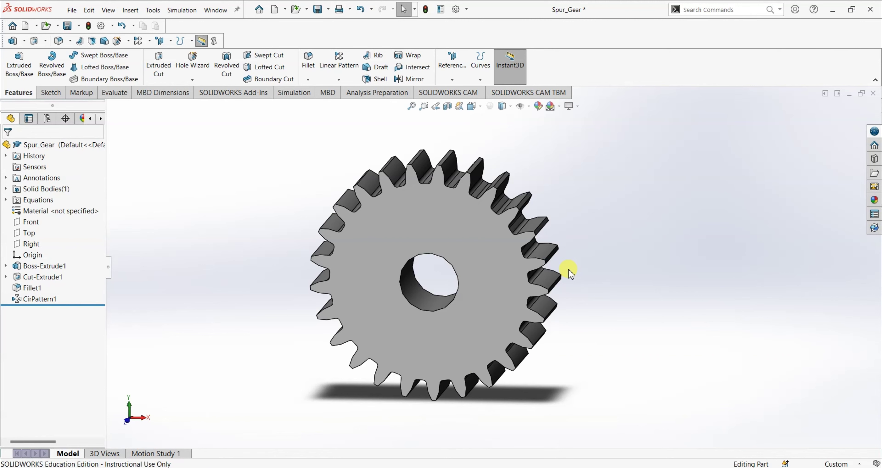
- Assign the ABS material from the Plastics category to the gear
right_click(48, 211)
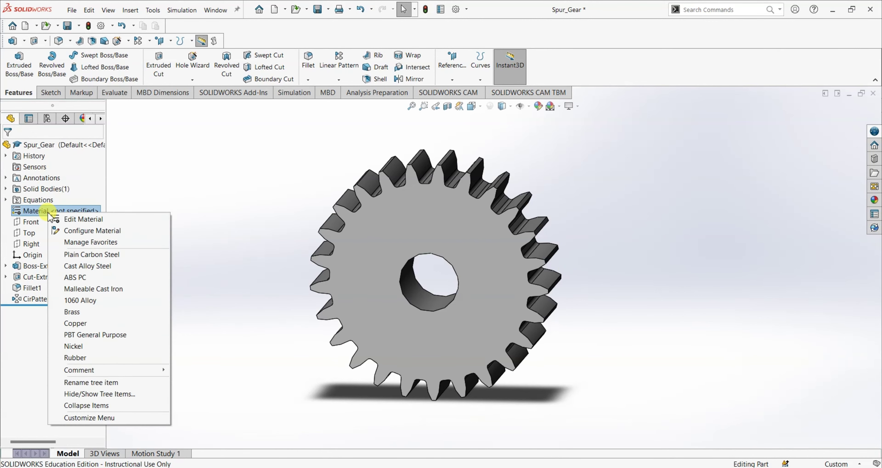
click(82, 222)
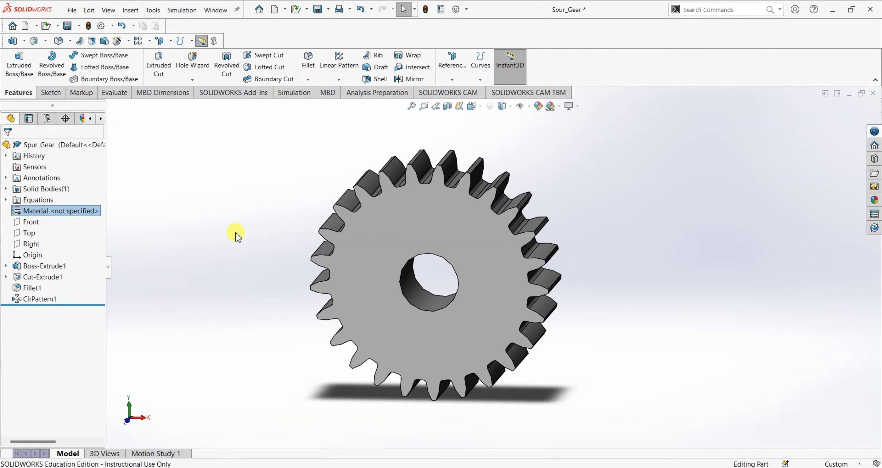
scroll(243, 232, down, 6)
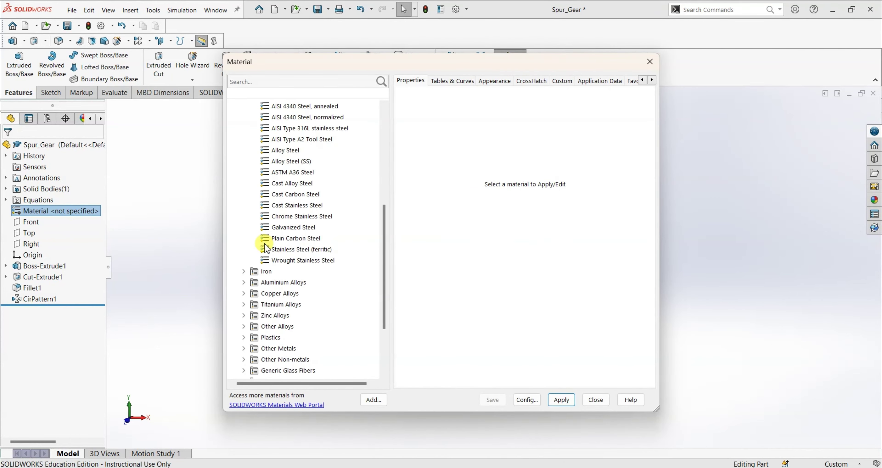
click(243, 338)
click(277, 118)
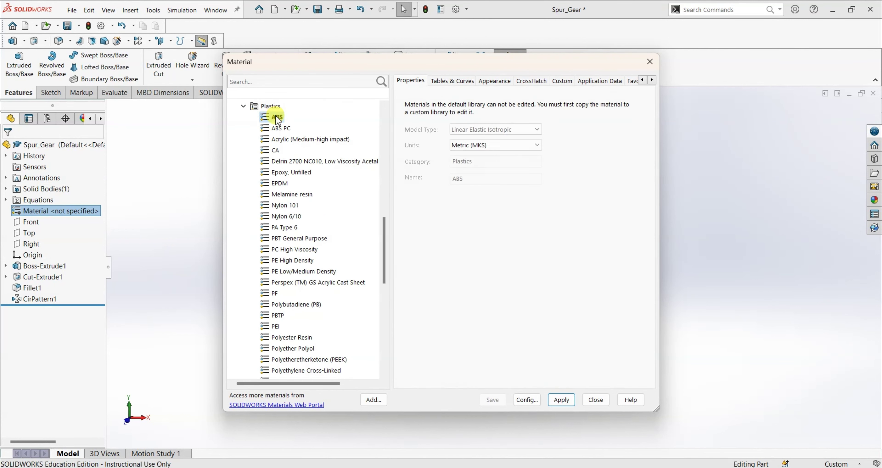
click(561, 400)
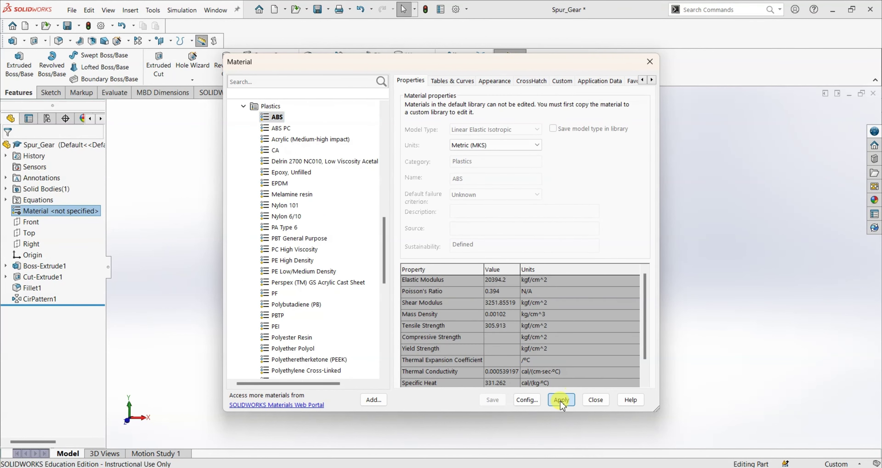
click(596, 401)
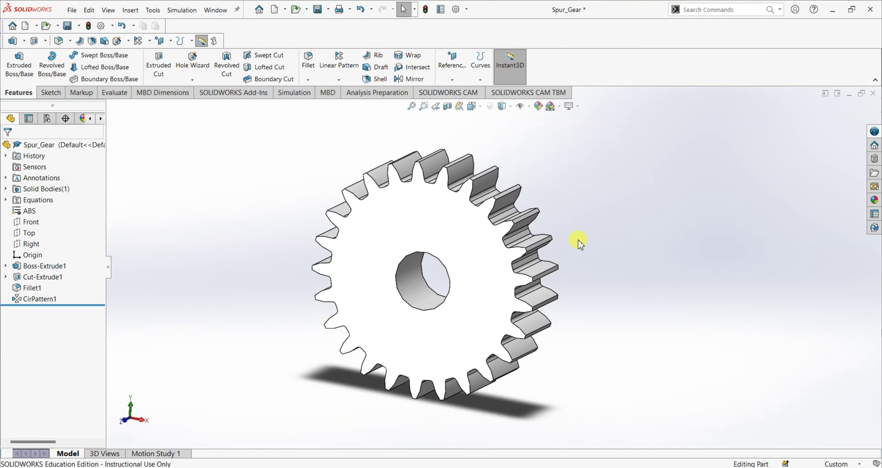
- Set the "No. of teeth" global variable to 40 in the equations table
click(153, 10)
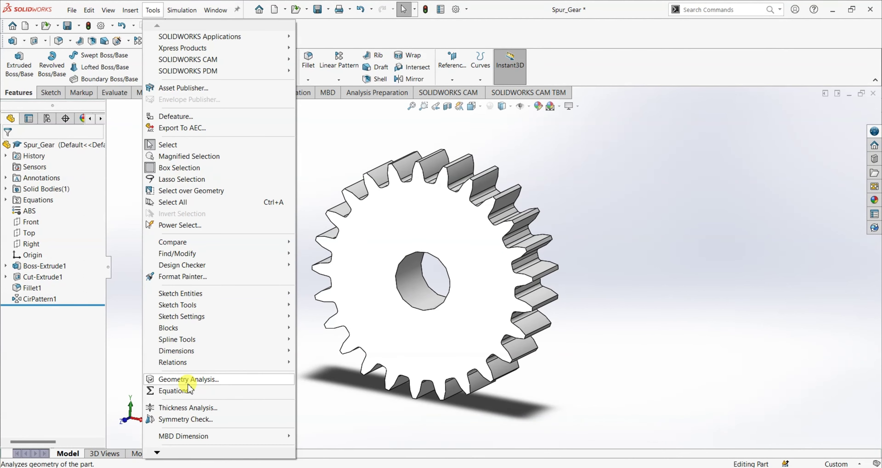
click(219, 391)
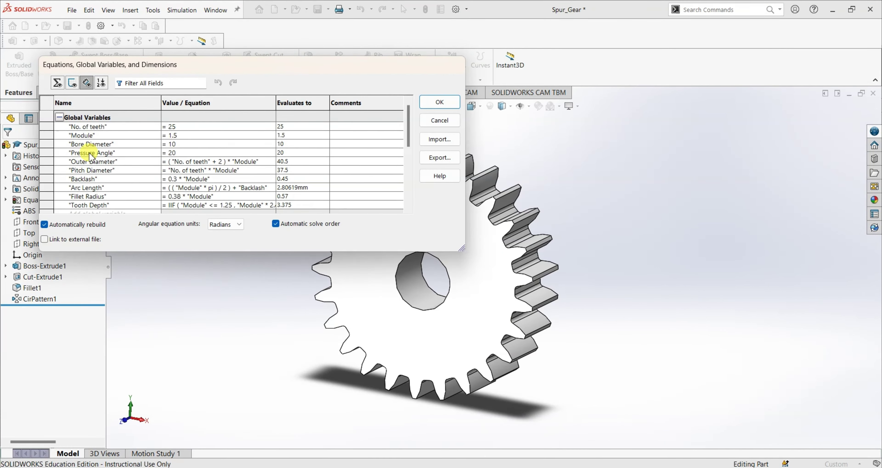
drag(230, 68, 171, 77)
click(136, 138)
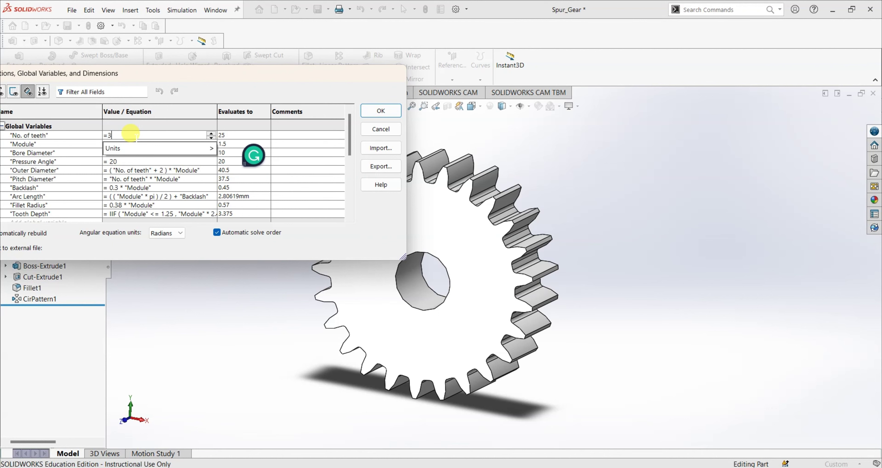
text(3)
key(BackSpace)
text(40)
key(Return)
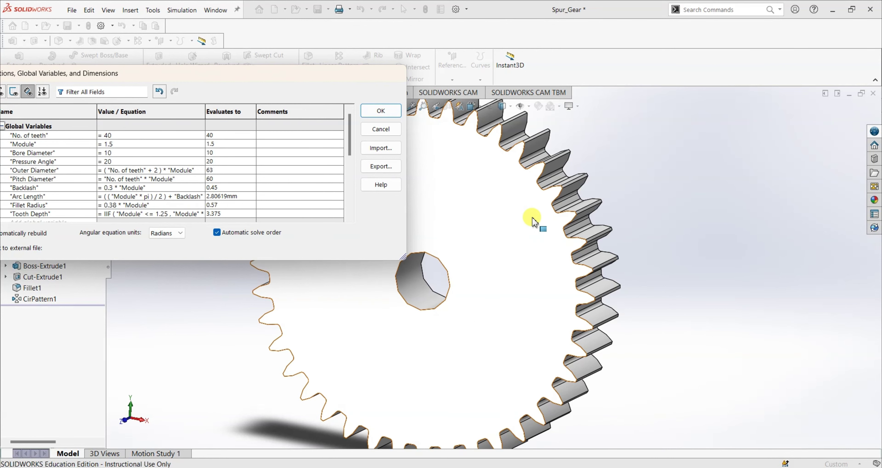
scroll(534, 222, up, 3)
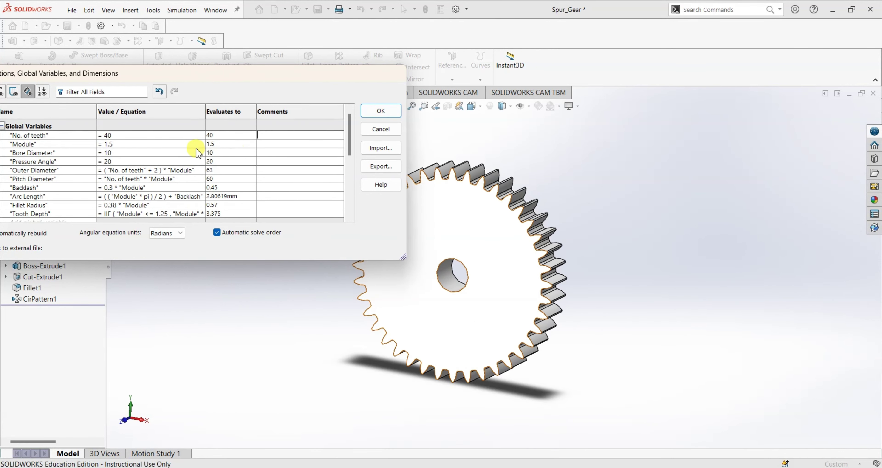
- Set the "Module" global variable to 1 and inspect the rebuilt gear
click(154, 143)
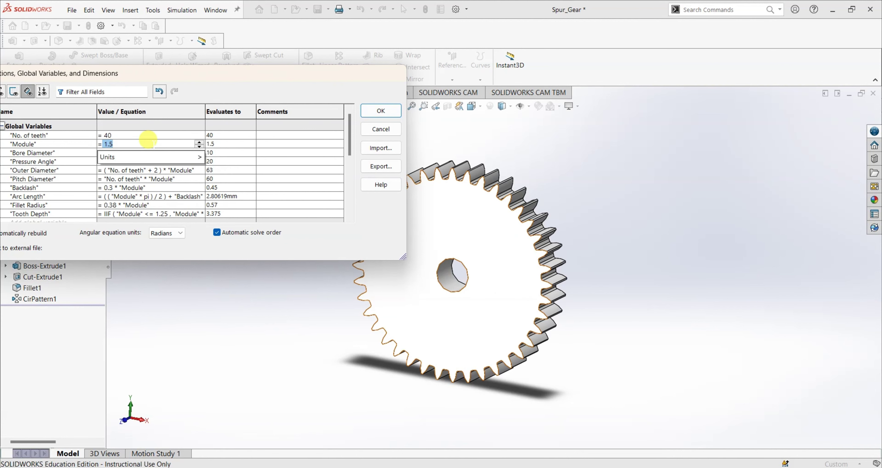
click(153, 143)
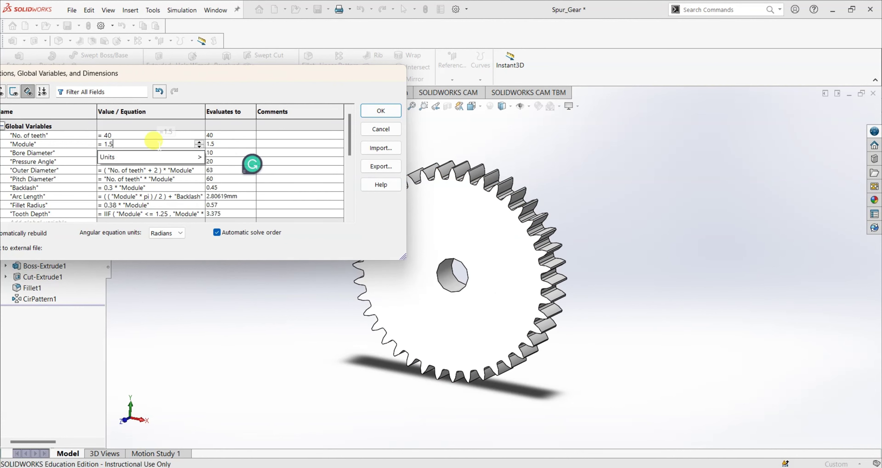
double_click(153, 143)
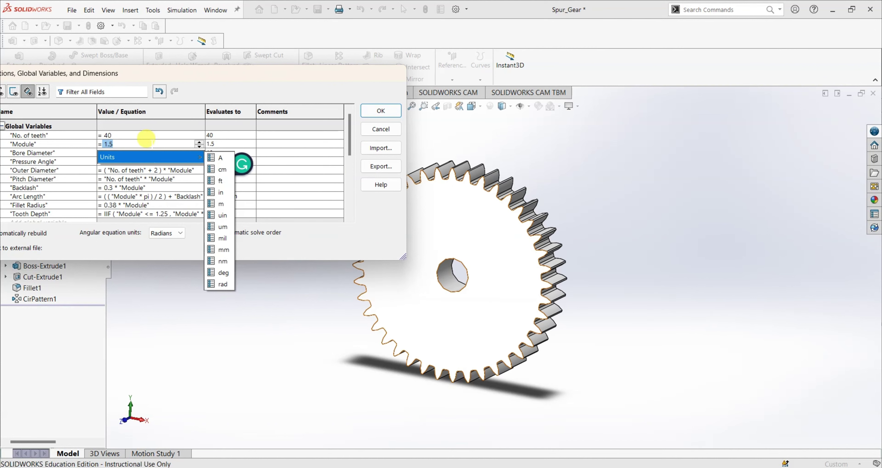
text(1)
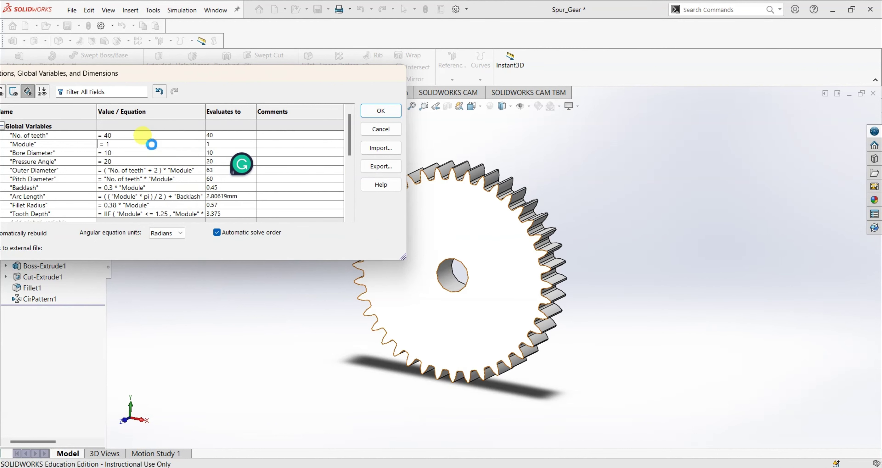
key(Tab)
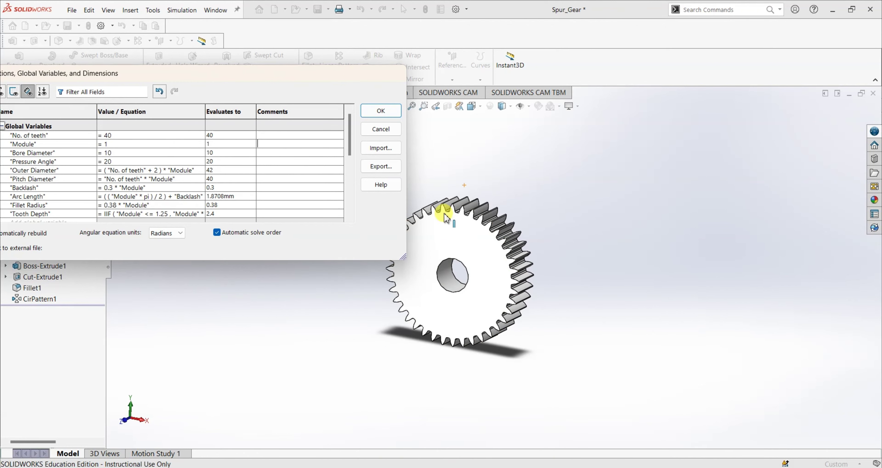
scroll(524, 274, down, 5)
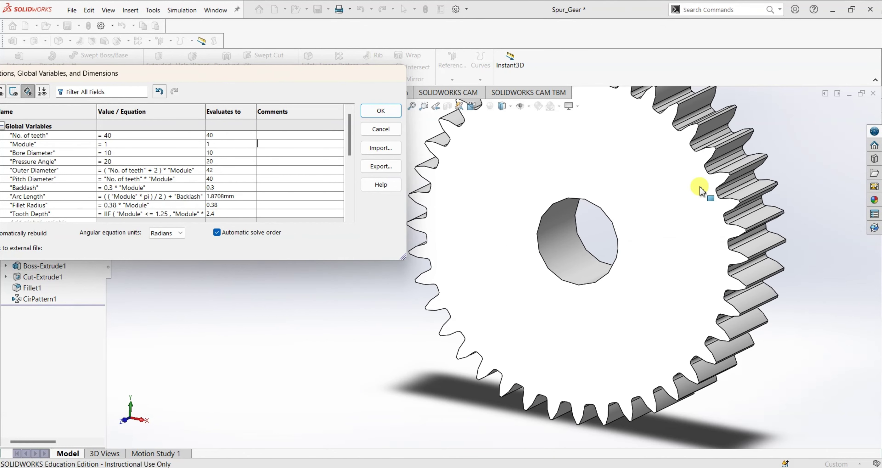
scroll(553, 278, up, 3)
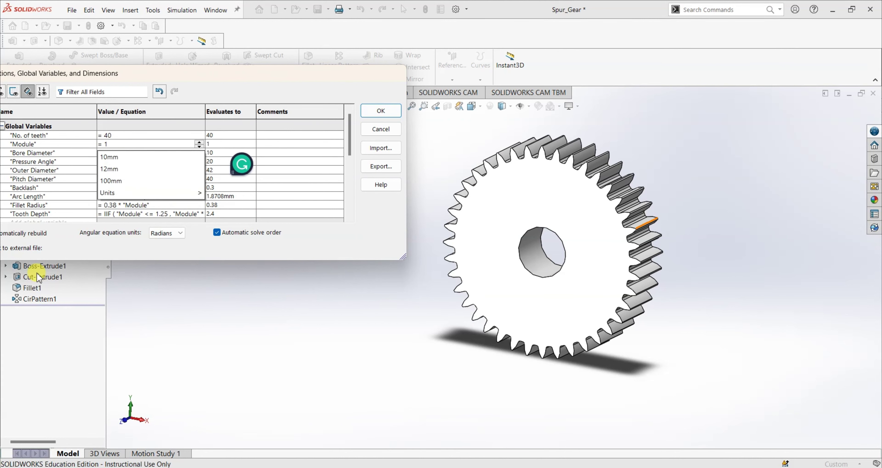
- Set the "Module" global variable to 3 and fit the rebuilt gear in the view
double_click(130, 144)
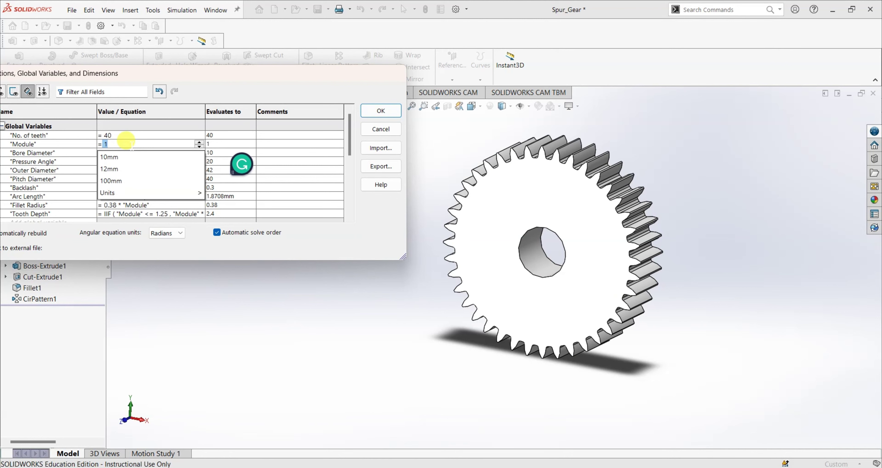
text(3)
key(Return)
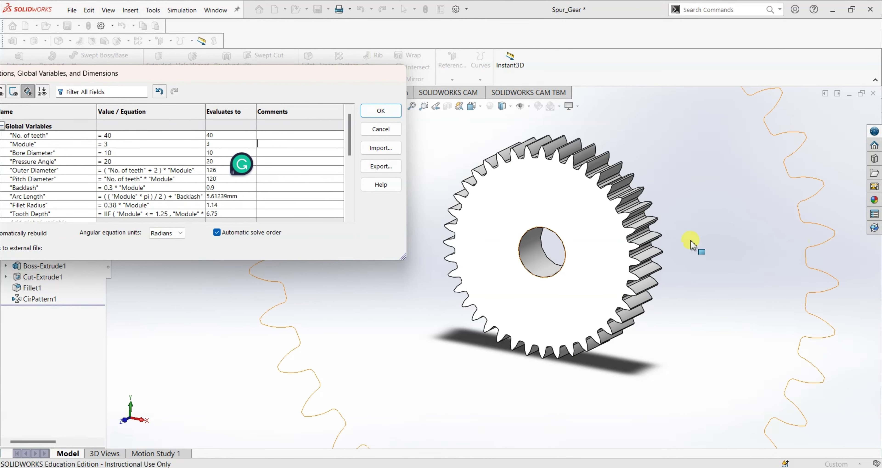
key(f)
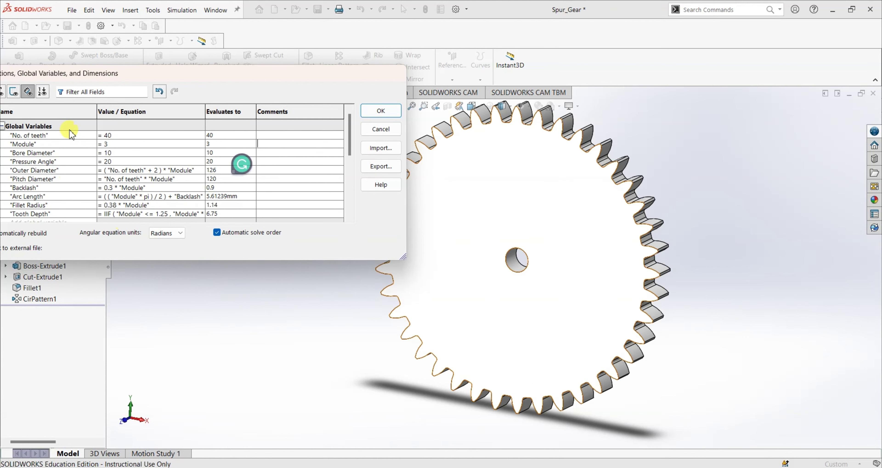
- Set the "Module" global variable to 1.25 in the equations table
click(112, 144)
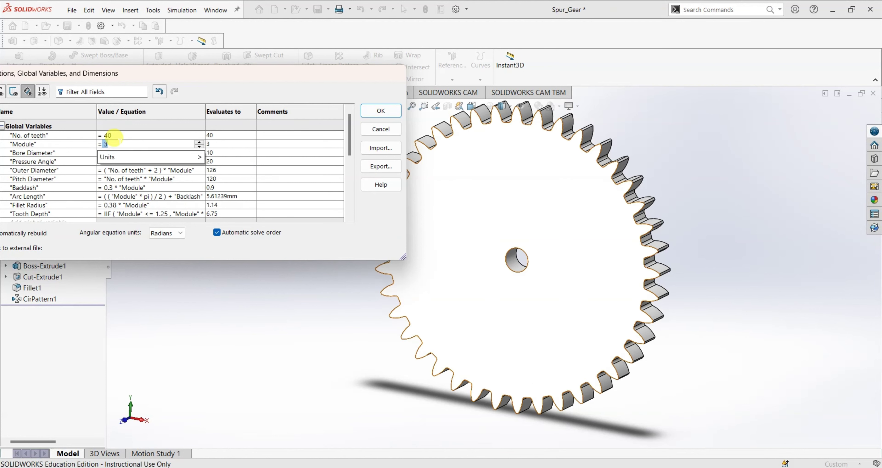
text(1.25)
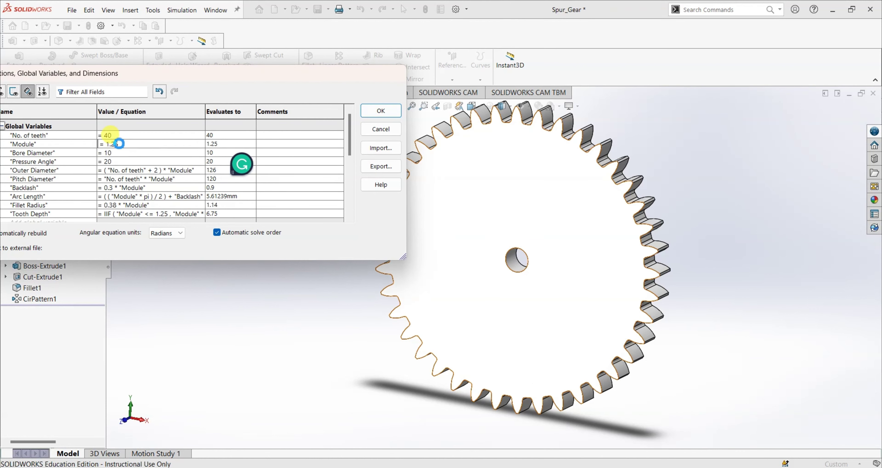
key(Tab)
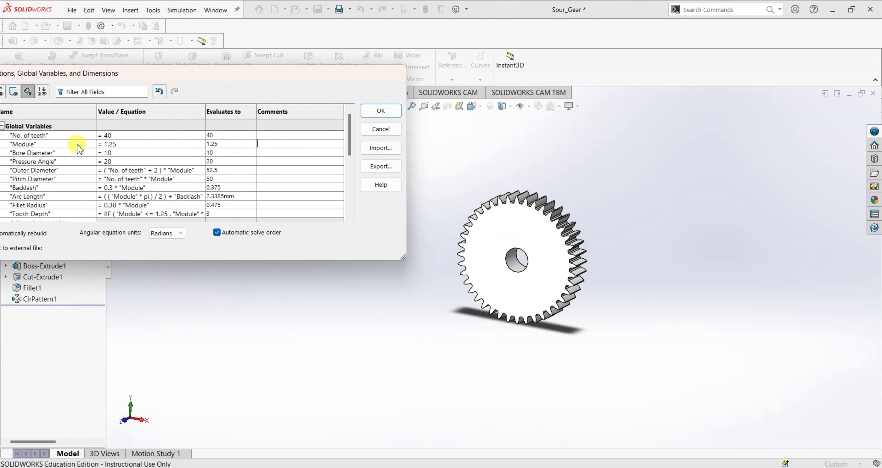
- Set the "Pressure Angle" global variable to 14.5 and inspect the tooth profile up close
click(125, 161)
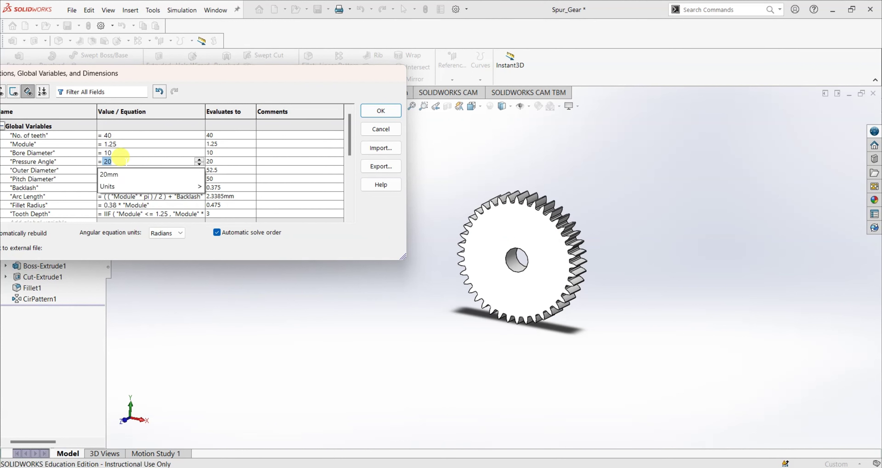
text(14.5)
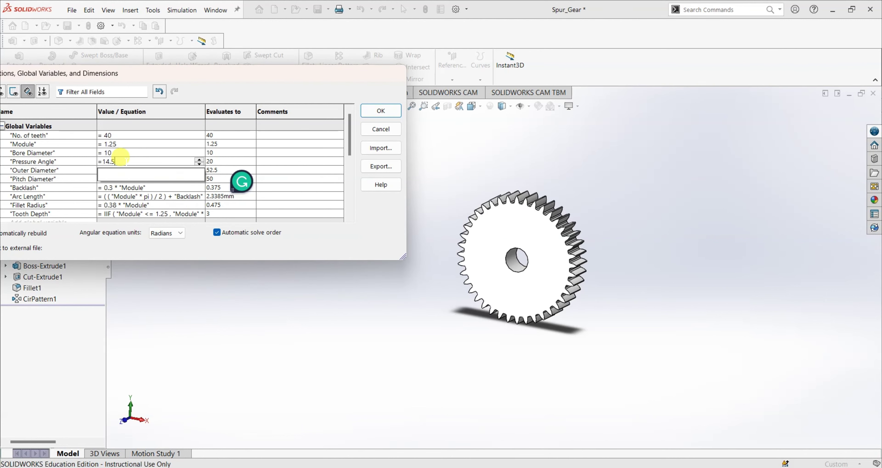
click(126, 162)
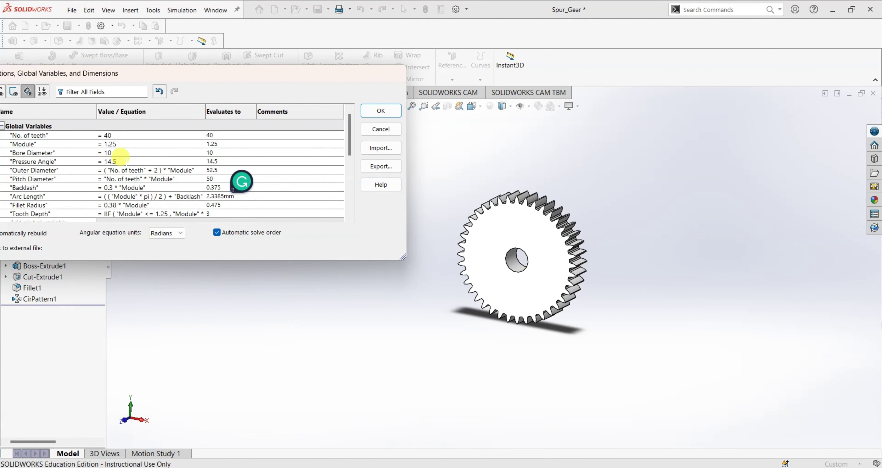
scroll(616, 232, down, 6)
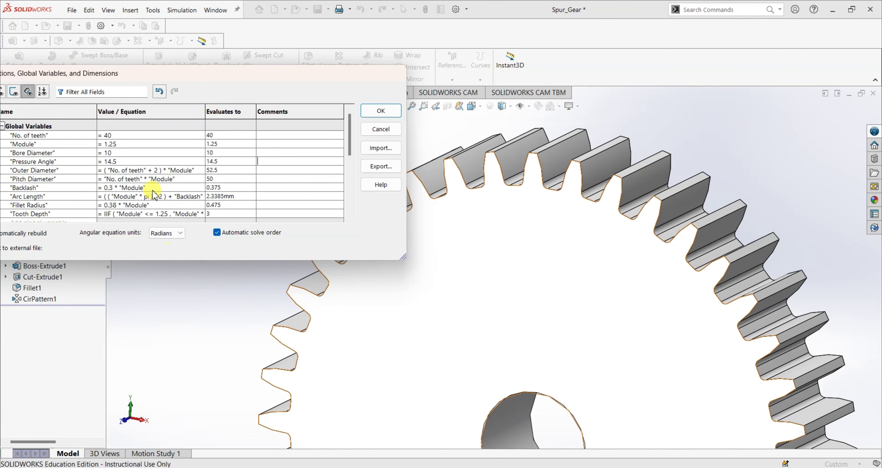
- Return the "Pressure Angle" global variable to 20 to compare the tooth shape
click(124, 160)
text(20)
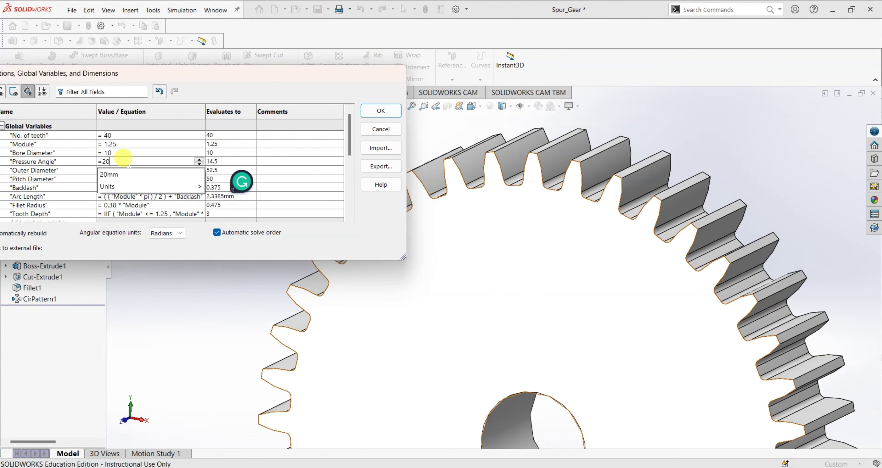
key(Return)
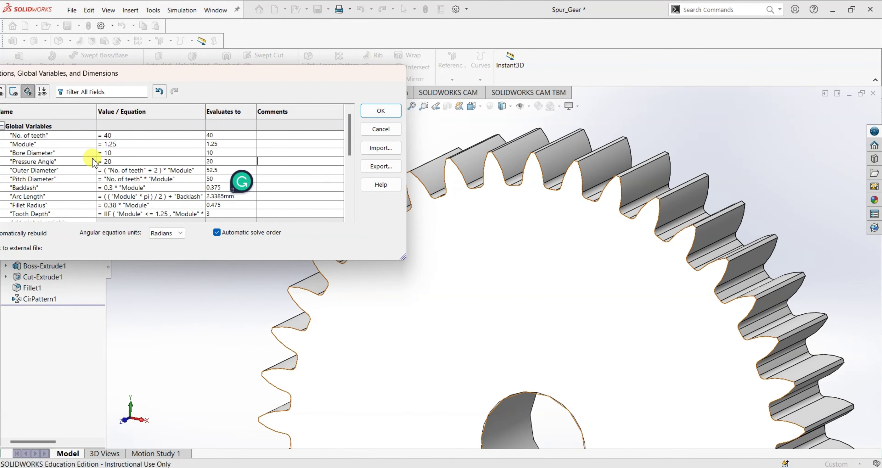
- Set the "Pressure Angle" global variable to 14.5 once more to compare the tooth flanks
click(118, 158)
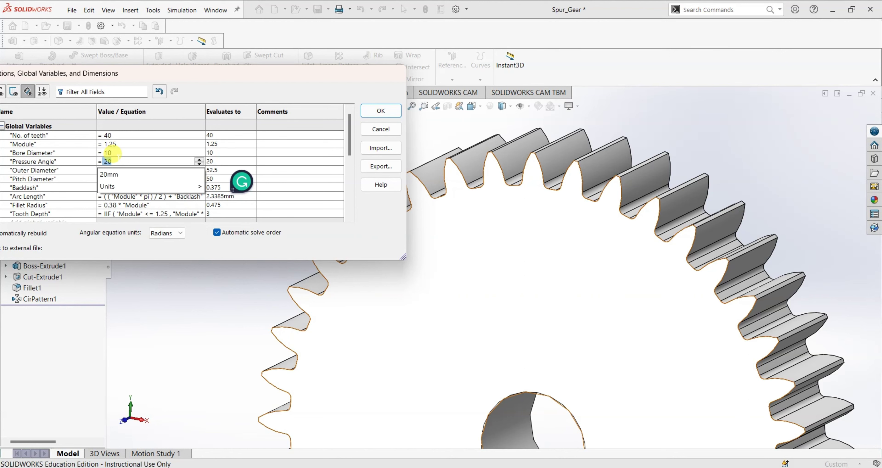
text(14.5)
key(Return)
click(117, 159)
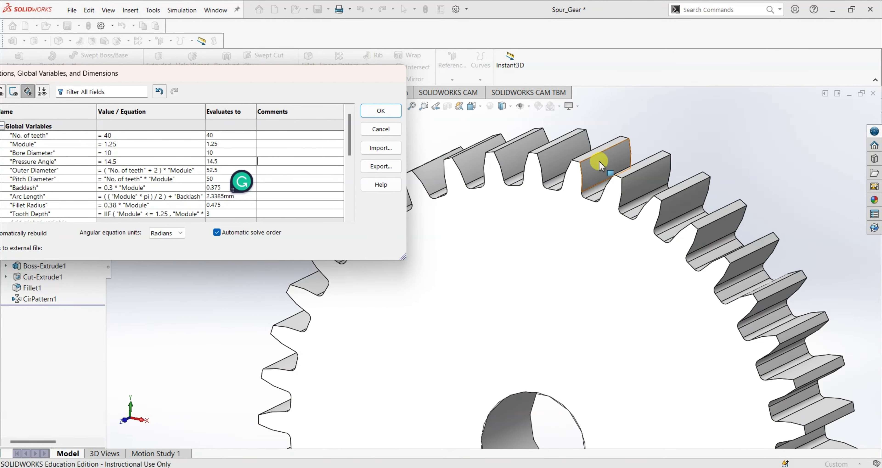
- Set the "Pressure Angle" global variable back to 20
click(117, 160)
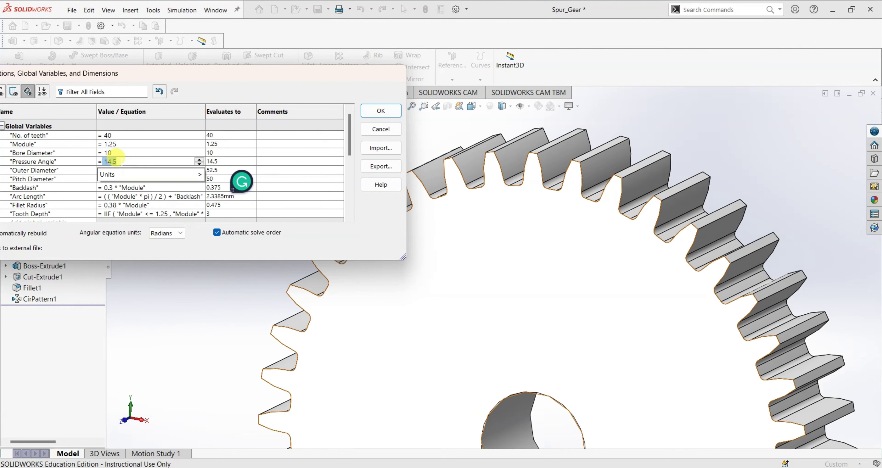
text(20)
key(Return)
click(121, 163)
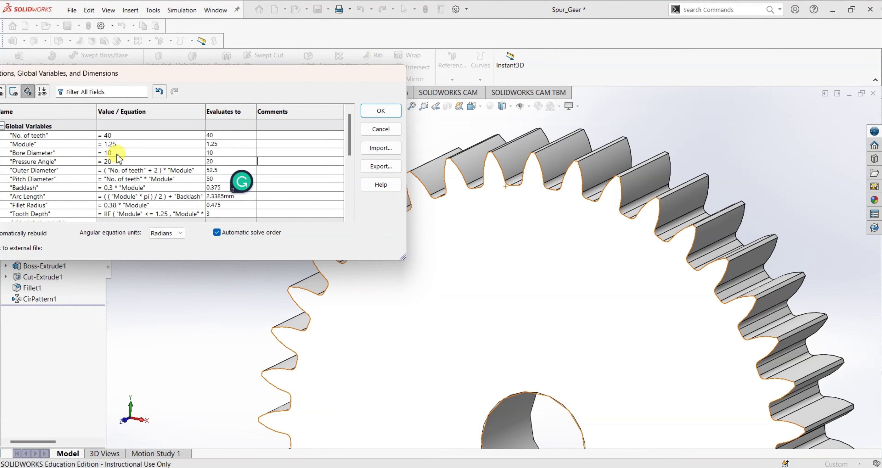
- Set the "Bore Diameter" global variable to 20, close the equations table and view the whole gear
click(117, 154)
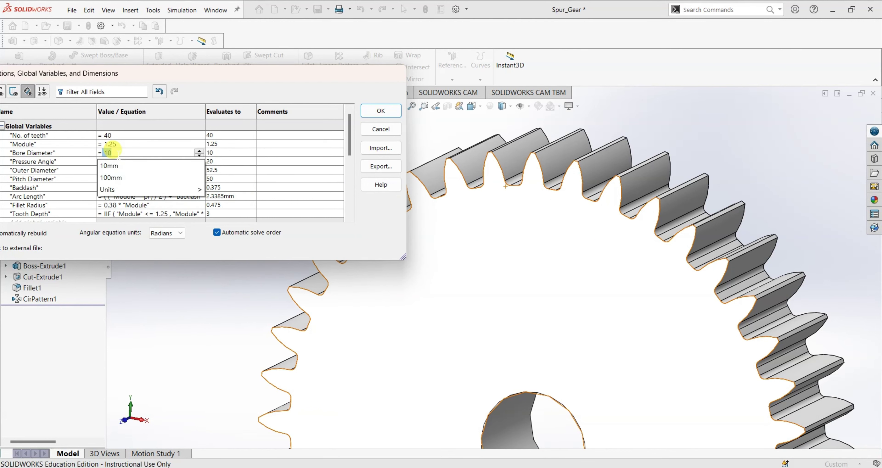
text(20)
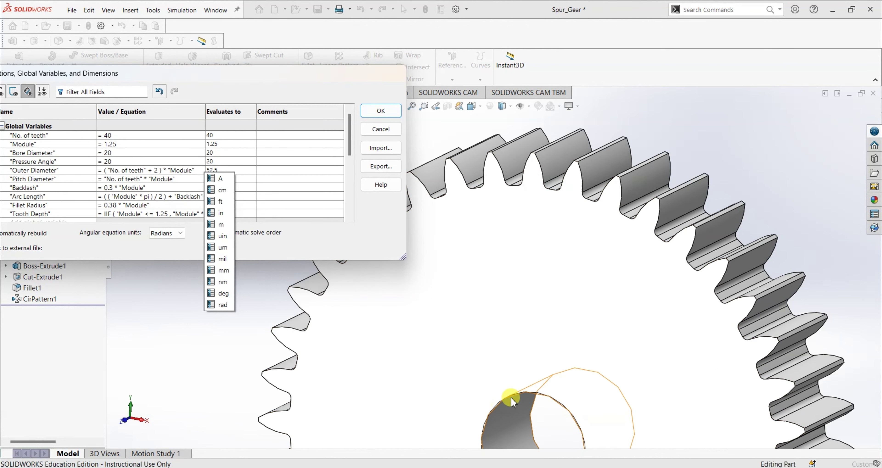
key(Return)
key(f)
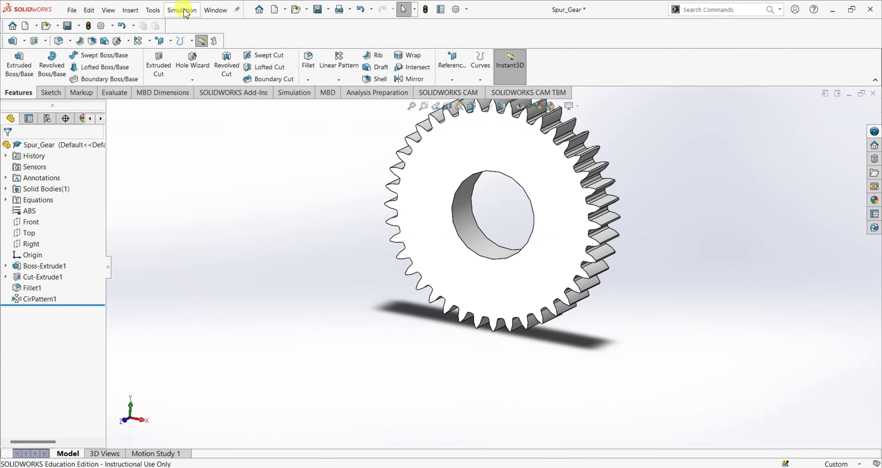
- Reopen the equations table and set the "Bore Diameter" global variable to 10
click(153, 10)
click(168, 391)
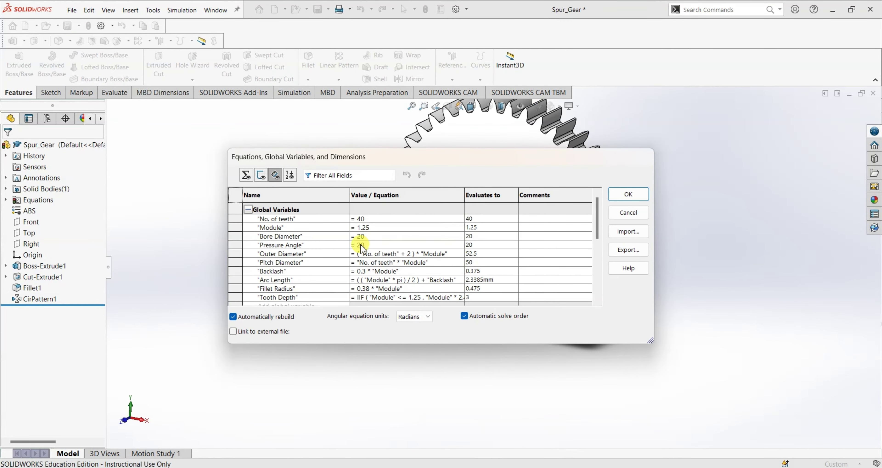
click(376, 236)
text(10)
click(376, 237)
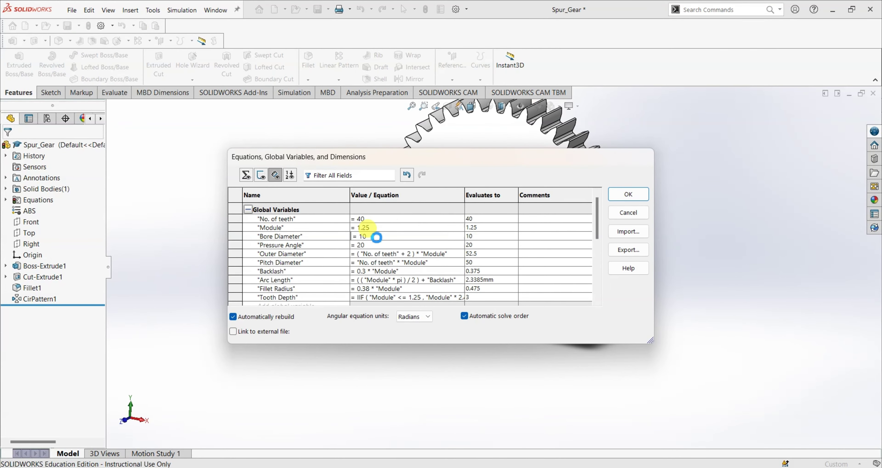
- Set the "Module" global variable to 1.5, close the equations table and save the gear part
click(366, 227)
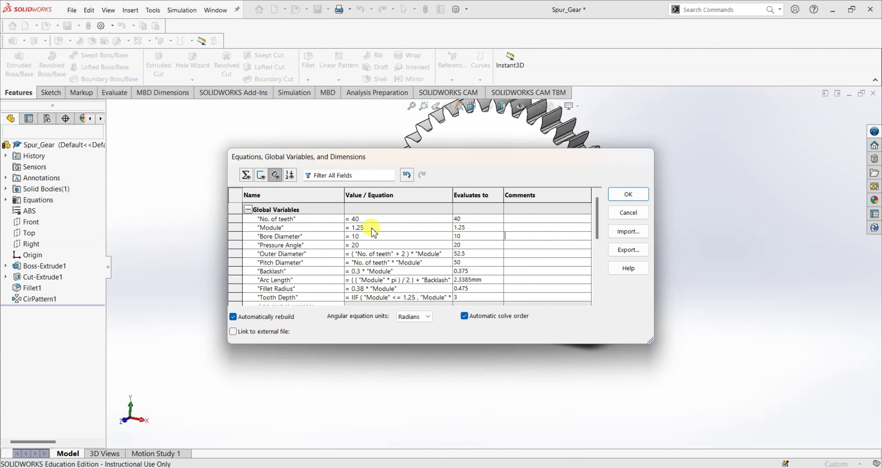
text(1.5)
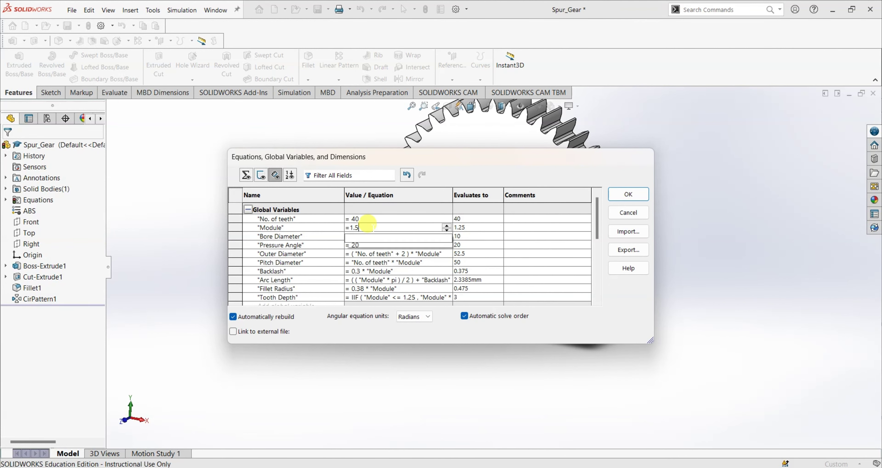
key(Return)
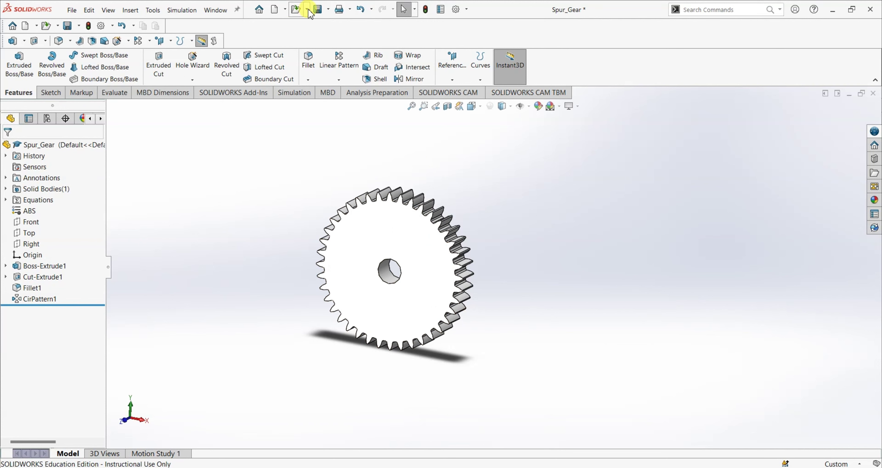
click(315, 11)
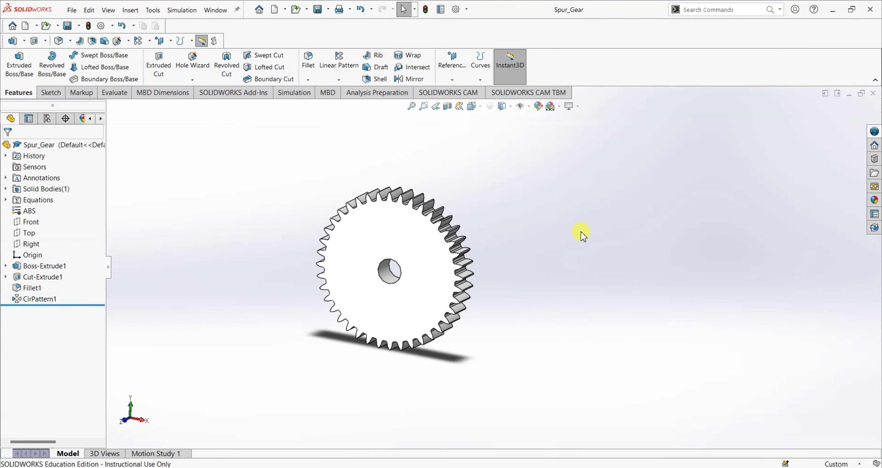